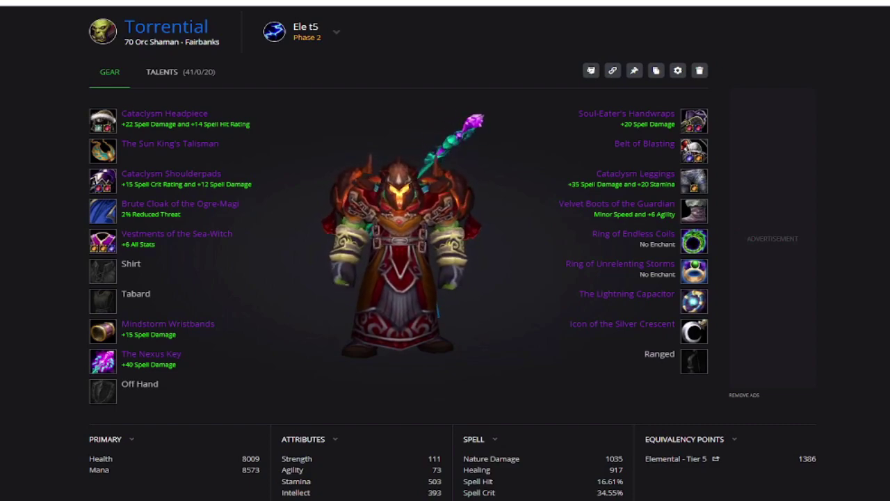
Compare the Ele t5 gear set with the Ele t5 Copy set that uses the Cyclone head and shoulder pieces.
{"action": "mouse_move", "coordinate": [282, 322]}
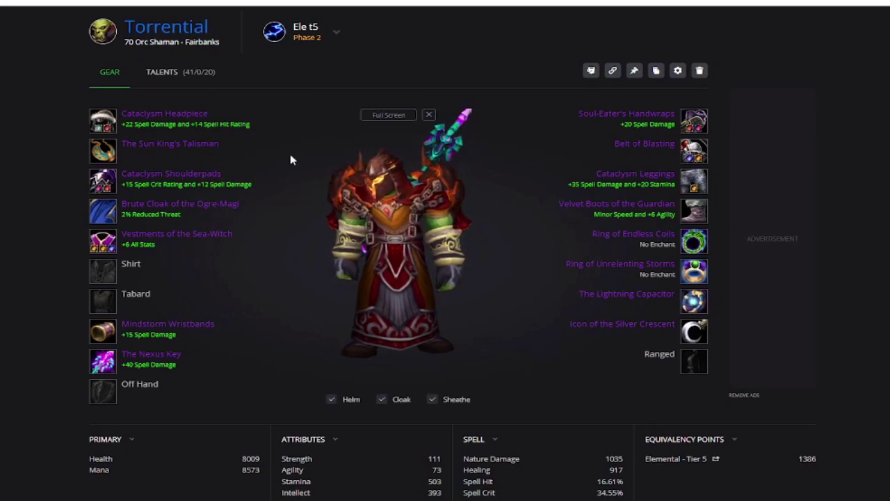
{"action": "mouse_move", "coordinate": [146, 121]}
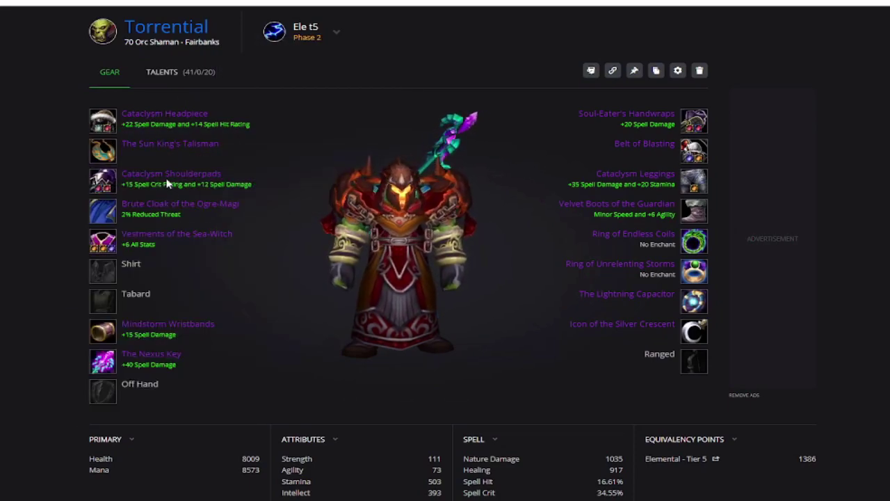
{"action": "mouse_move", "coordinate": [172, 180]}
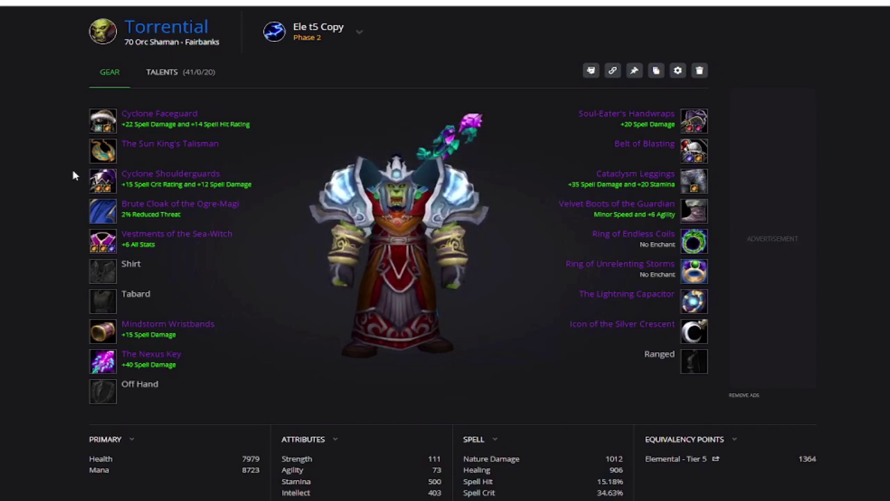
{"action": "mouse_move", "coordinate": [271, 271]}
{"action": "mouse_move", "coordinate": [288, 165]}
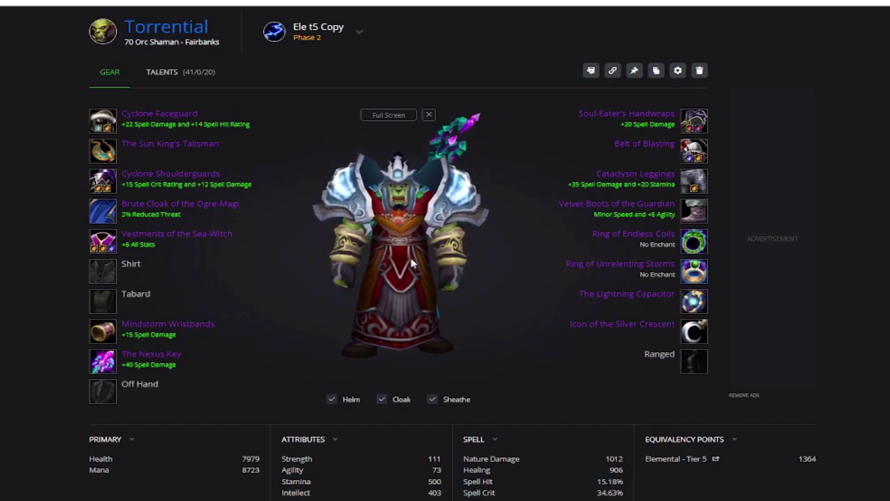
{"action": "left_click_drag", "start_coordinate": [410, 306], "coordinate": [417, 266]}
{"action": "key", "text": "alt+Left"}
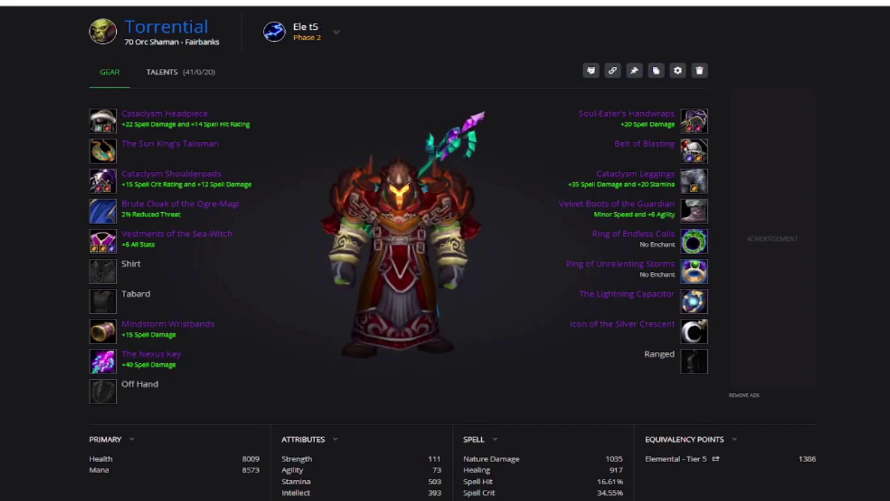
Compare Robe of Hateful Echoes with the equipped Vestments of the Sea-Witch in the Ele t5 chest slot, keeping the Vestments.
{"action": "left_click", "coordinate": [141, 244]}
{"action": "mouse_move", "coordinate": [200, 205]}
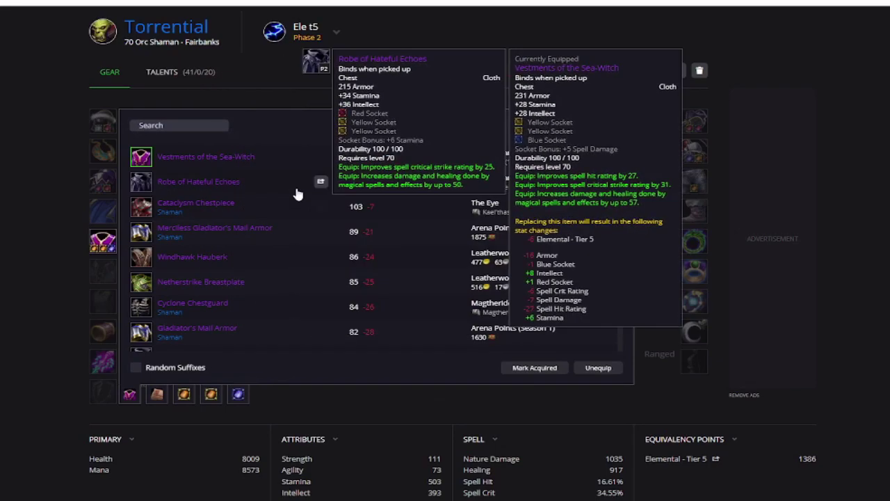
{"action": "left_click", "coordinate": [233, 163]}
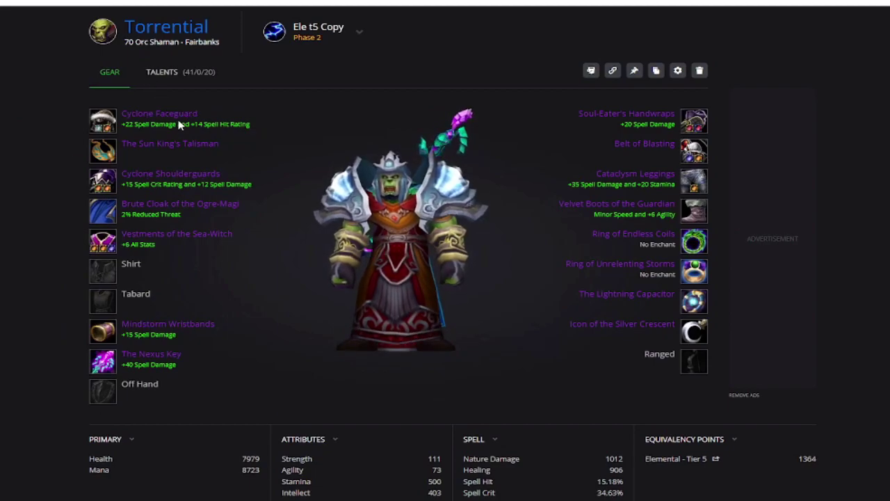
Examine the Cyclone Faceguard in the Ele t5 Copy set, including the gem options for its meta and yellow sockets.
{"action": "mouse_move", "coordinate": [176, 124]}
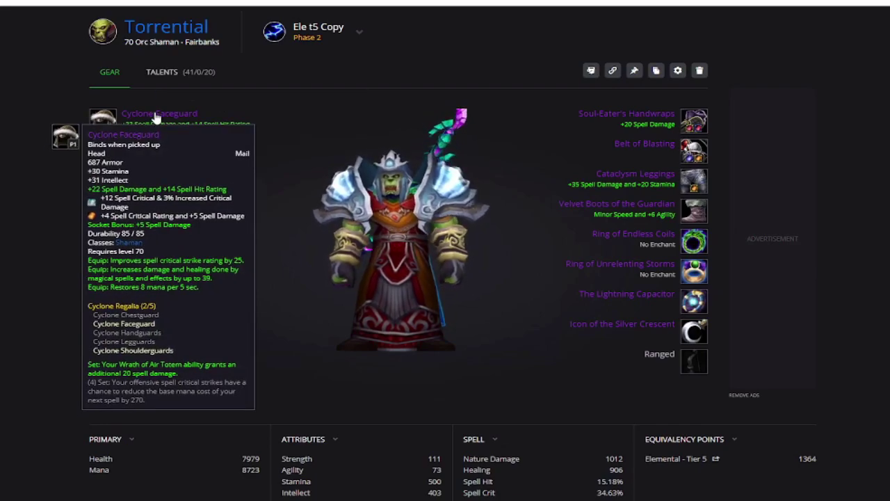
{"action": "left_click", "coordinate": [156, 115]}
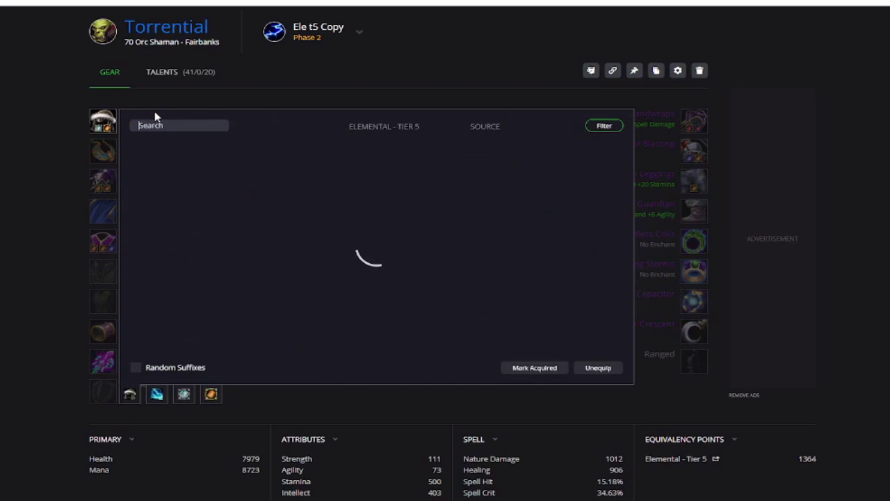
{"action": "left_click", "coordinate": [185, 395]}
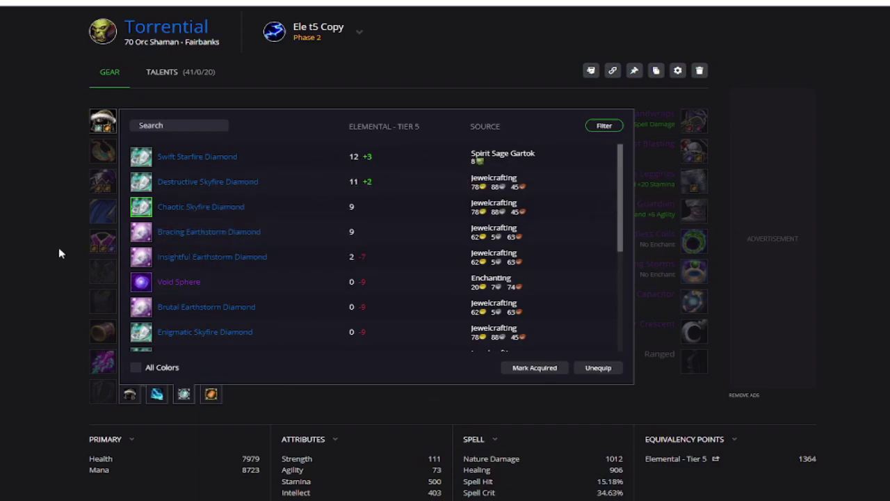
{"action": "left_click", "coordinate": [211, 394]}
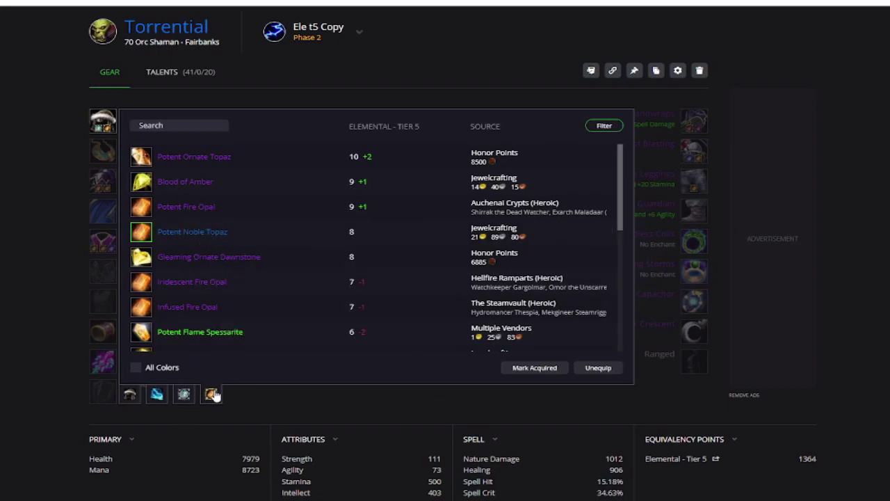
{"action": "left_click", "coordinate": [130, 394]}
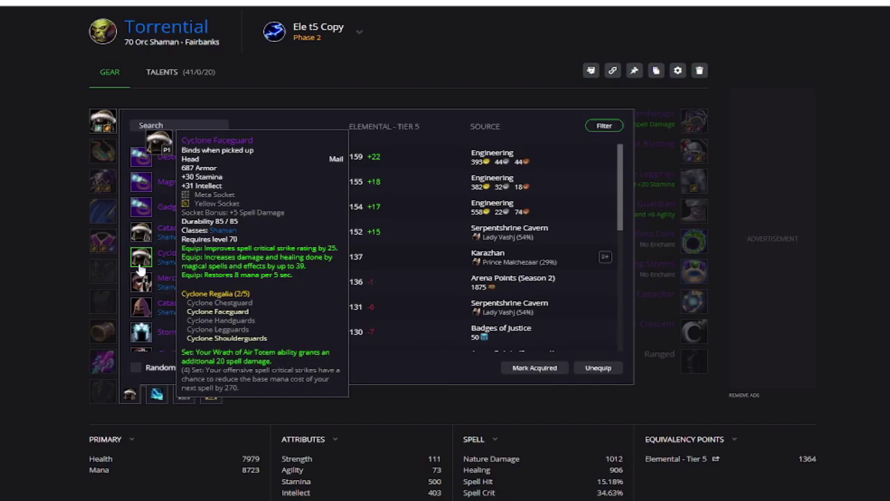
{"action": "left_click", "coordinate": [212, 395]}
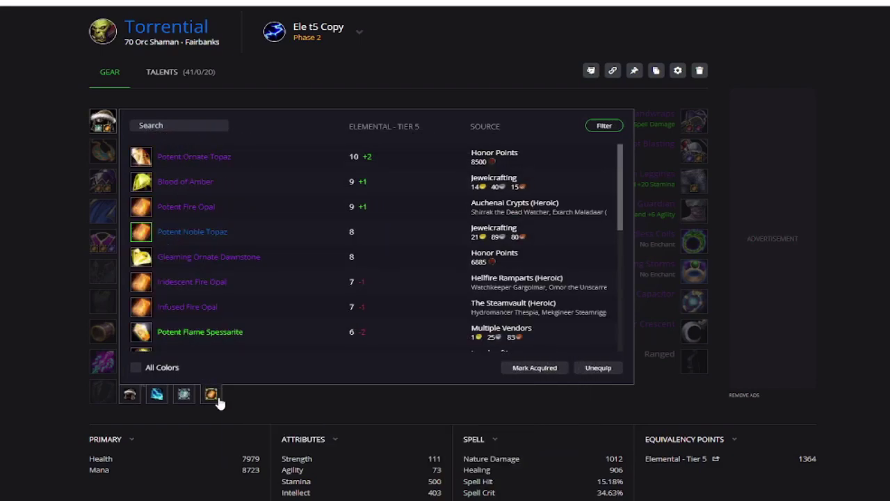
{"action": "left_click", "coordinate": [143, 243]}
Review the alternatives for the neck slot and keep The Sun King's Talisman equipped.
{"action": "left_click", "coordinate": [107, 150]}
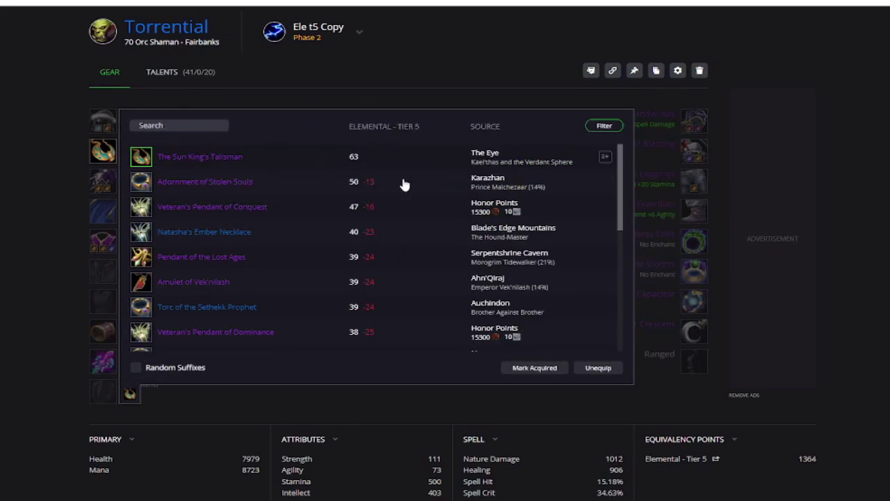
{"action": "mouse_move", "coordinate": [218, 184]}
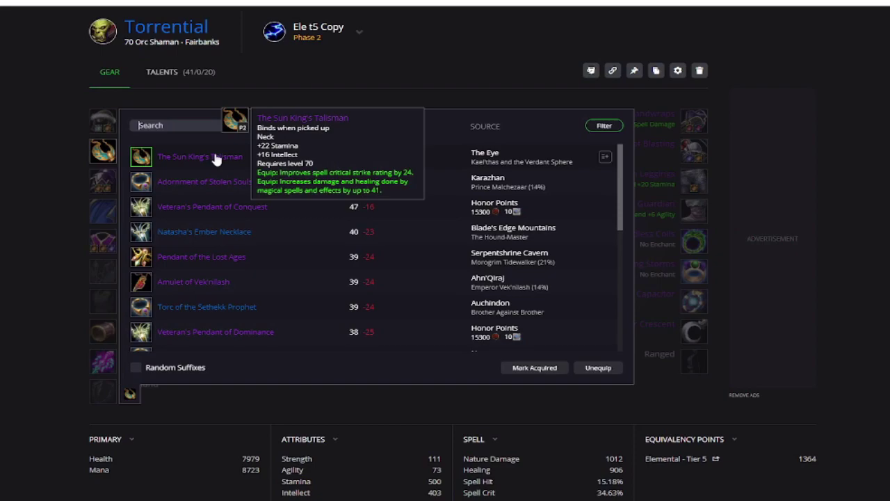
{"action": "left_click", "coordinate": [215, 159]}
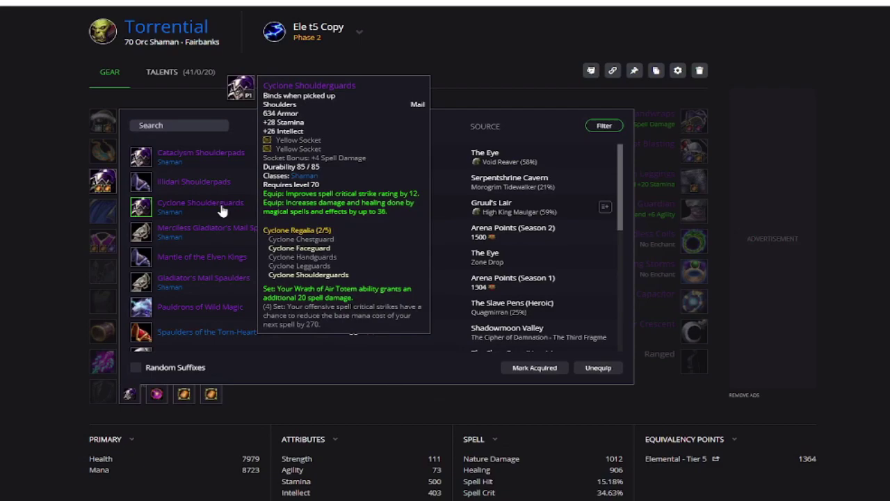
Examine the Cyclone Shoulderguards' stats and set bonus together with the gem options for their first yellow socket.
{"action": "left_click", "coordinate": [183, 395]}
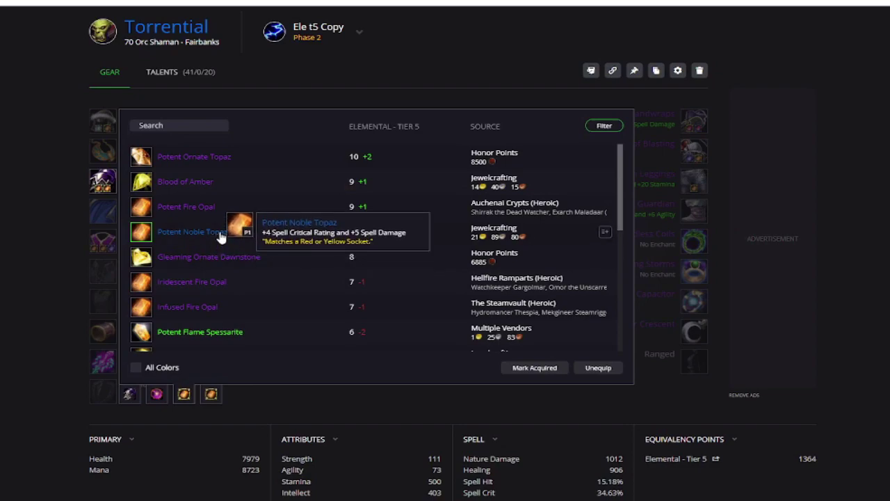
{"action": "left_click", "coordinate": [129, 394]}
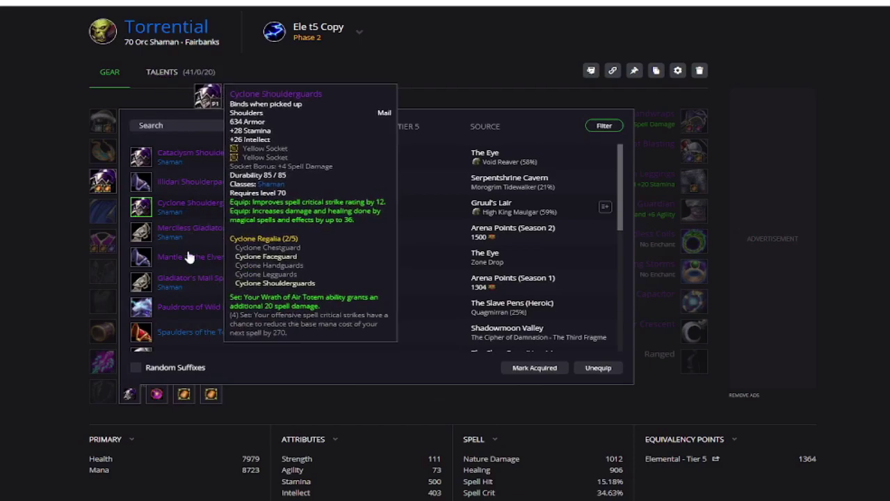
{"action": "left_click", "coordinate": [185, 395]}
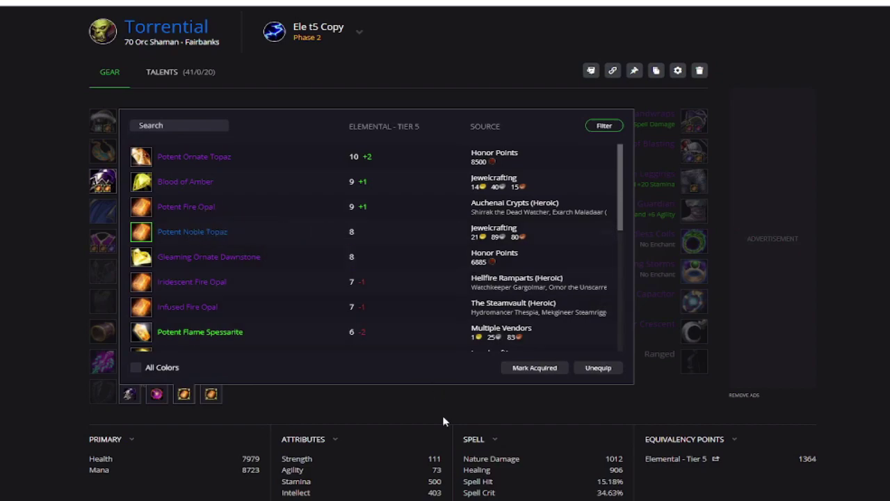
{"action": "mouse_move", "coordinate": [93, 251]}
{"action": "left_click", "coordinate": [32, 265]}
Compare Ancient Spellcloak of the Highborne with the equipped Brute Cloak of the Ogre-Magi and check the cloak's Subtlety enchant.
{"action": "mouse_move", "coordinate": [192, 217]}
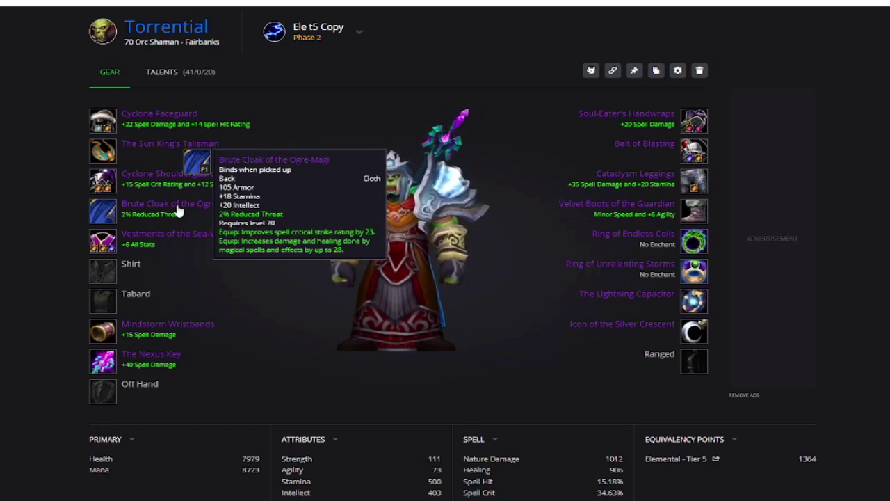
{"action": "left_click", "coordinate": [178, 208]}
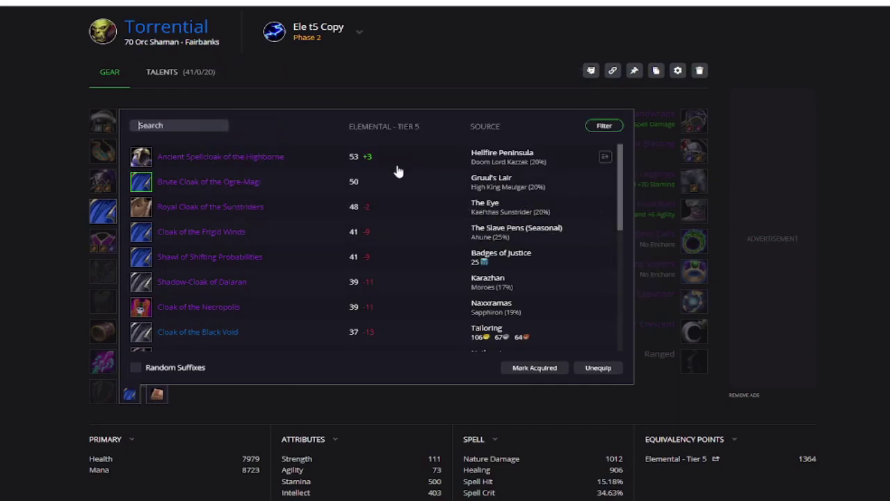
{"action": "mouse_move", "coordinate": [318, 158]}
{"action": "mouse_move", "coordinate": [243, 157]}
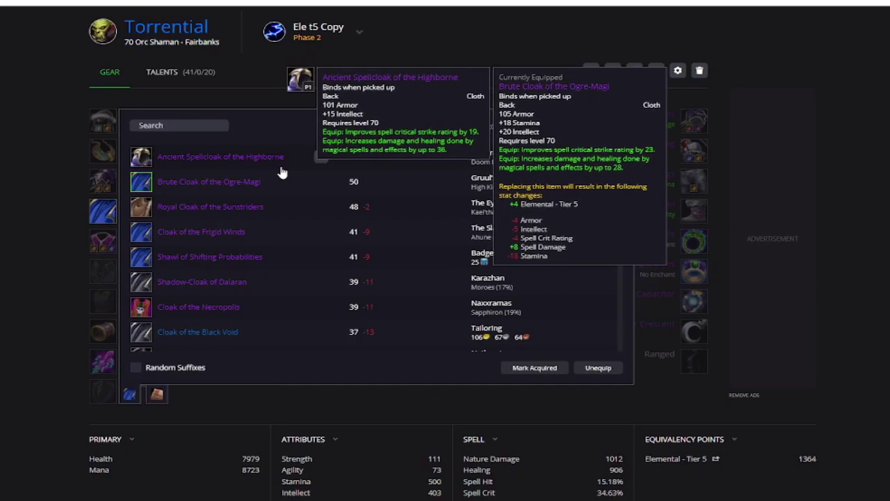
{"action": "left_click", "coordinate": [89, 235]}
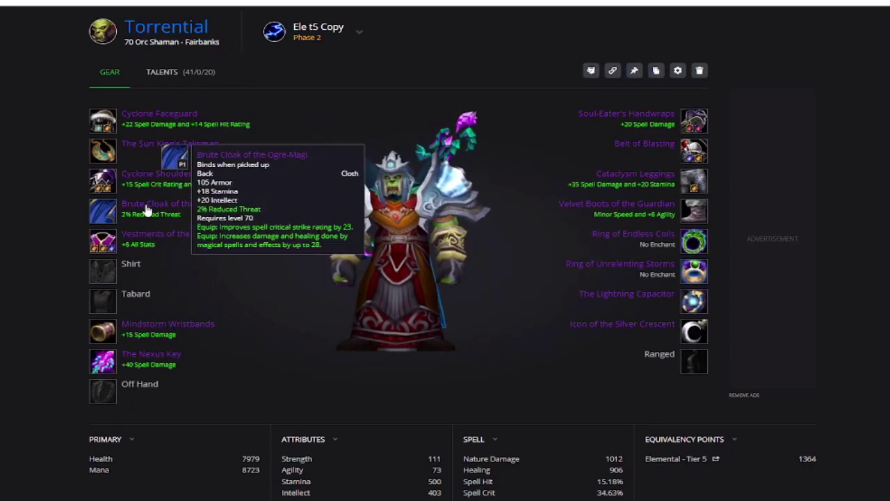
{"action": "left_click", "coordinate": [174, 210]}
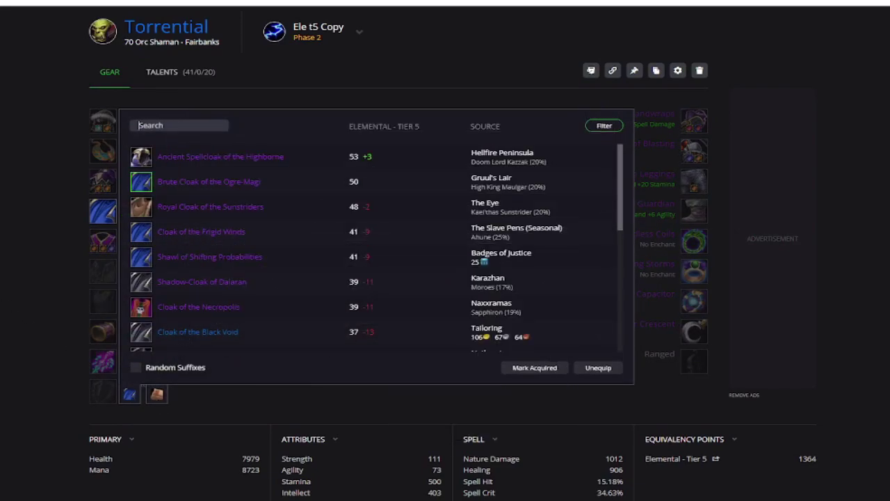
{"action": "key", "text": "Escape"}
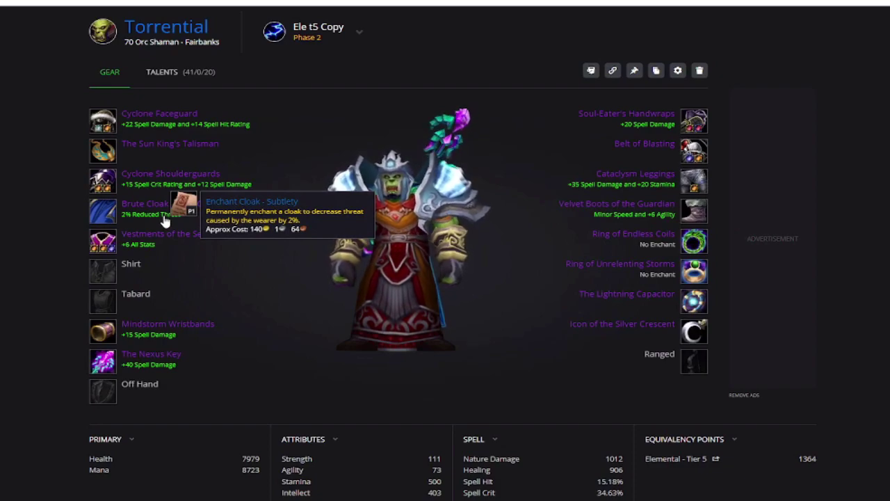
{"action": "mouse_move", "coordinate": [167, 213]}
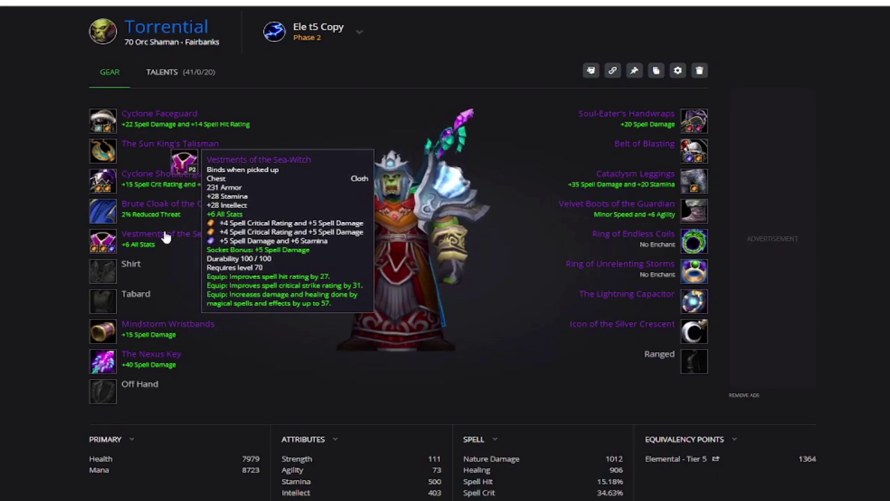
Examine the Vestments of the Sea-Witch with its yellow and blue socket gem options and its chest enchant choices.
{"action": "left_click", "coordinate": [165, 236]}
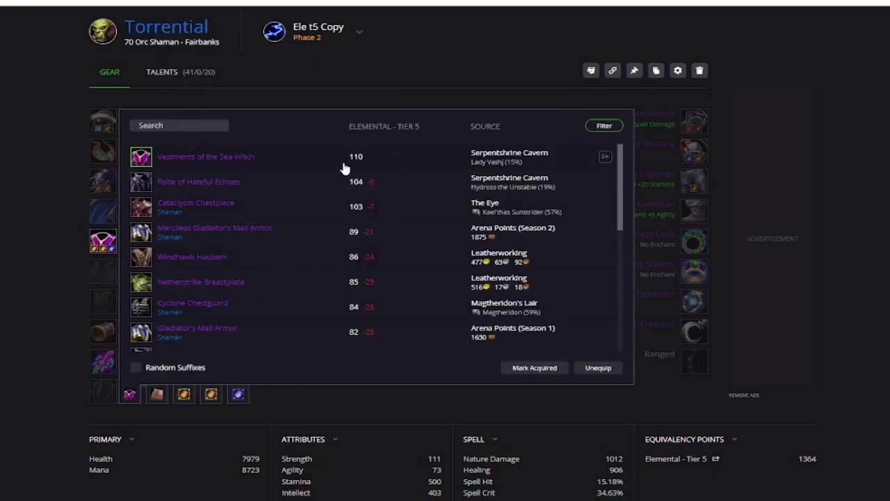
{"action": "mouse_move", "coordinate": [200, 159]}
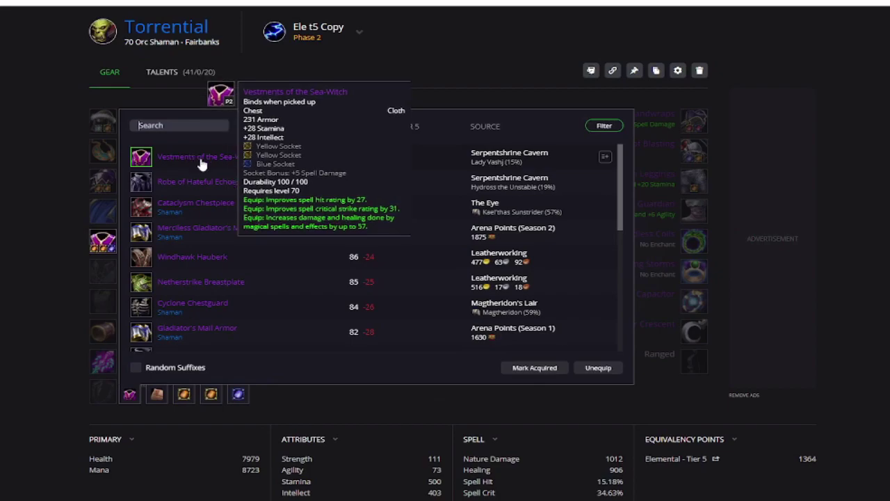
{"action": "left_click", "coordinate": [185, 398]}
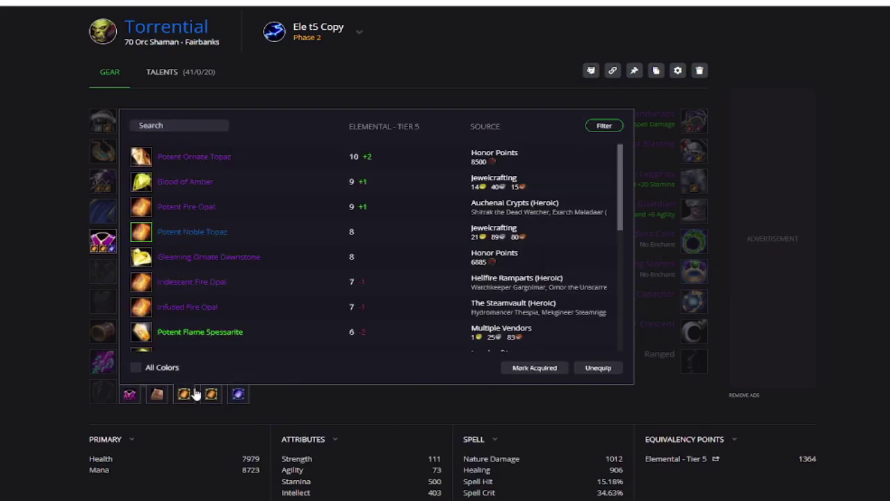
{"action": "left_click", "coordinate": [238, 395]}
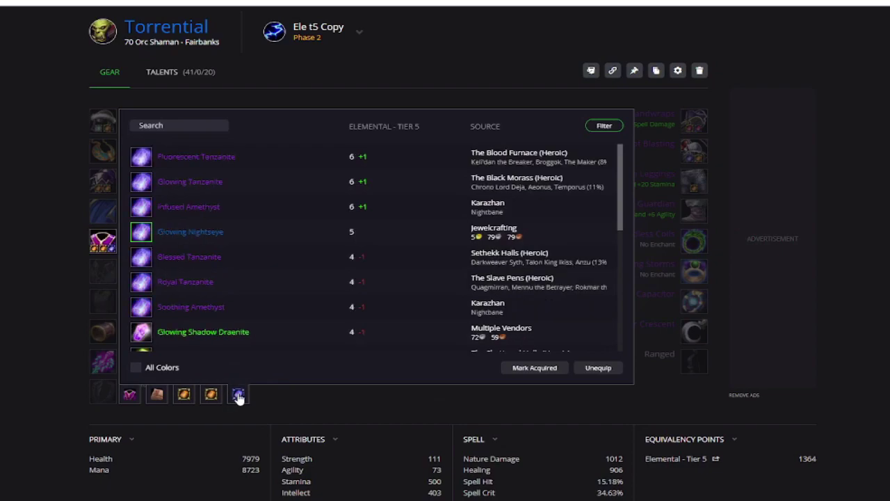
{"action": "mouse_move", "coordinate": [155, 230]}
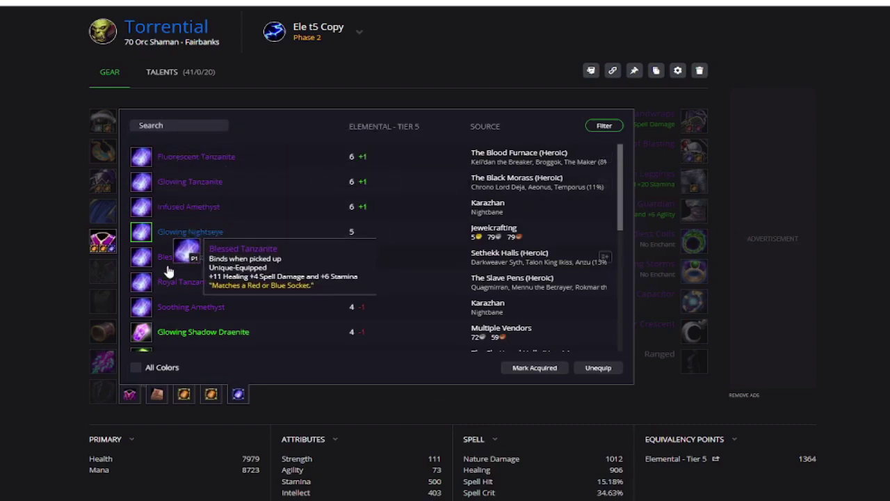
{"action": "left_click", "coordinate": [160, 403]}
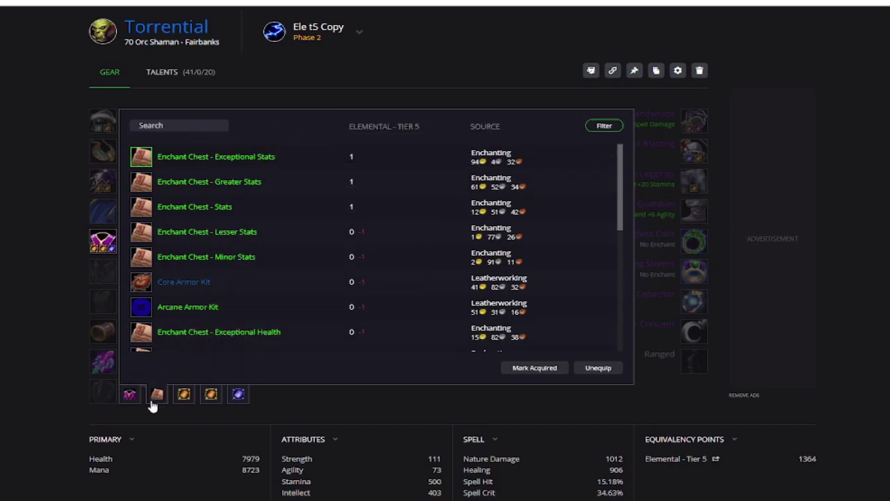
{"action": "left_click", "coordinate": [167, 162]}
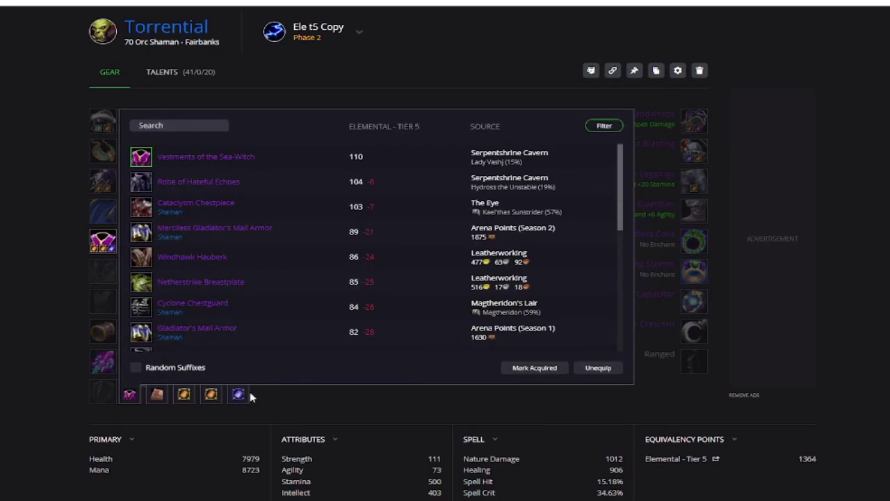
{"action": "left_click", "coordinate": [60, 179]}
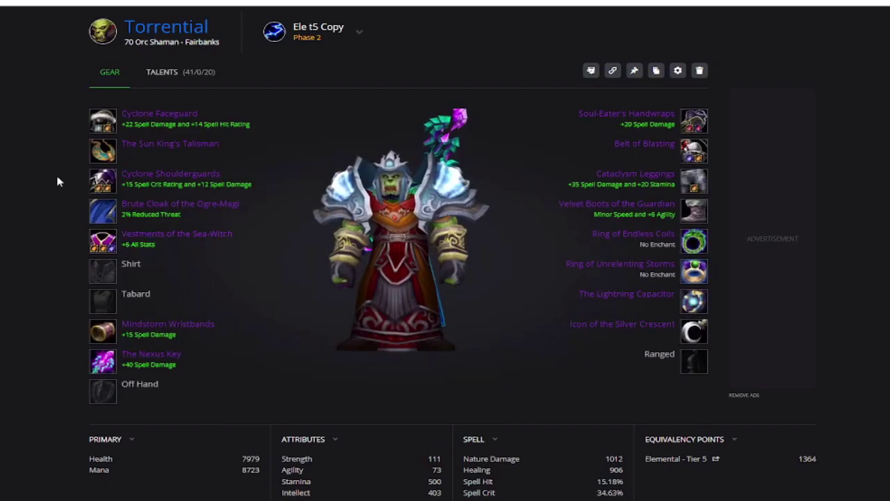
Check the head slot's item options, then compare Netherstrike Bracers with the equipped Mindstorm Wristbands and view the Spellpower bracer enchant.
{"action": "left_click", "coordinate": [155, 118]}
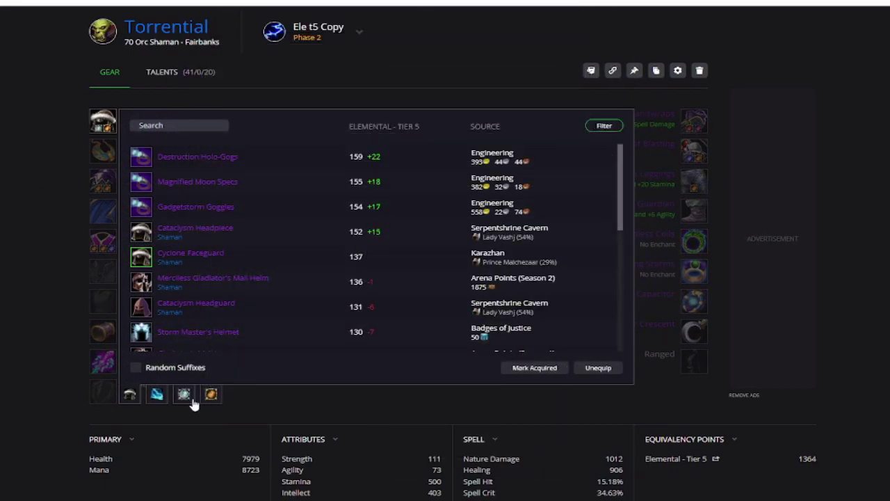
{"action": "left_click", "coordinate": [25, 280]}
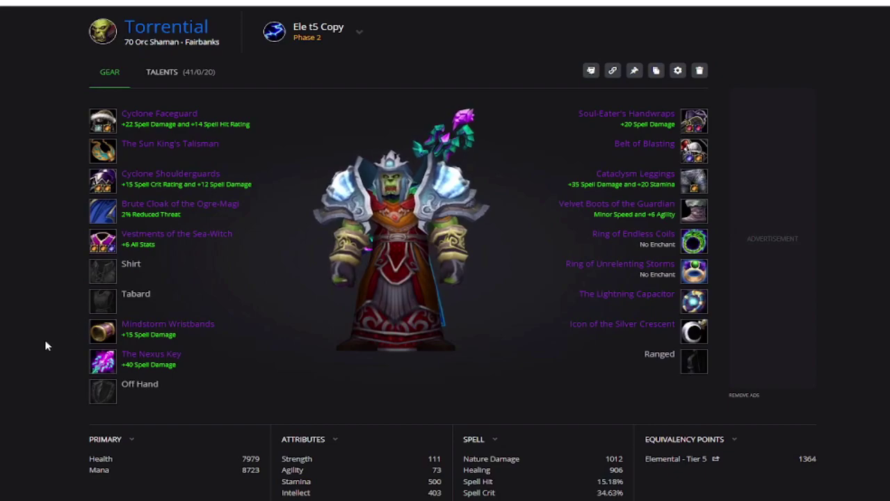
{"action": "left_click", "coordinate": [152, 324]}
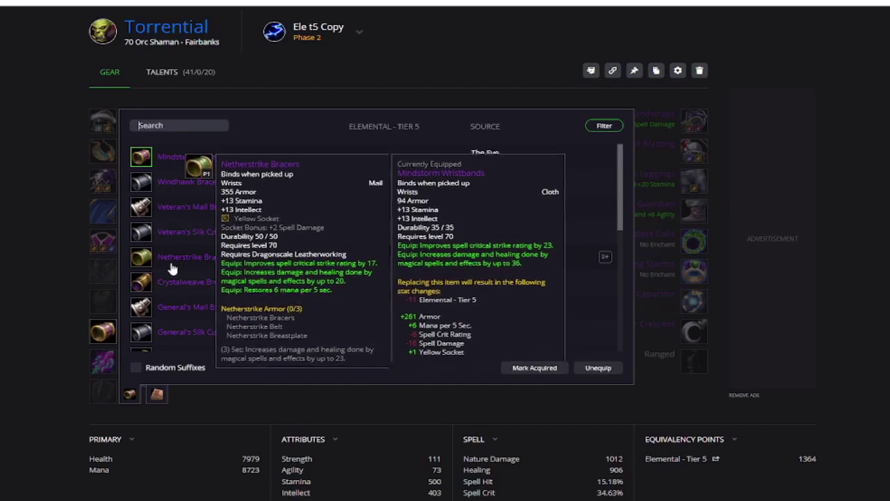
{"action": "left_click", "coordinate": [32, 274]}
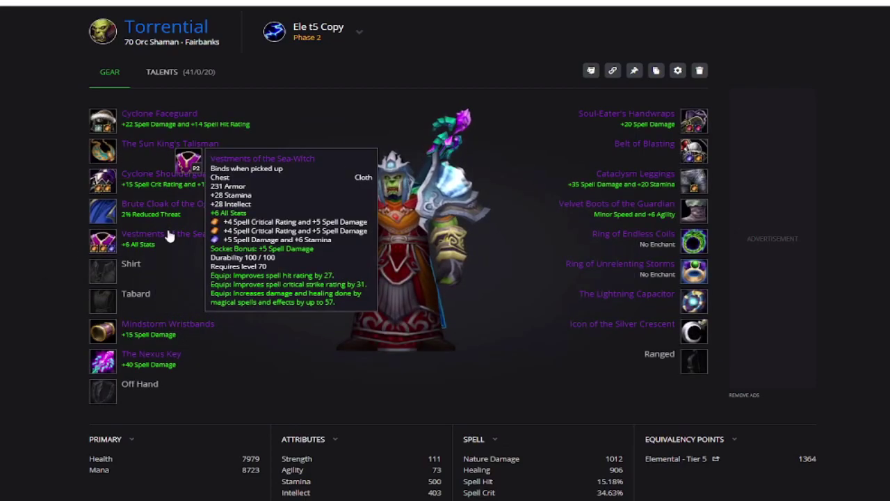
{"action": "mouse_move", "coordinate": [691, 148]}
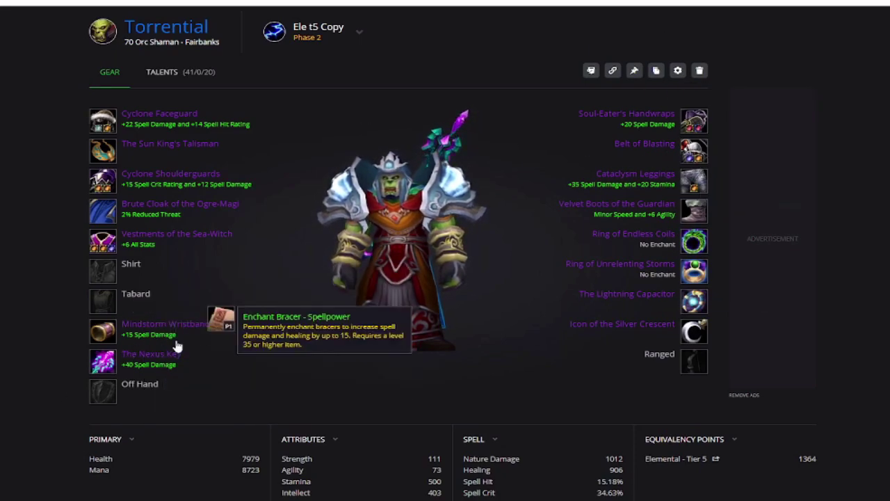
{"action": "mouse_move", "coordinate": [205, 333]}
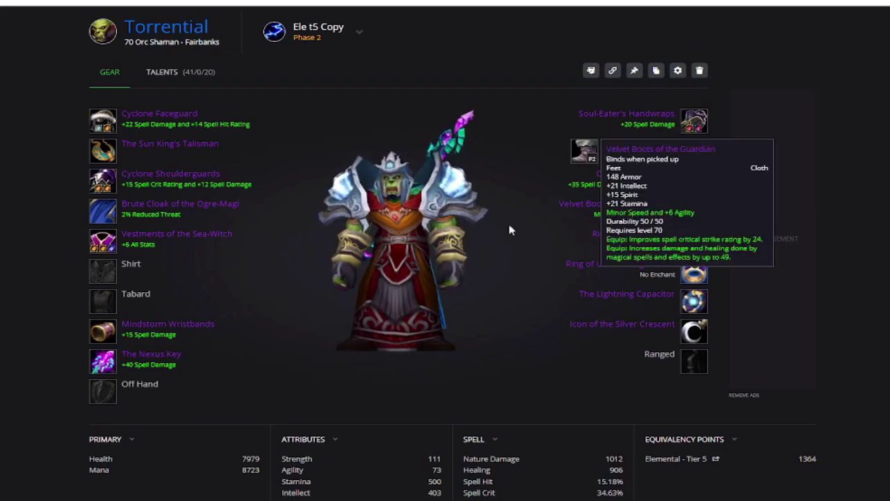
Compare Netherstrike Breastplate and its set bonus with the equipped Vestments of the Sea-Witch, and recheck the Mindstorm Wristbands' stats.
{"action": "left_click", "coordinate": [199, 236]}
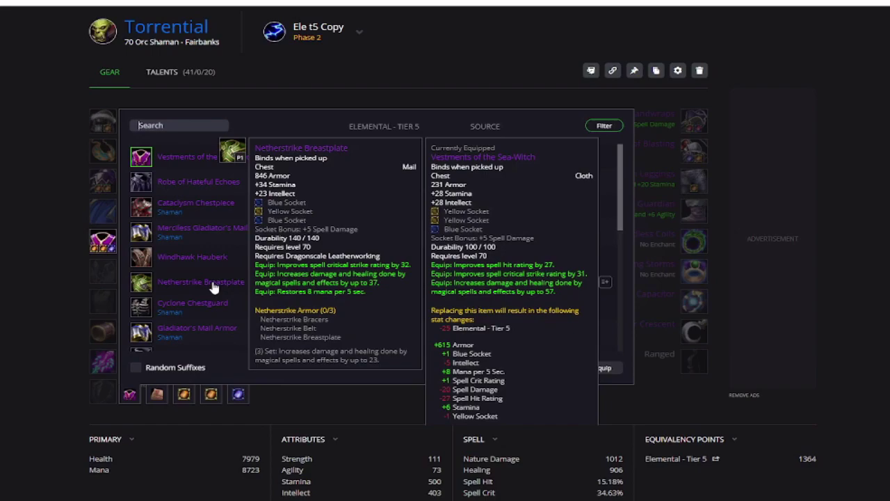
{"action": "mouse_move", "coordinate": [222, 156]}
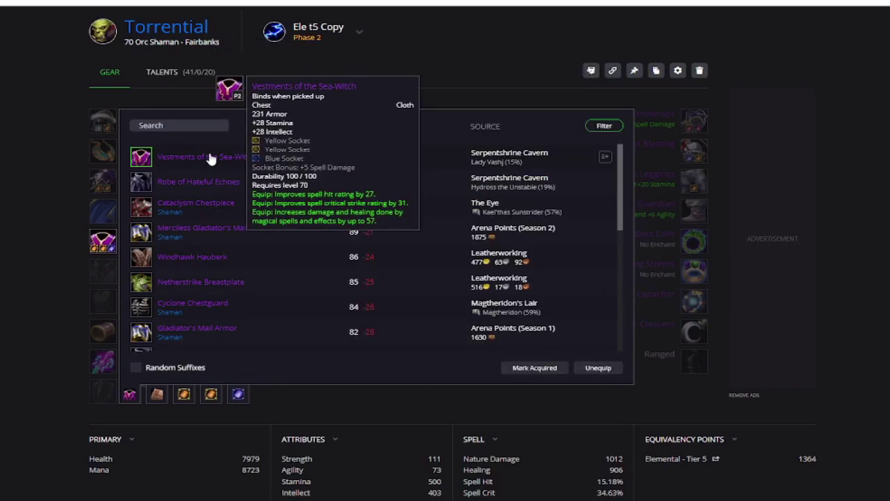
{"action": "mouse_move", "coordinate": [221, 293]}
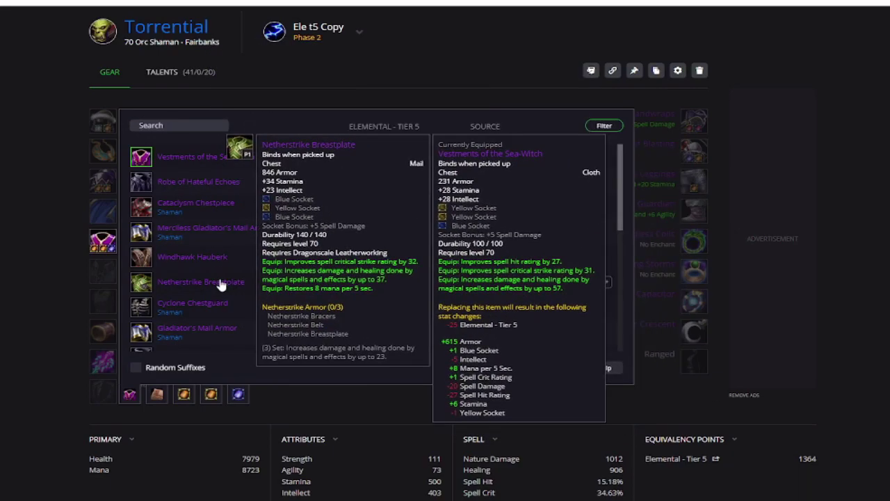
{"action": "left_click", "coordinate": [24, 294]}
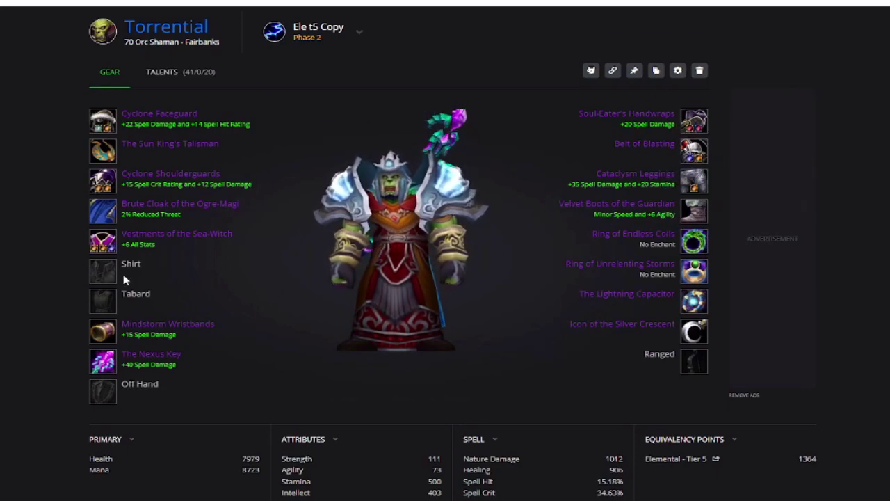
{"action": "mouse_move", "coordinate": [165, 333]}
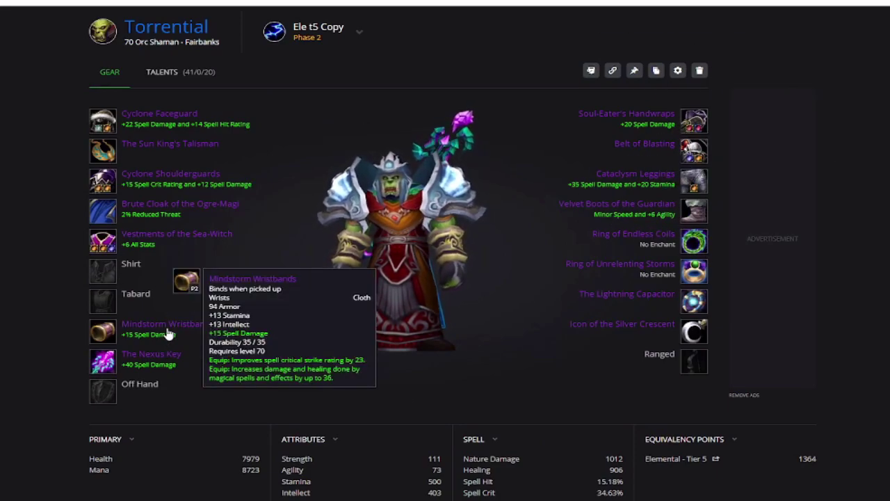
Equip Nathrezim Mindblade with Fathomstone in the off hand and check the set's nature damage and spell crit.
{"action": "left_click", "coordinate": [162, 357]}
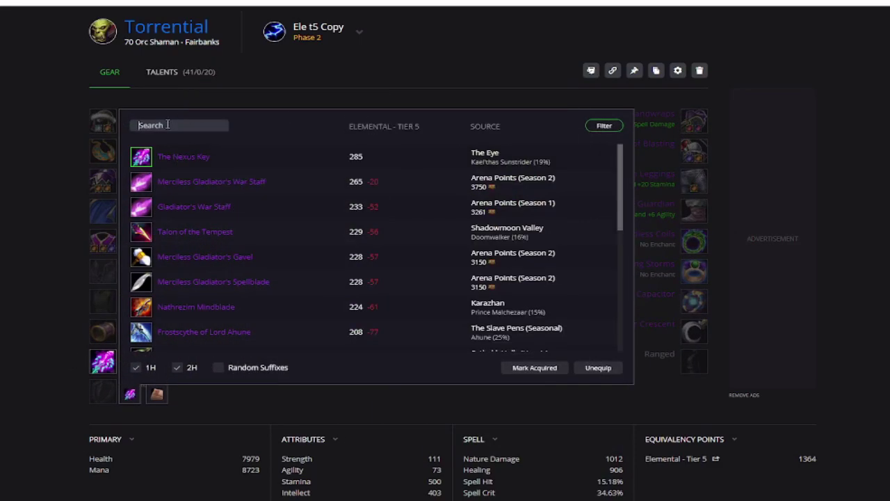
{"action": "mouse_move", "coordinate": [148, 164]}
{"action": "left_click", "coordinate": [152, 315]}
{"action": "left_click", "coordinate": [133, 384]}
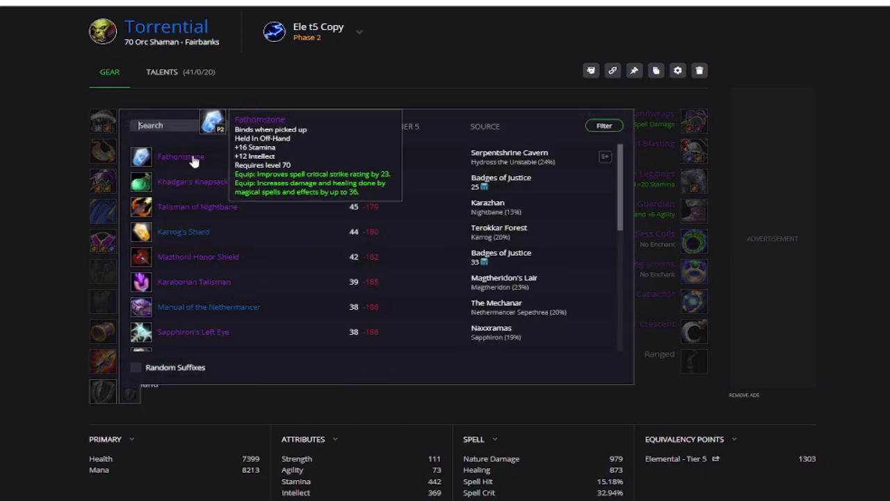
{"action": "left_click", "coordinate": [194, 158]}
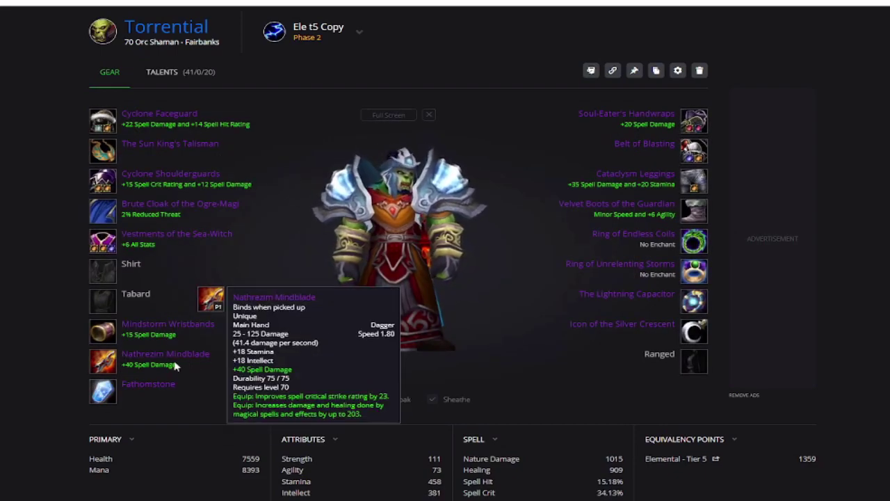
{"action": "scroll", "coordinate": [604, 448], "scroll_direction": "down", "scroll_amount": 1}
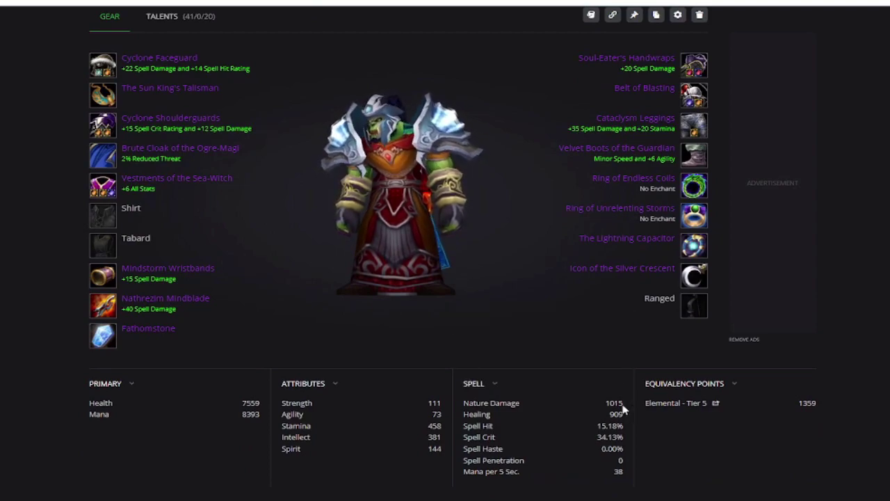
{"action": "mouse_move", "coordinate": [612, 403]}
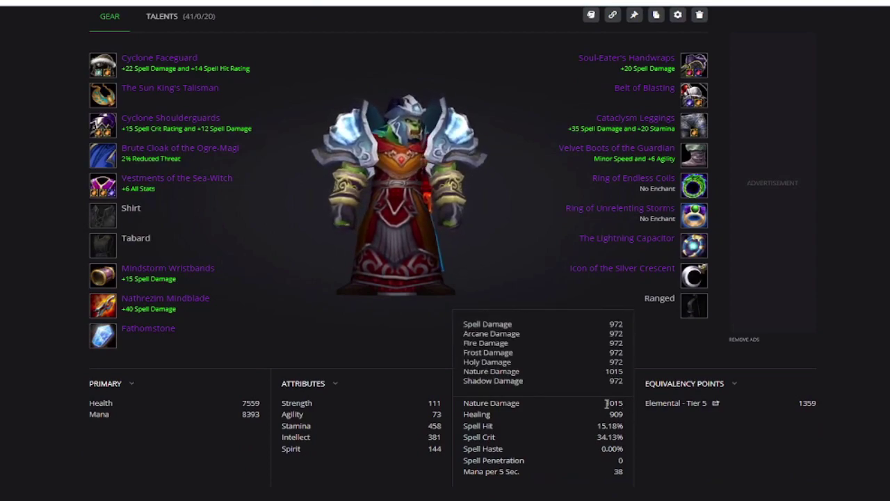
{"action": "mouse_move", "coordinate": [601, 433]}
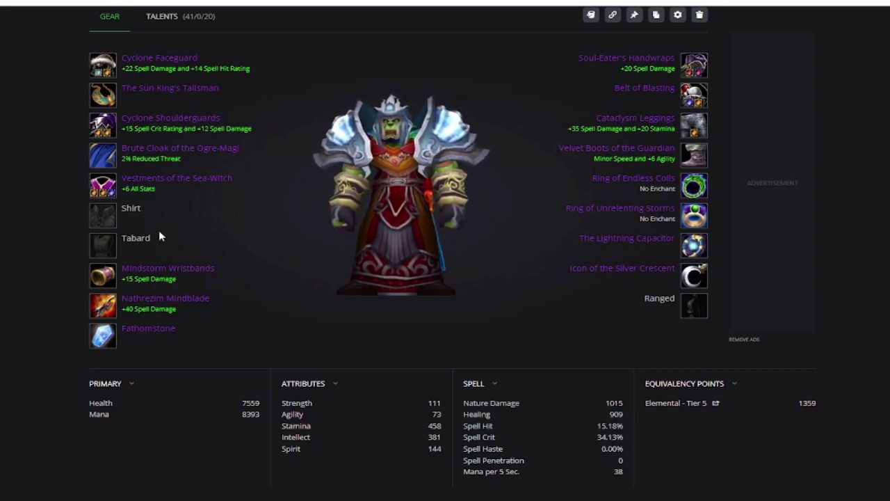
Switch the weapon back to The Nexus Key and check the spell damage and spell crit rating for comparison.
{"action": "left_click", "coordinate": [103, 304]}
{"action": "left_click", "coordinate": [155, 101]}
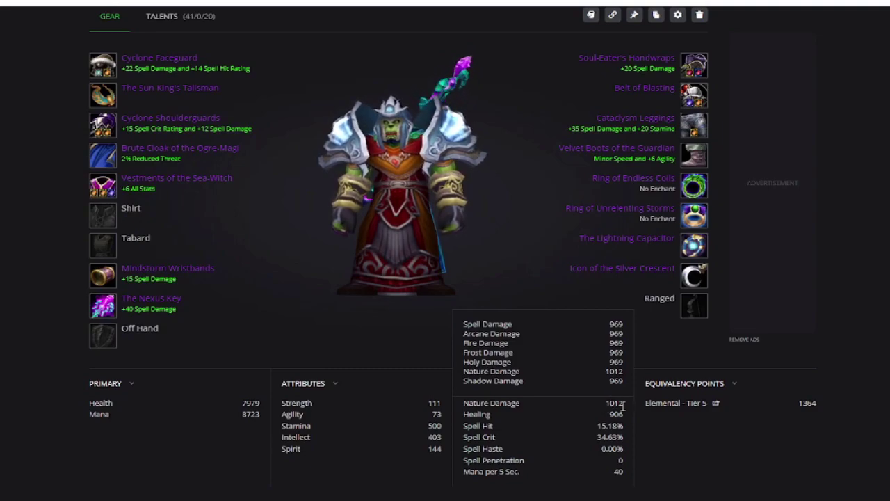
{"action": "mouse_move", "coordinate": [615, 439]}
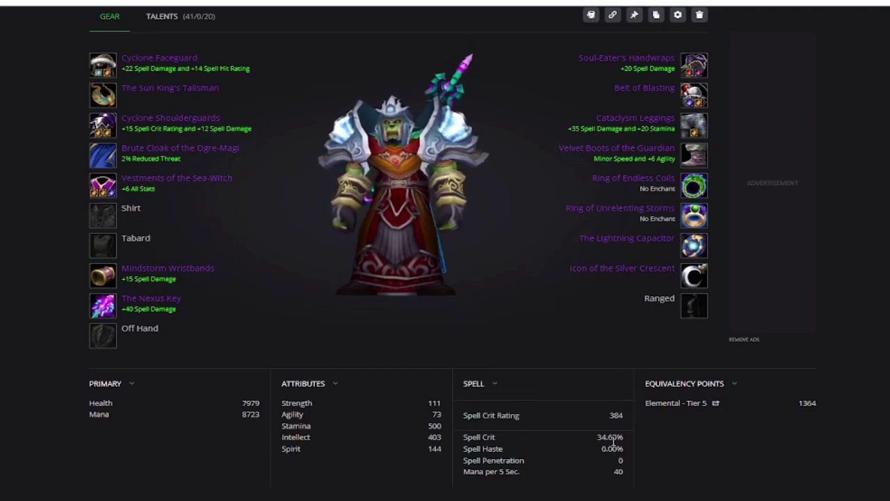
Equip Nathrezim Mindblade and Fathomstone again to recheck the nature damage of the one-hand and off-hand combination.
{"action": "left_click", "coordinate": [103, 304]}
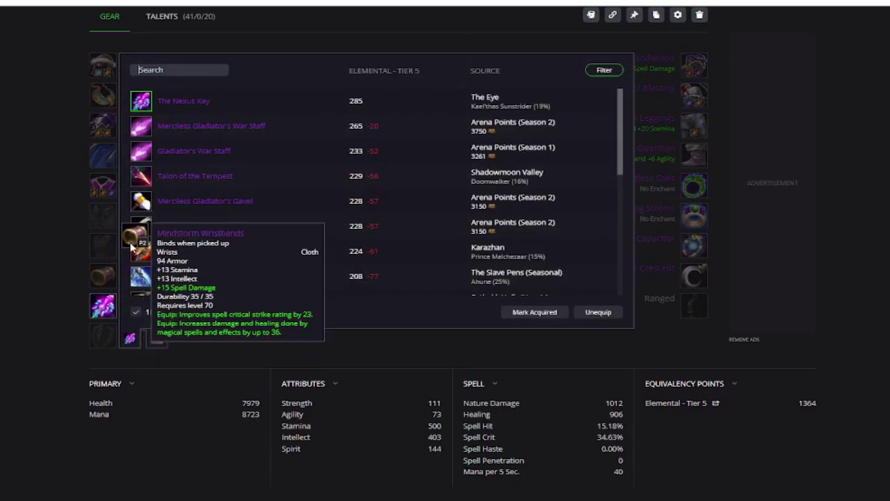
{"action": "left_click", "coordinate": [146, 252]}
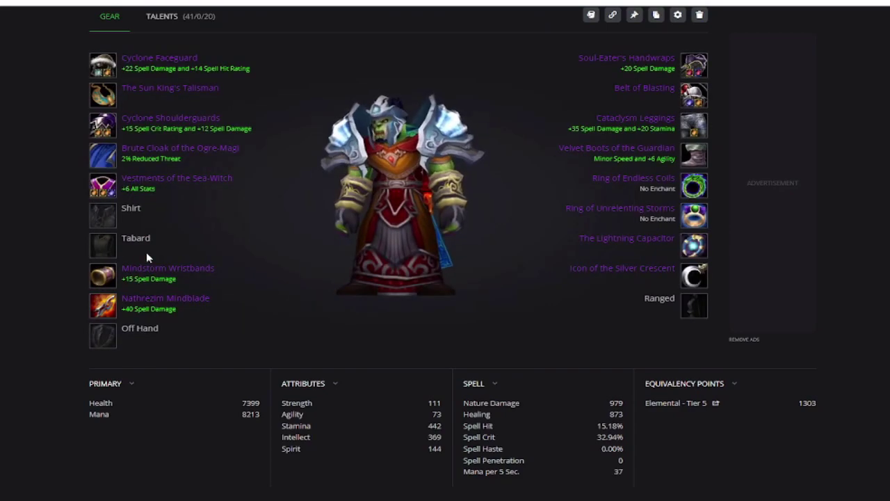
{"action": "left_click", "coordinate": [103, 348]}
{"action": "left_click", "coordinate": [173, 91]}
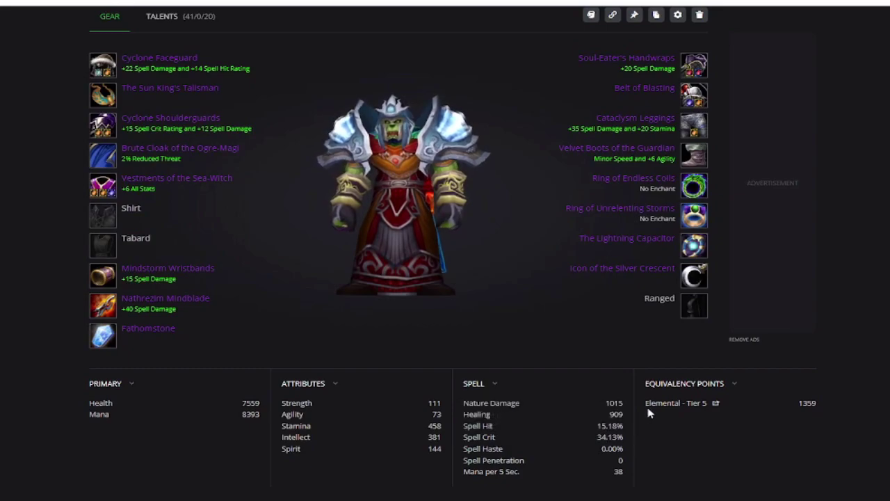
{"action": "mouse_move", "coordinate": [609, 403]}
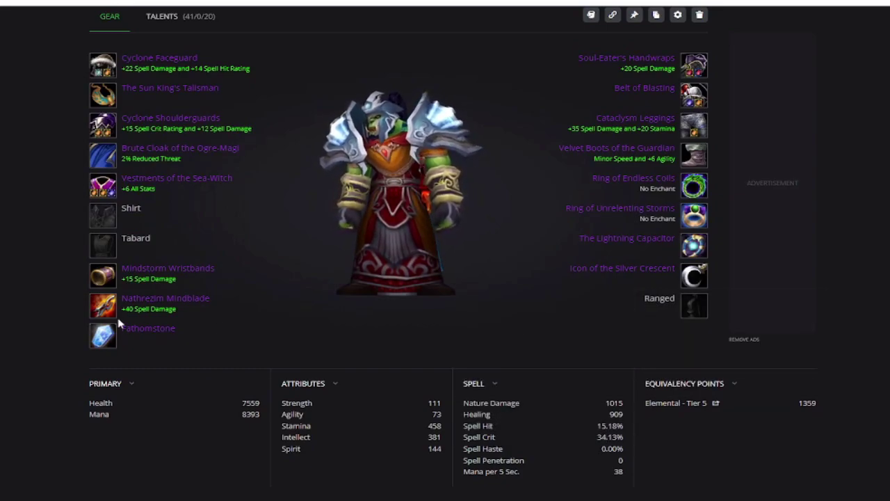
Restore The Nexus Key as the equipped weapon and review the set's nature damage and spell crit.
{"action": "left_click", "coordinate": [167, 328]}
{"action": "left_click", "coordinate": [173, 102]}
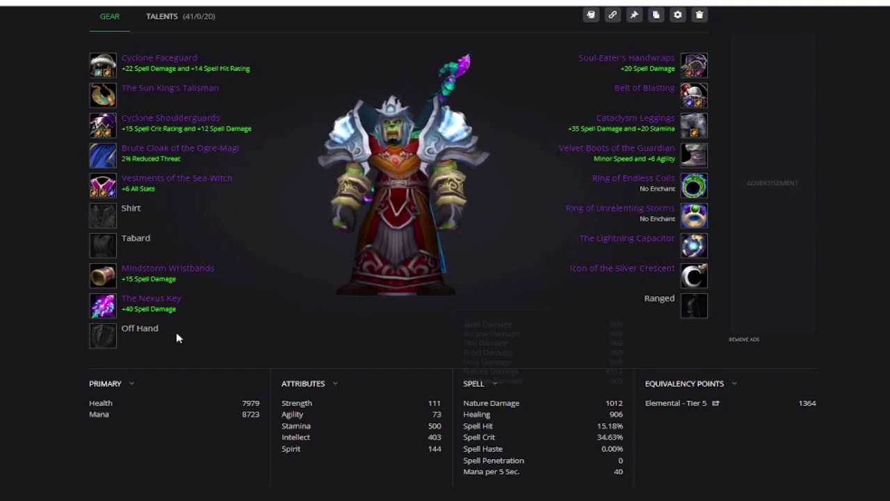
{"action": "mouse_move", "coordinate": [623, 403]}
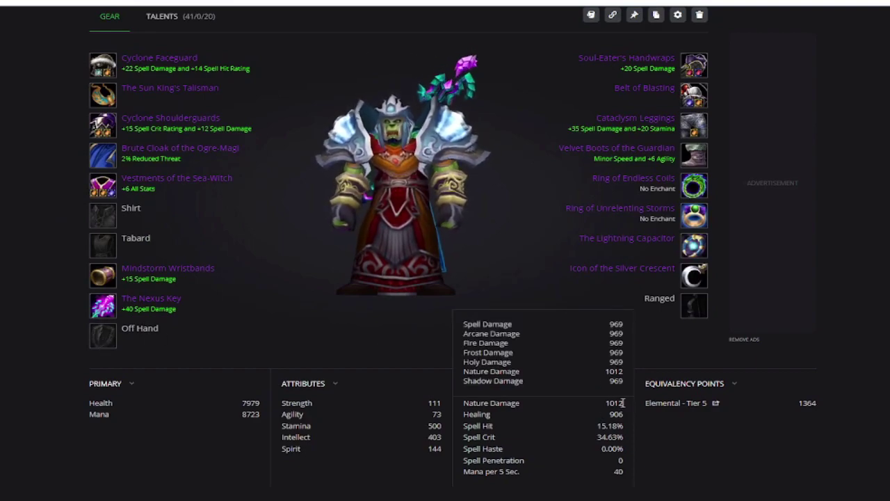
{"action": "mouse_move", "coordinate": [612, 438]}
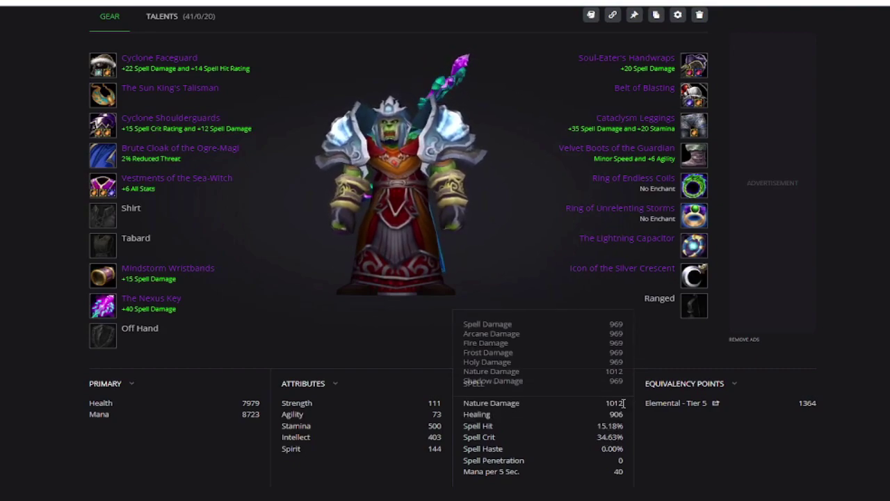
Check The Nexus Key's Major Spellpower enchant and examine Fathomstone and Talisman of Nightbane as off-hand options.
{"action": "mouse_move", "coordinate": [173, 310]}
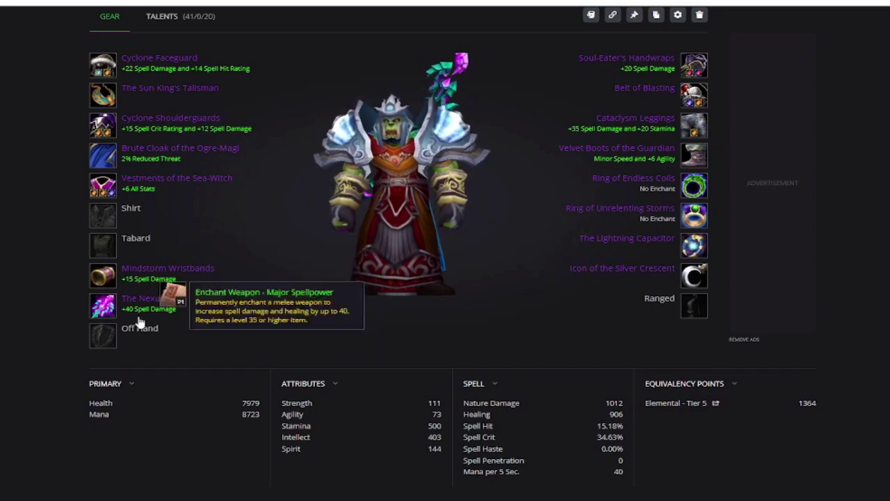
{"action": "left_click", "coordinate": [112, 334]}
{"action": "mouse_move", "coordinate": [177, 104]}
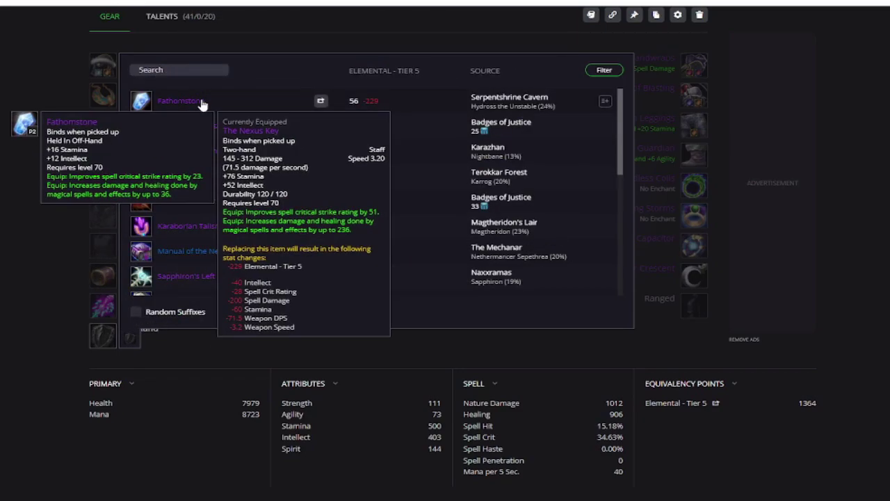
{"action": "mouse_move", "coordinate": [221, 145]}
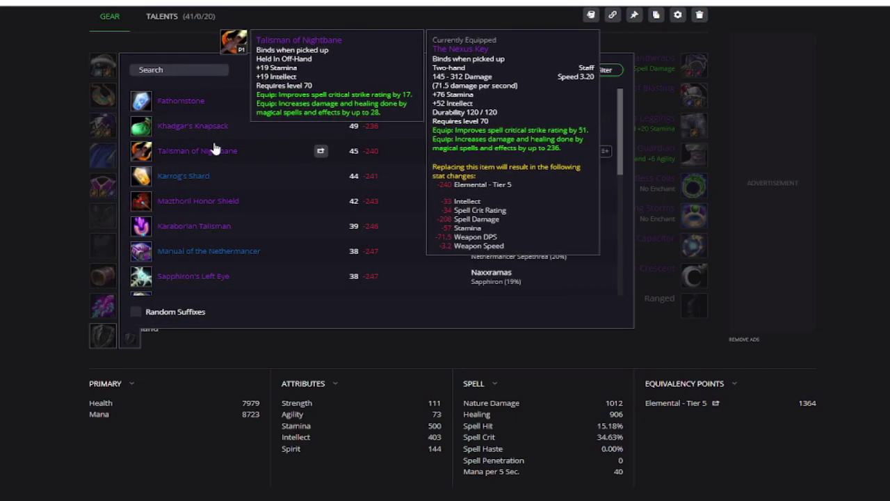
{"action": "left_click", "coordinate": [104, 338]}
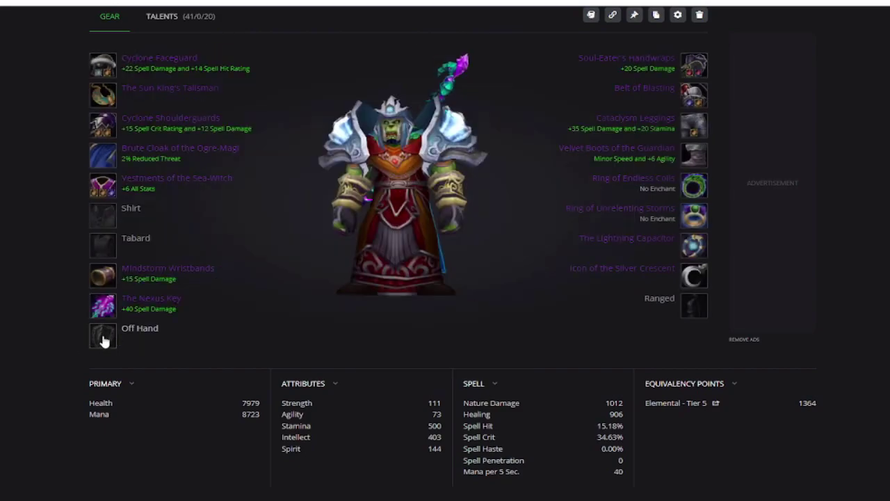
Browse the available off-hand items, from Fathomstone down to Merciless Gladiator's Reprieve, as alternatives to The Nexus Key.
{"action": "left_click", "coordinate": [104, 338]}
{"action": "scroll", "coordinate": [215, 160], "scroll_direction": "down", "scroll_amount": 5}
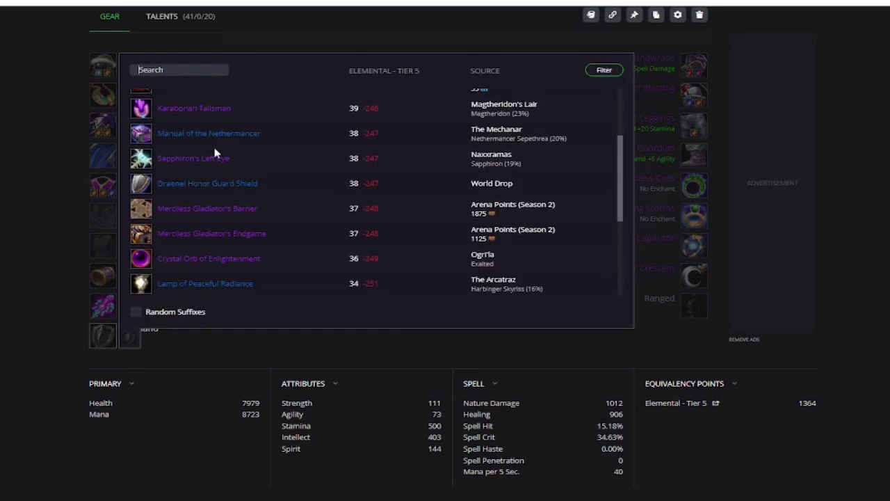
{"action": "scroll", "coordinate": [208, 166], "scroll_direction": "up", "scroll_amount": 3}
{"action": "scroll", "coordinate": [201, 208], "scroll_direction": "down", "scroll_amount": 8}
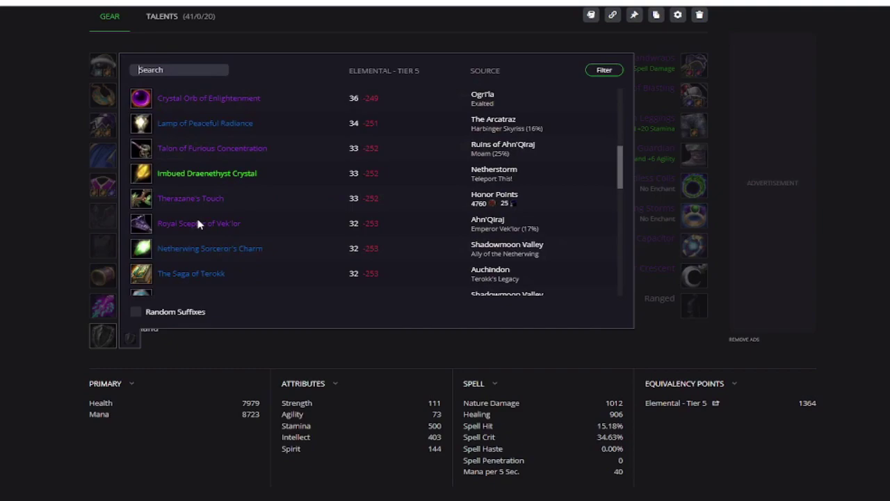
{"action": "scroll", "coordinate": [200, 212], "scroll_direction": "down", "scroll_amount": 6}
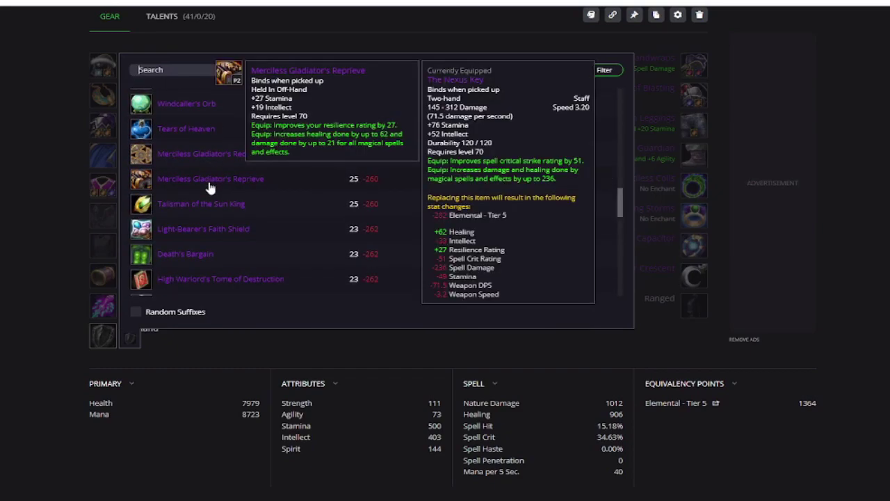
{"action": "left_click", "coordinate": [49, 313]}
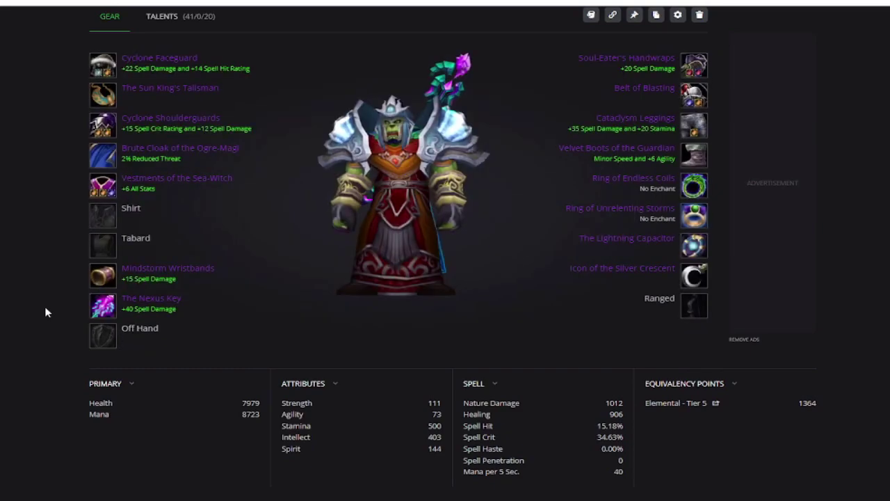
{"action": "left_click", "coordinate": [103, 336]}
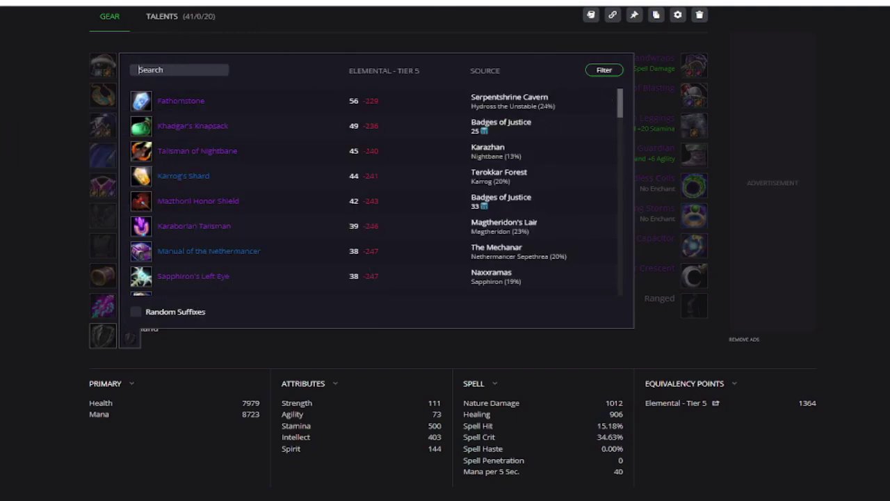
{"action": "key", "text": "Escape"}
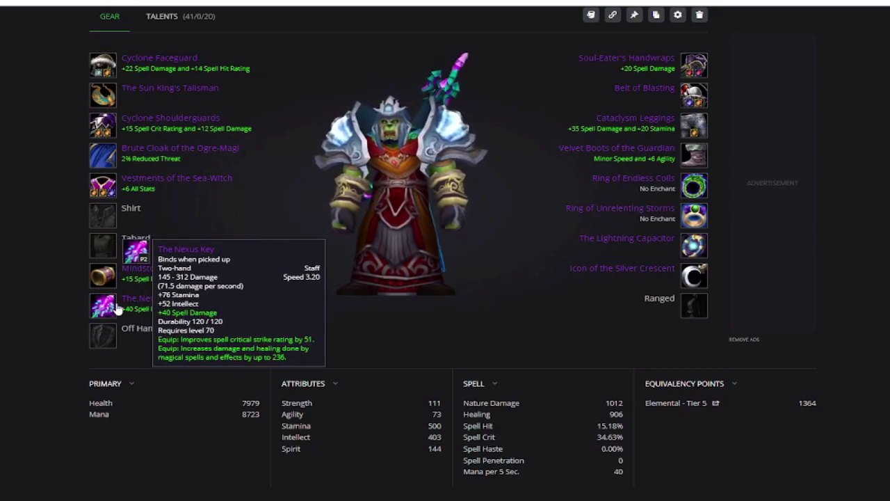
Check the spell crit rating behind the set's spell crit with The Nexus Key equipped.
{"action": "mouse_move", "coordinate": [507, 437]}
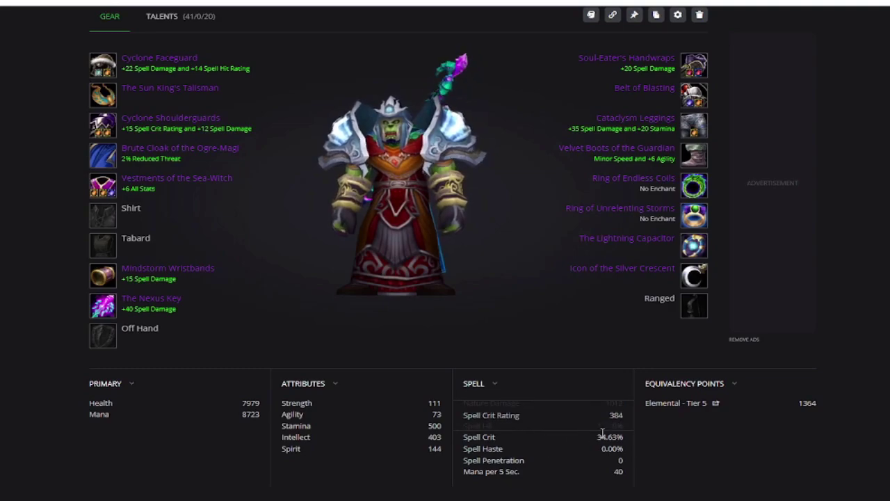
{"action": "scroll", "coordinate": [409, 350], "scroll_direction": "up", "scroll_amount": 2}
{"action": "scroll", "coordinate": [517, 318], "scroll_direction": "down", "scroll_amount": 2}
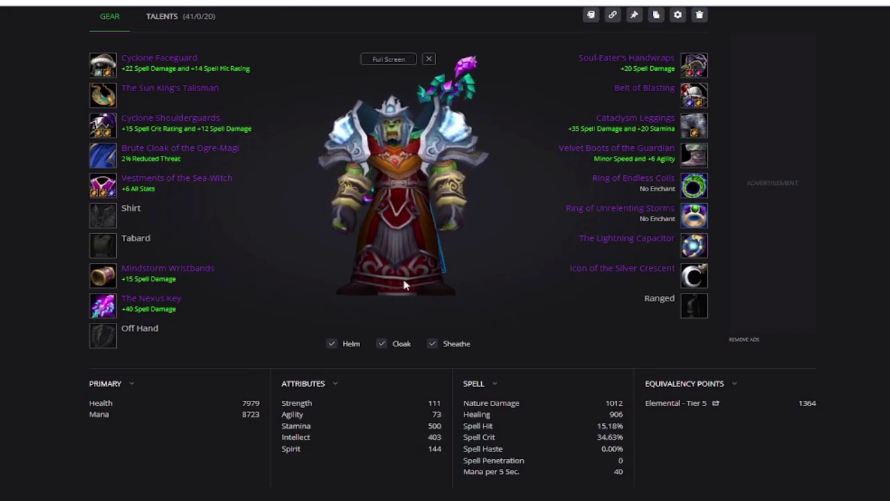
{"action": "scroll", "coordinate": [402, 283], "scroll_direction": "up", "scroll_amount": 1}
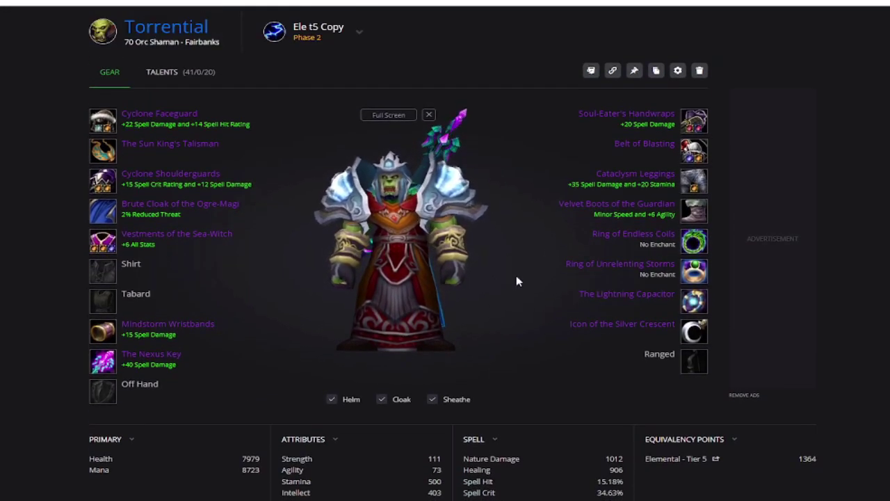
Try Potent Noble Topaz and Glowing Nightseye in Soul-Eater's Handwraps for the socket bonus and compare nature damage and spell crit.
{"action": "left_click", "coordinate": [694, 120]}
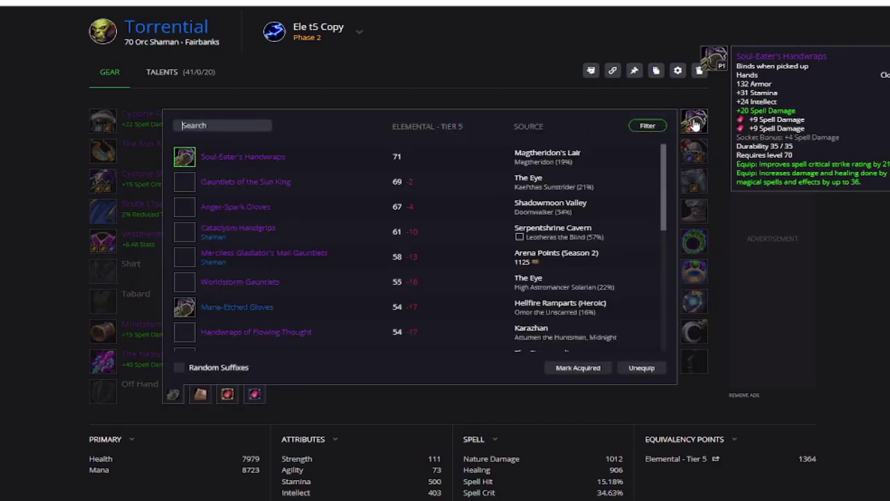
{"action": "mouse_move", "coordinate": [183, 155]}
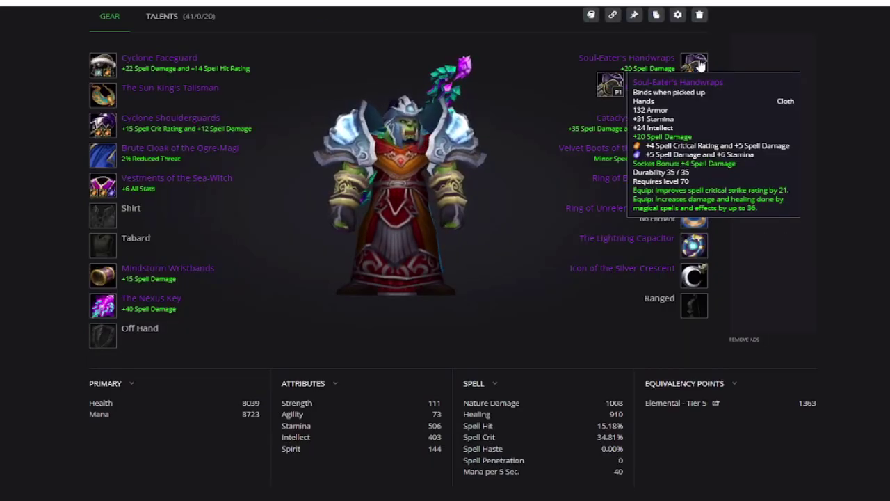
{"action": "left_click", "coordinate": [694, 65]}
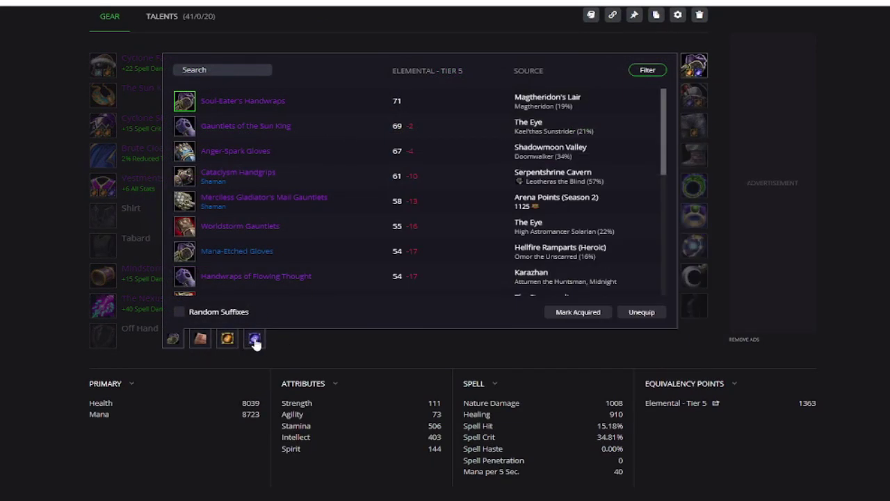
{"action": "mouse_move", "coordinate": [185, 109]}
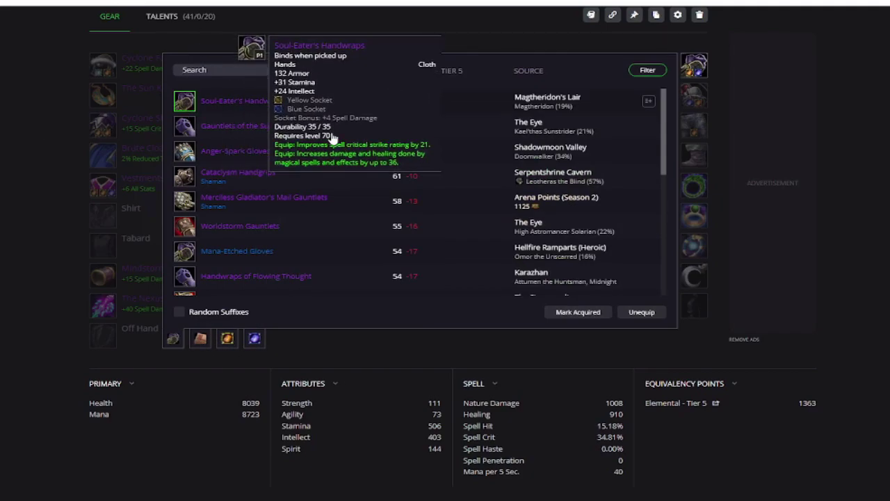
{"action": "mouse_move", "coordinate": [611, 407]}
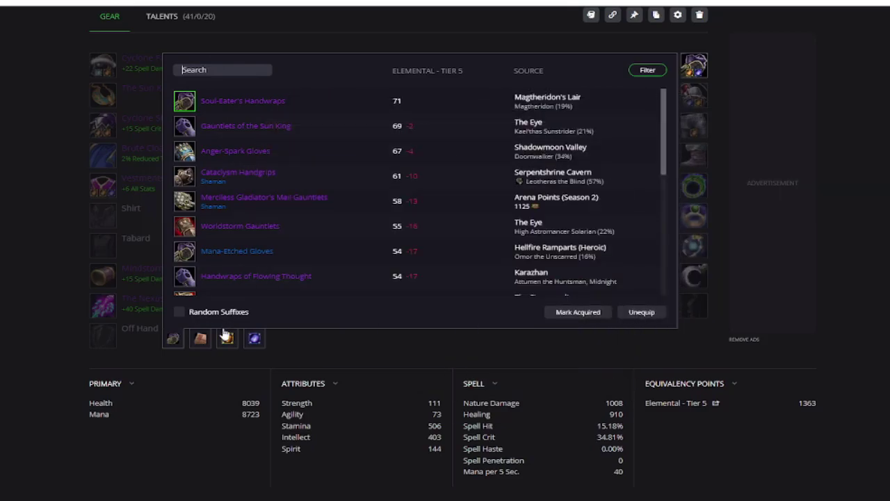
{"action": "mouse_move", "coordinate": [617, 436]}
Show gems of all colors and socket a Runed Living Ruby in both sockets of Soul-Eater's Handwraps.
{"action": "left_click", "coordinate": [226, 344]}
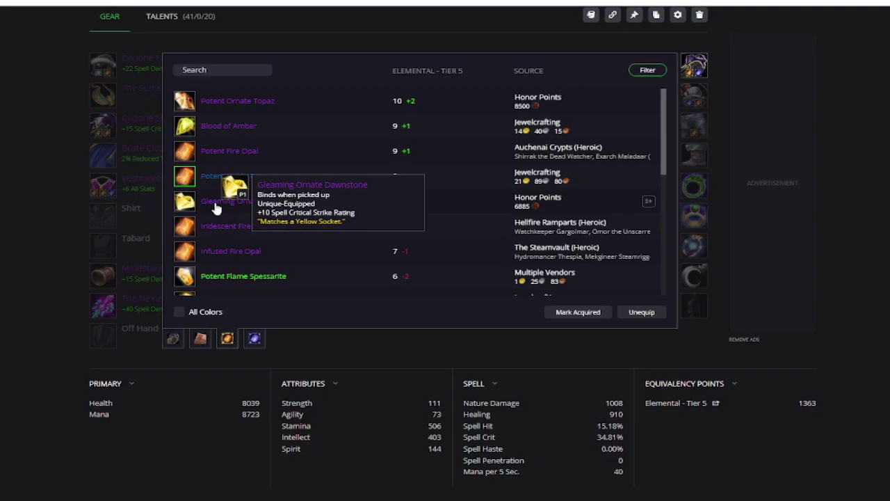
{"action": "scroll", "coordinate": [320, 183], "scroll_direction": "down", "scroll_amount": 3}
{"action": "scroll", "coordinate": [312, 207], "scroll_direction": "up", "scroll_amount": 6}
{"action": "scroll", "coordinate": [247, 310], "scroll_direction": "down", "scroll_amount": 5}
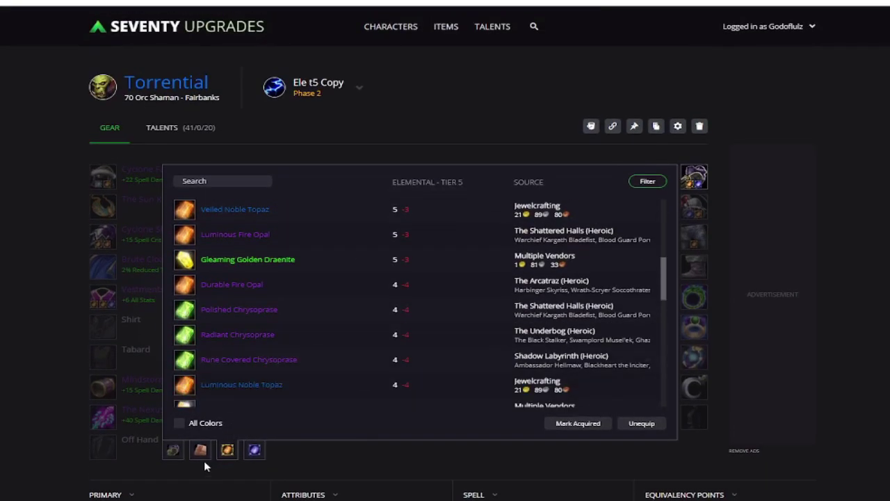
{"action": "left_click", "coordinate": [179, 423]}
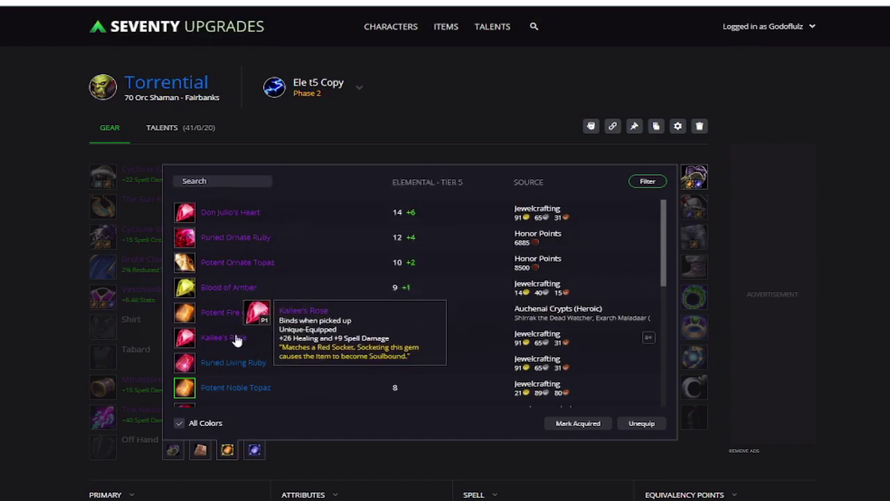
{"action": "left_click", "coordinate": [301, 365]}
{"action": "left_click", "coordinate": [256, 451]}
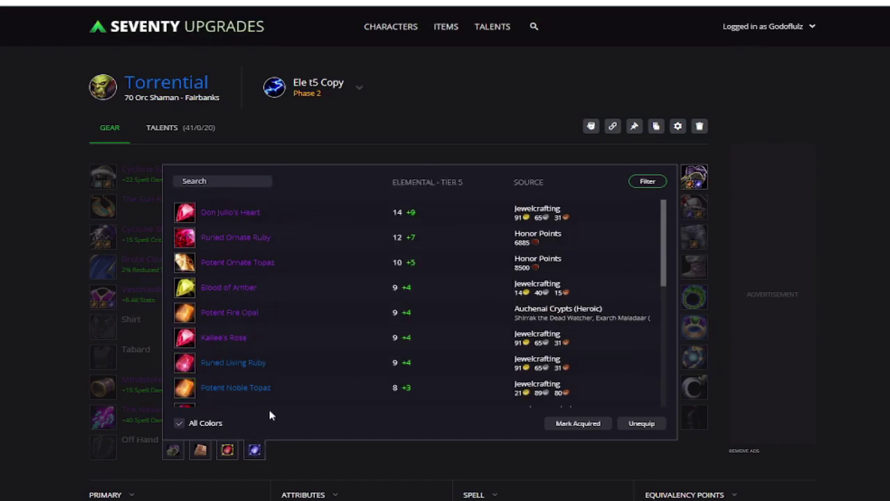
{"action": "left_click", "coordinate": [224, 362]}
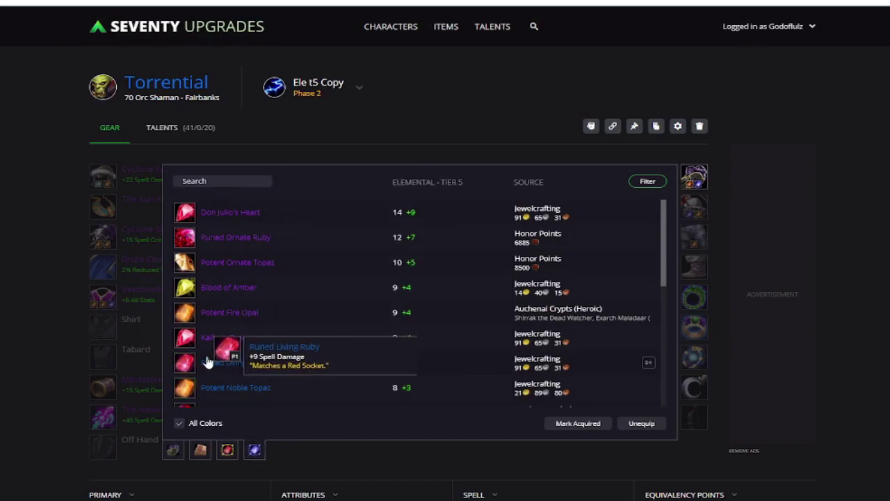
{"action": "left_click", "coordinate": [2, 356]}
{"action": "scroll", "coordinate": [2, 356], "scroll_direction": "down", "scroll_amount": 2}
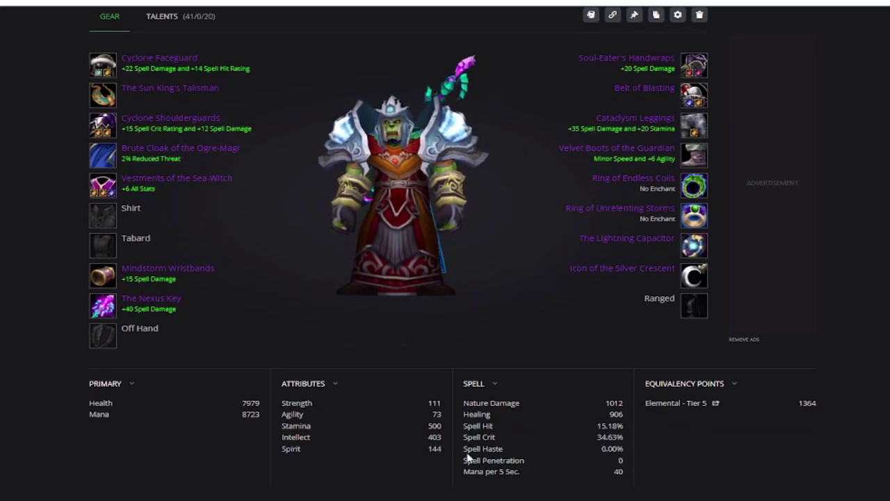
Examine Belt of Blasting's stats and compare it with Cord of Screaming Terrors among the waist options.
{"action": "scroll", "coordinate": [695, 209], "scroll_direction": "up", "scroll_amount": 1}
{"action": "left_click", "coordinate": [699, 147]}
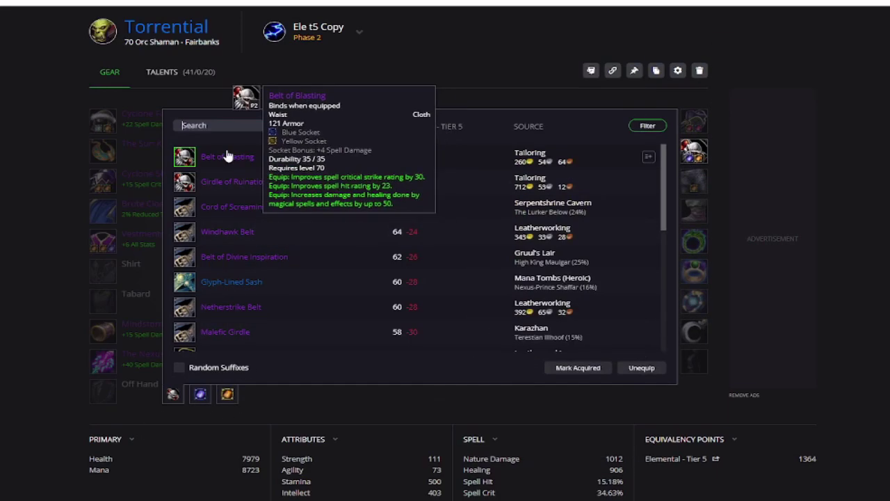
{"action": "mouse_move", "coordinate": [238, 159]}
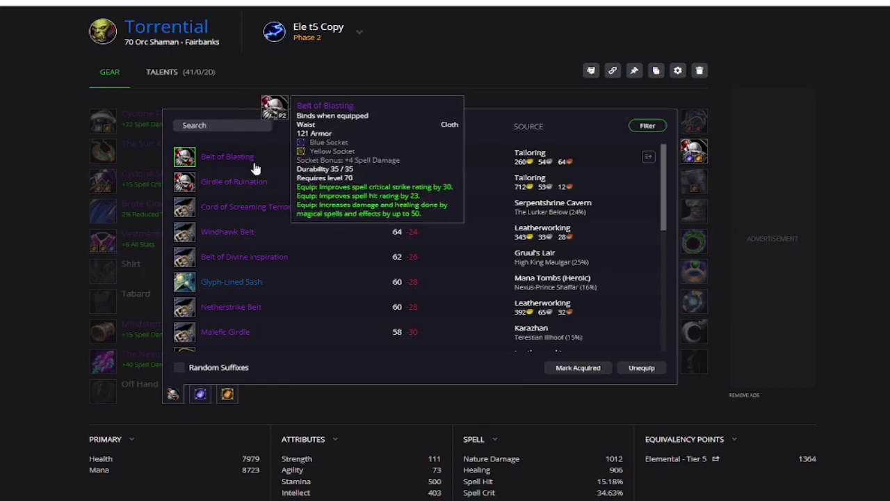
{"action": "mouse_move", "coordinate": [245, 211]}
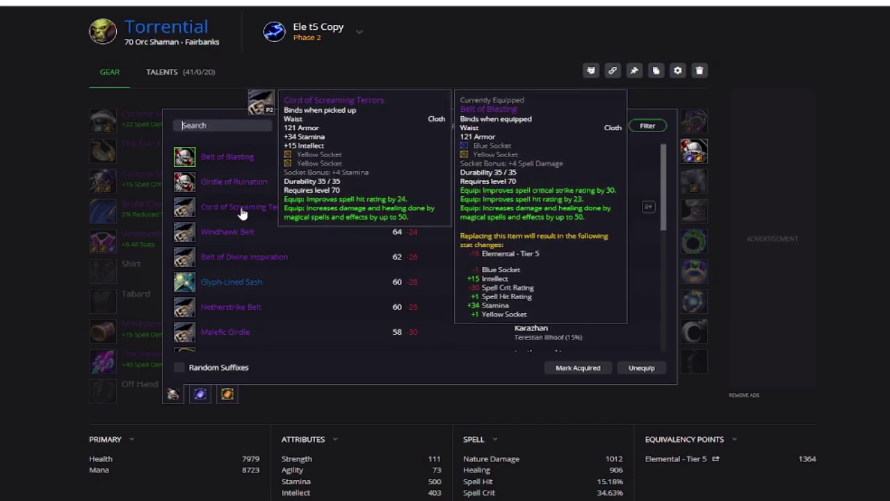
{"action": "mouse_move", "coordinate": [292, 152]}
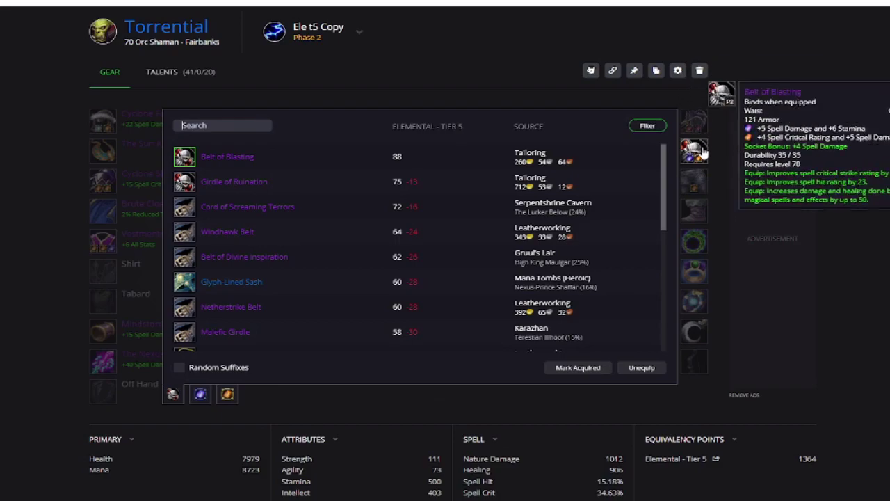
{"action": "mouse_move", "coordinate": [697, 132]}
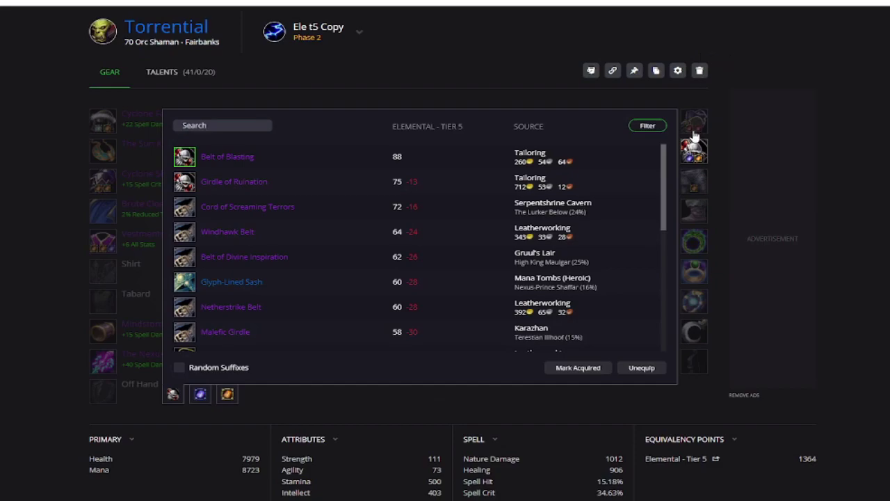
{"action": "mouse_move", "coordinate": [700, 150]}
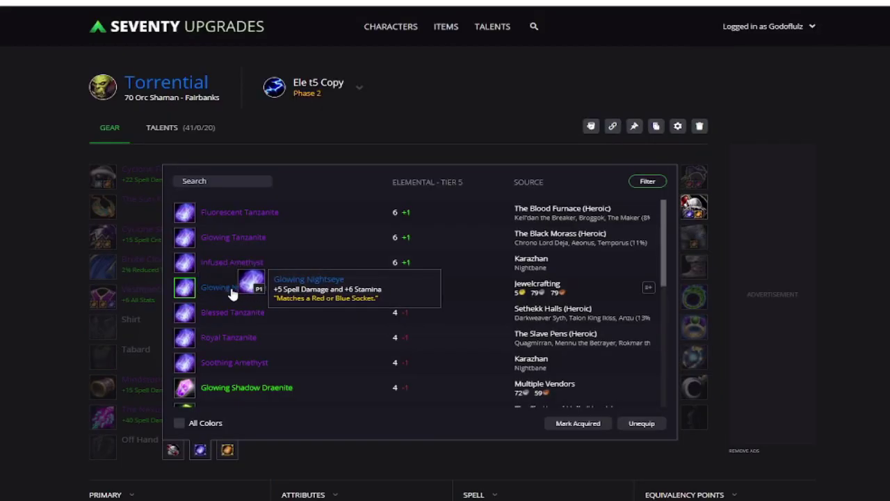
Check the Potent Noble Topaz in Belt of Blasting's yellow socket and keep the belt equipped.
{"action": "left_click", "coordinate": [228, 450]}
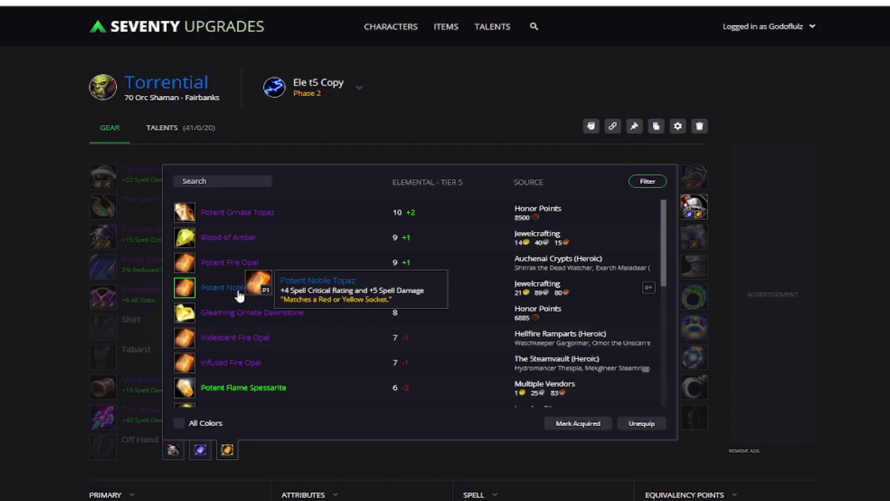
{"action": "left_click", "coordinate": [173, 451]}
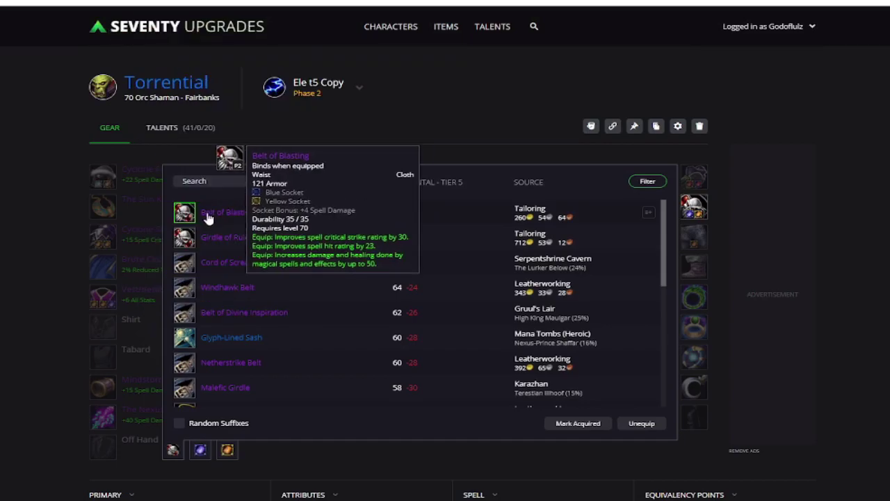
{"action": "left_click", "coordinate": [186, 212]}
{"action": "scroll", "coordinate": [702, 229], "scroll_direction": "down", "scroll_amount": 3}
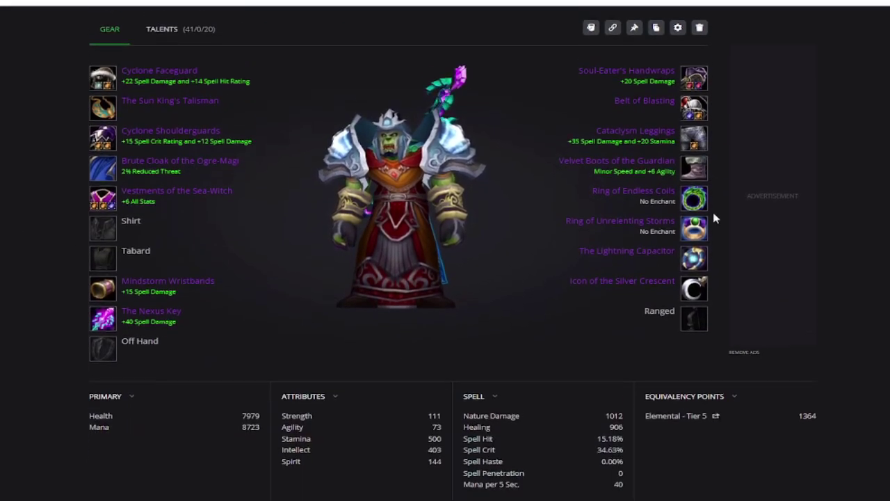
Examine Cataclysm Leggings against the other leg options, including their set bonuses and the Potent Noble Topaz in the yellow socket.
{"action": "left_click", "coordinate": [694, 125]}
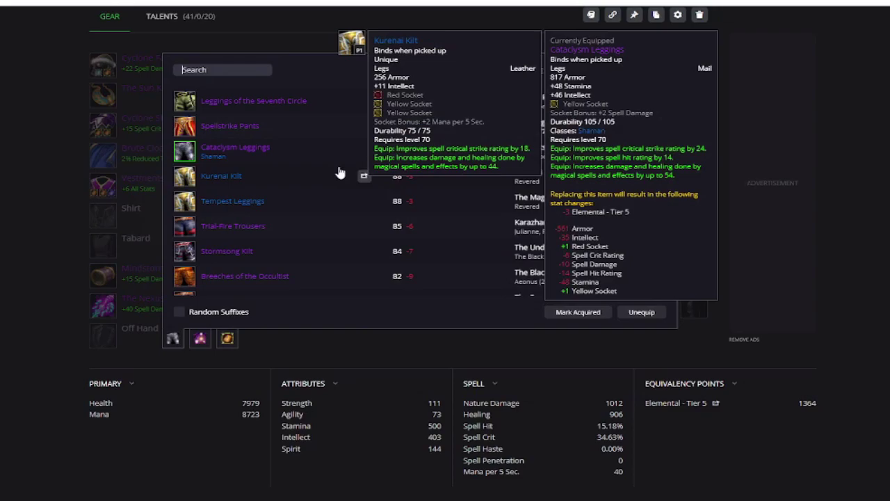
{"action": "scroll", "coordinate": [351, 202], "scroll_direction": "up", "scroll_amount": 2}
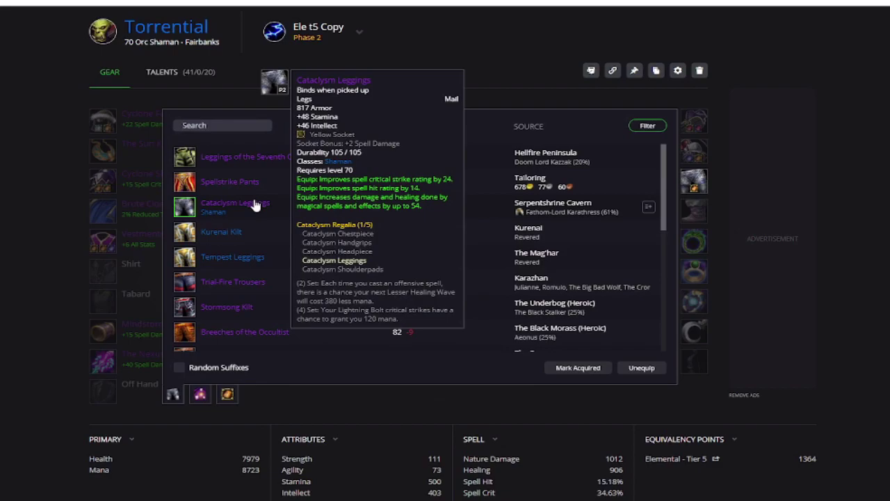
{"action": "left_click", "coordinate": [228, 394]}
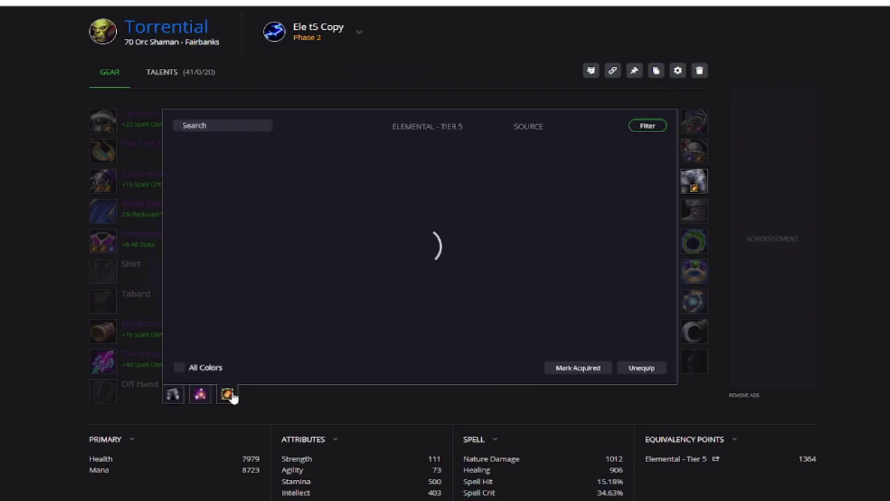
{"action": "left_click", "coordinate": [172, 396]}
{"action": "mouse_move", "coordinate": [227, 203]}
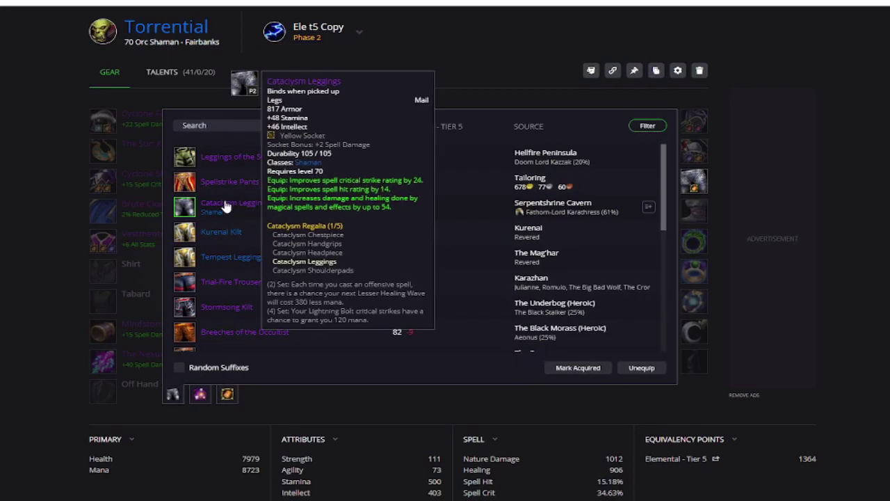
{"action": "left_click", "coordinate": [230, 393]}
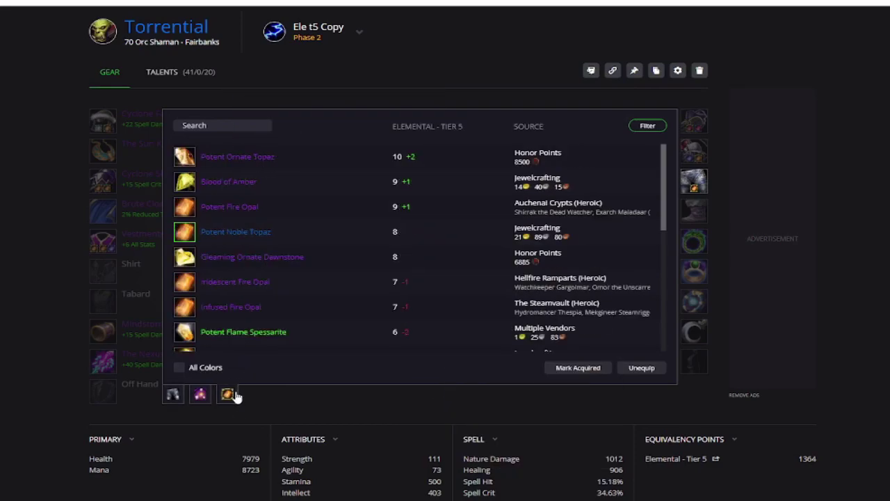
{"action": "mouse_move", "coordinate": [237, 223]}
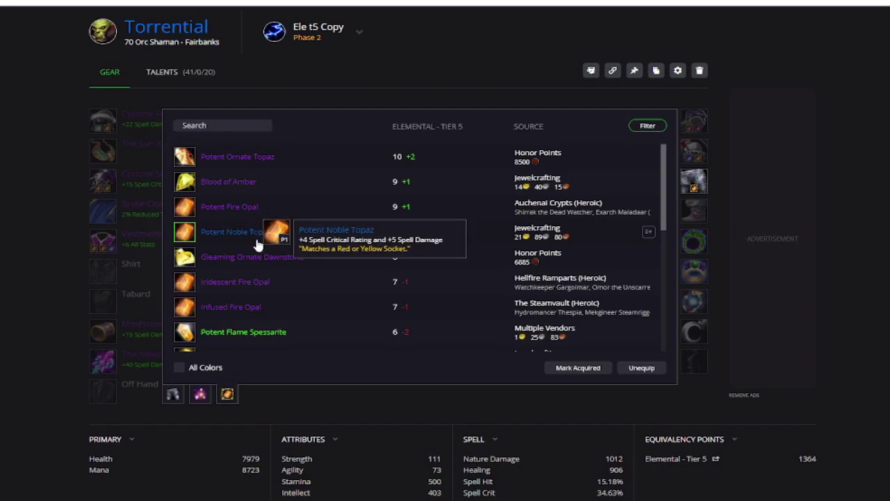
Check the Runic Spellthread enchant on Cataclysm Leggings and examine Velvet Boots of the Guardian among the feet options.
{"action": "left_click", "coordinate": [200, 395]}
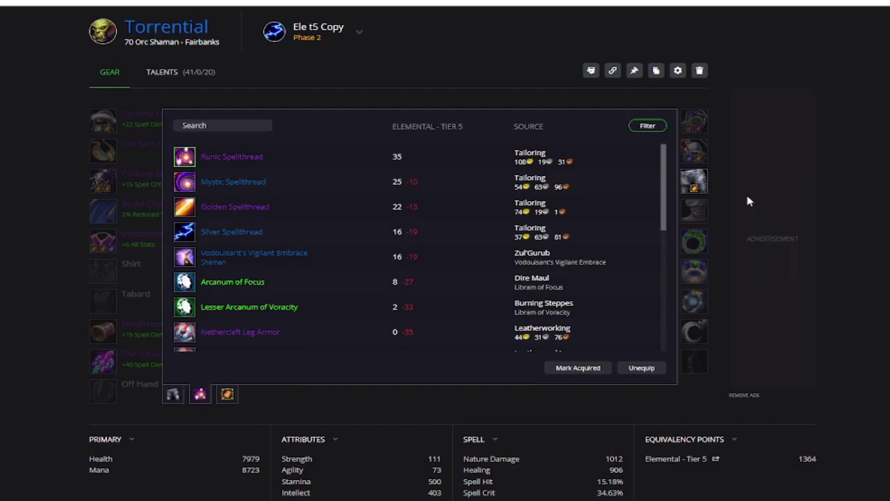
{"action": "left_click", "coordinate": [693, 210]}
{"action": "mouse_move", "coordinate": [232, 154]}
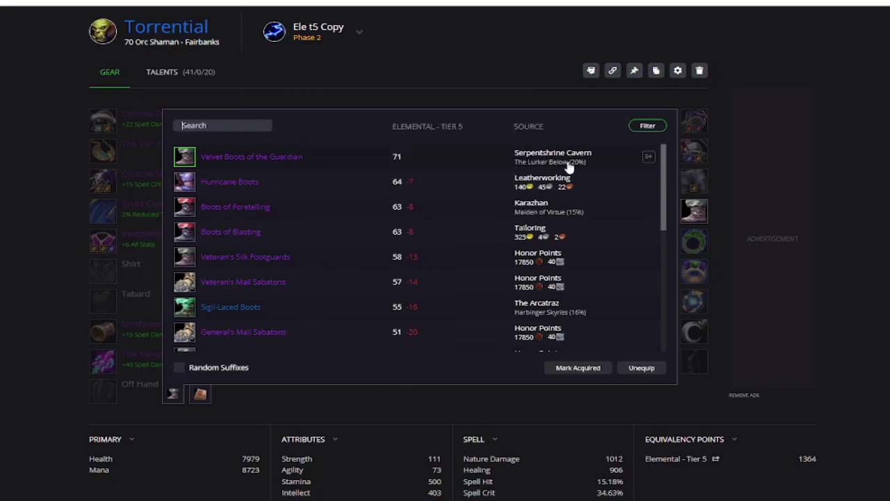
{"action": "mouse_move", "coordinate": [201, 158]}
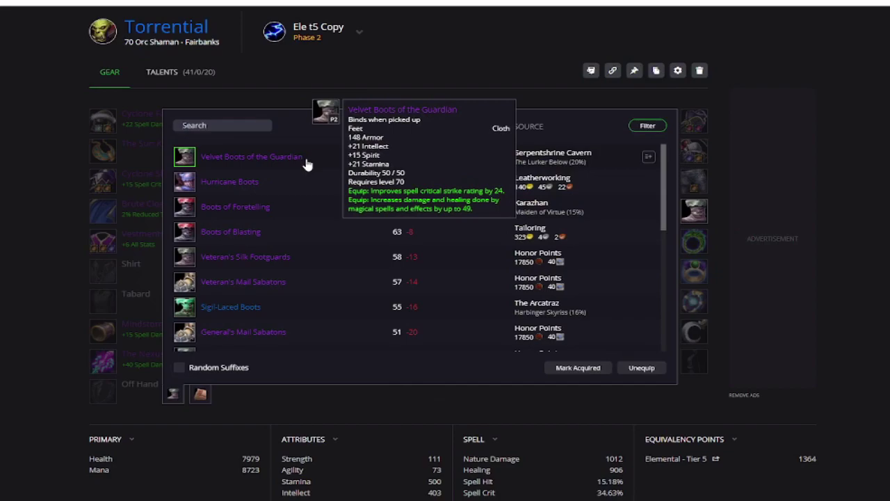
Compare Ring of Endless Coils with the other finger options and examine Ring of Unrelenting Storms, keeping both rings equipped.
{"action": "left_click", "coordinate": [694, 241]}
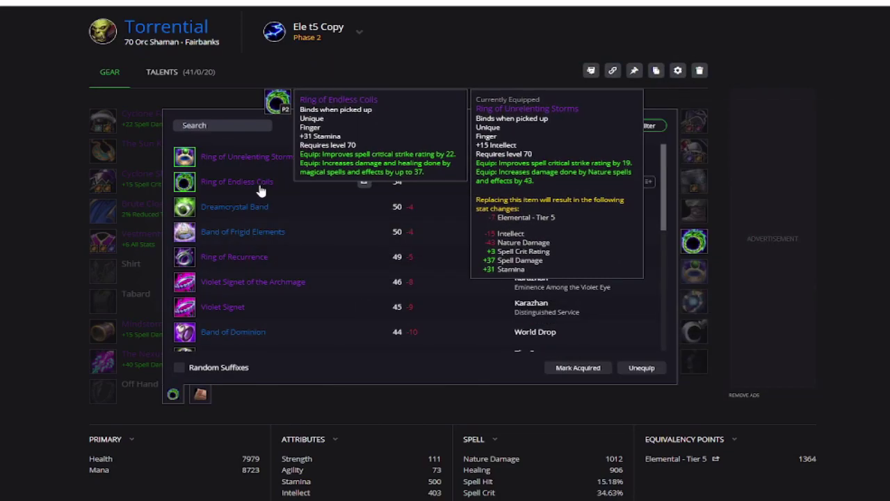
{"action": "left_click", "coordinate": [264, 189]}
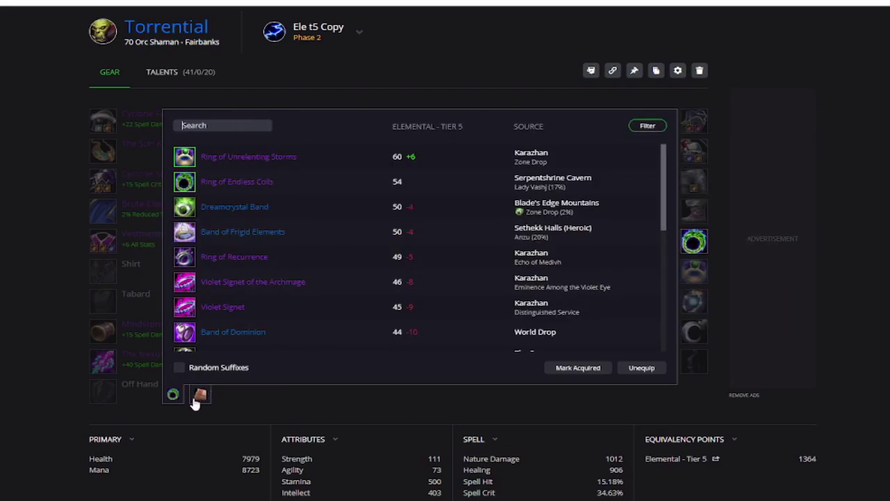
{"action": "left_click", "coordinate": [39, 318]}
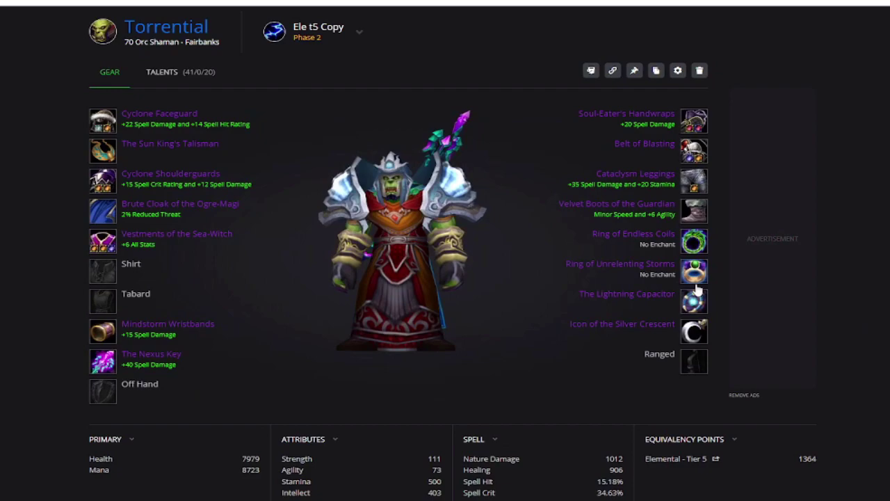
{"action": "mouse_move", "coordinate": [694, 256]}
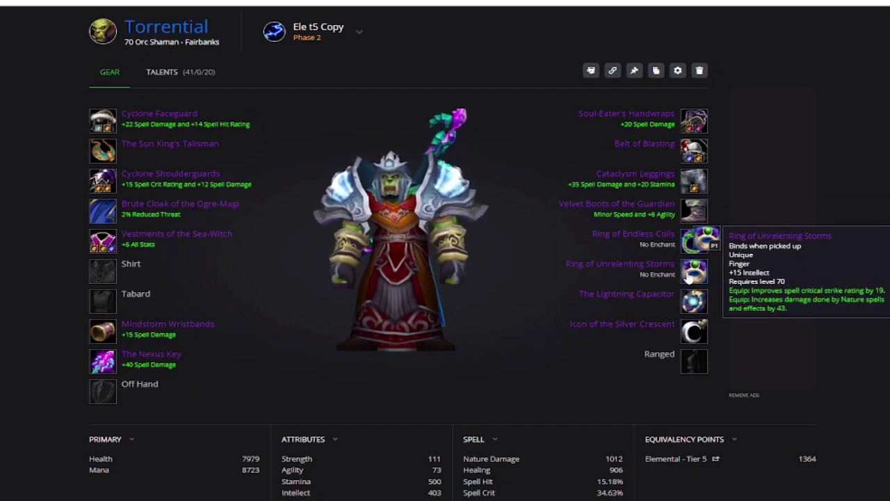
{"action": "mouse_move", "coordinate": [616, 256]}
{"action": "mouse_move", "coordinate": [475, 219]}
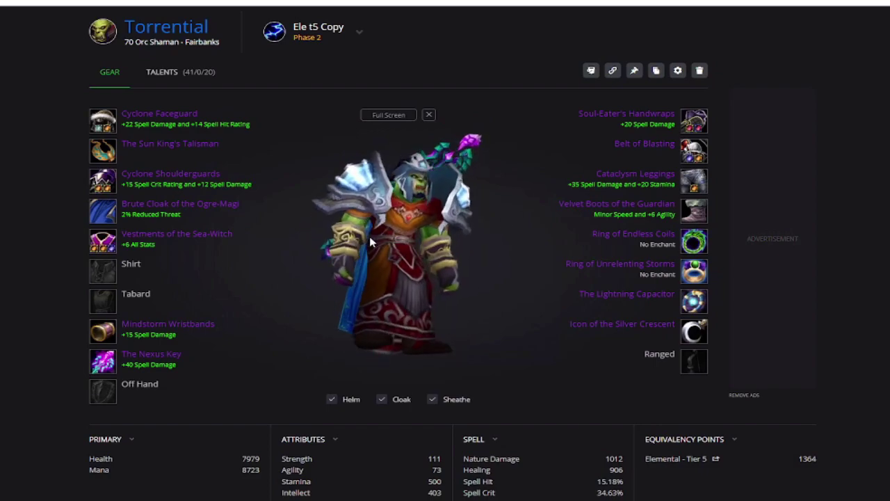
Examine The Lightning Capacitor and Icon of the Silver Crescent, comparing them with Dark Iron Smoking Pipe and the other highest-rated trinkets.
{"action": "mouse_move", "coordinate": [626, 293]}
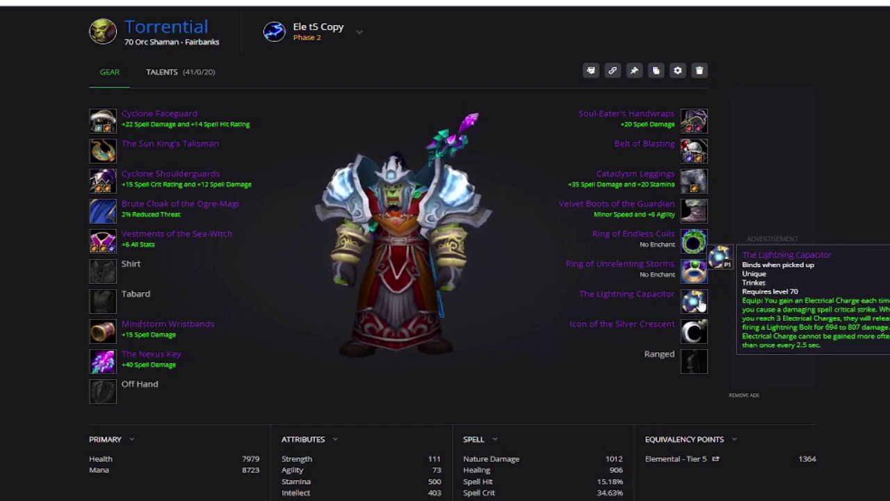
{"action": "mouse_move", "coordinate": [695, 337]}
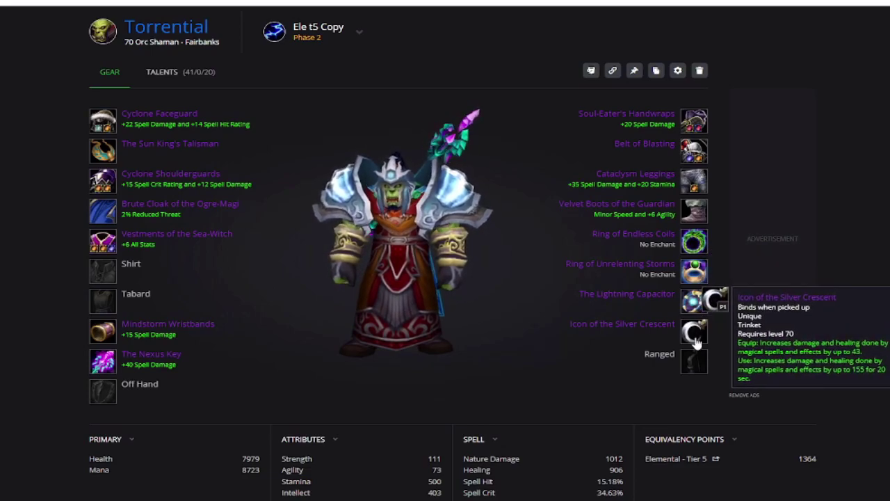
{"action": "left_click", "coordinate": [694, 335]}
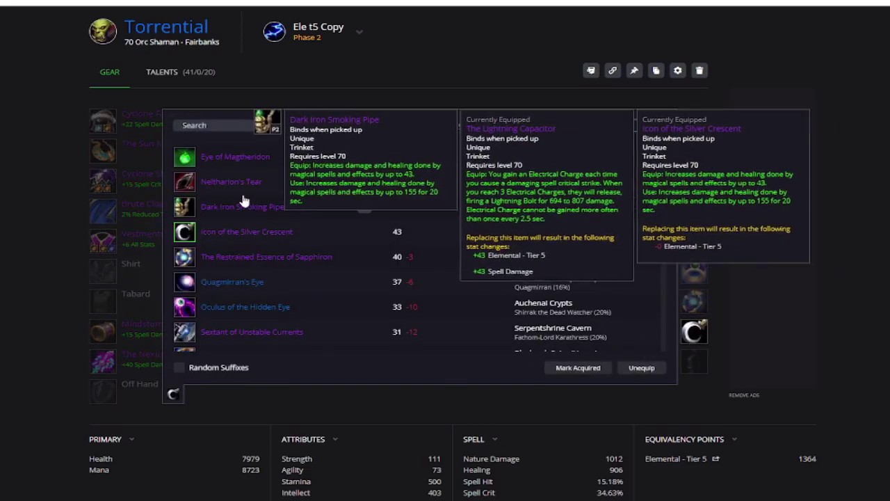
{"action": "scroll", "coordinate": [219, 237], "scroll_direction": "up", "scroll_amount": 1}
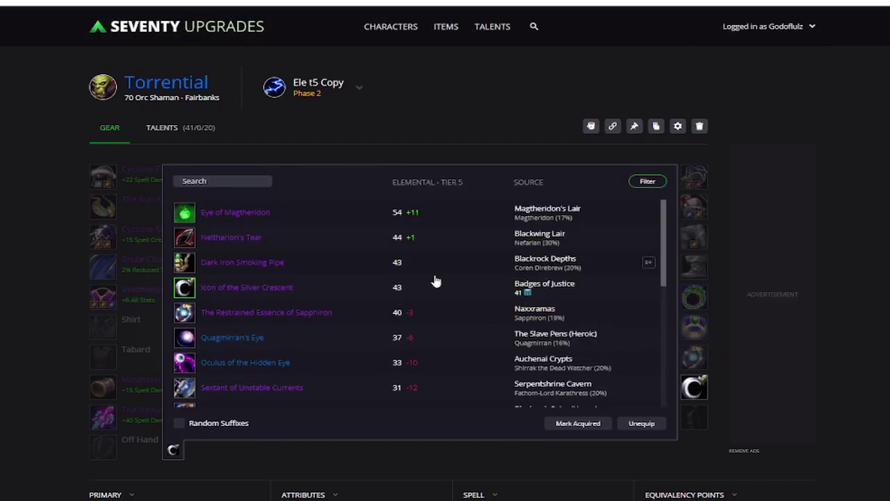
{"action": "mouse_move", "coordinate": [311, 295]}
{"action": "mouse_move", "coordinate": [226, 214]}
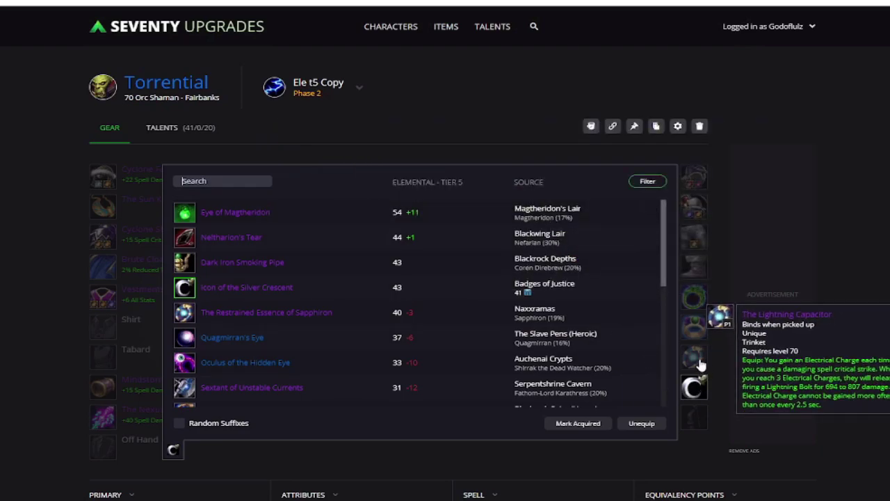
Compare Quagmirran's Eye and Shiffar's Nexus-Horn with the two equipped trinkets, leaving the trinket choices as they are.
{"action": "scroll", "coordinate": [308, 250], "scroll_direction": "down", "scroll_amount": 3}
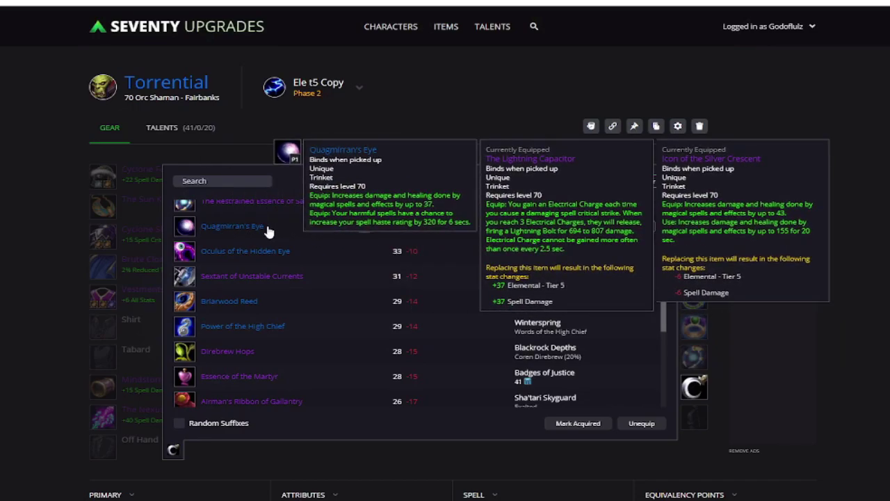
{"action": "scroll", "coordinate": [278, 236], "scroll_direction": "down", "scroll_amount": 8}
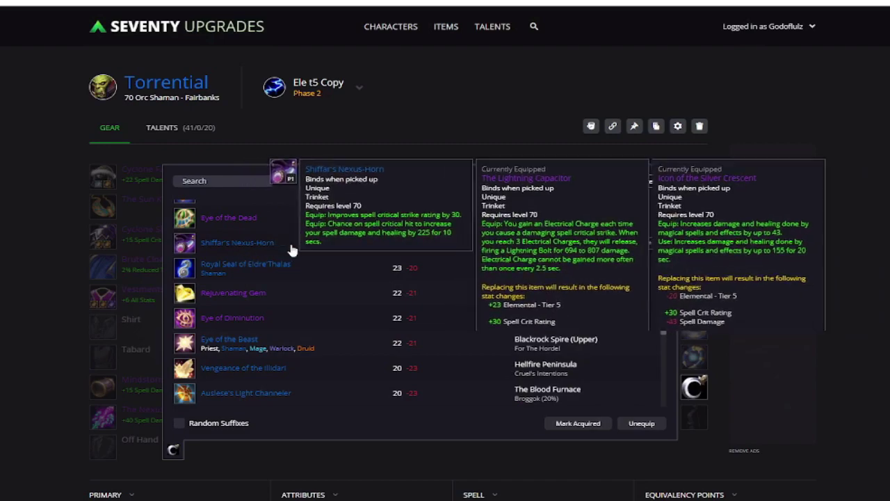
{"action": "scroll", "coordinate": [278, 252], "scroll_direction": "up", "scroll_amount": 5}
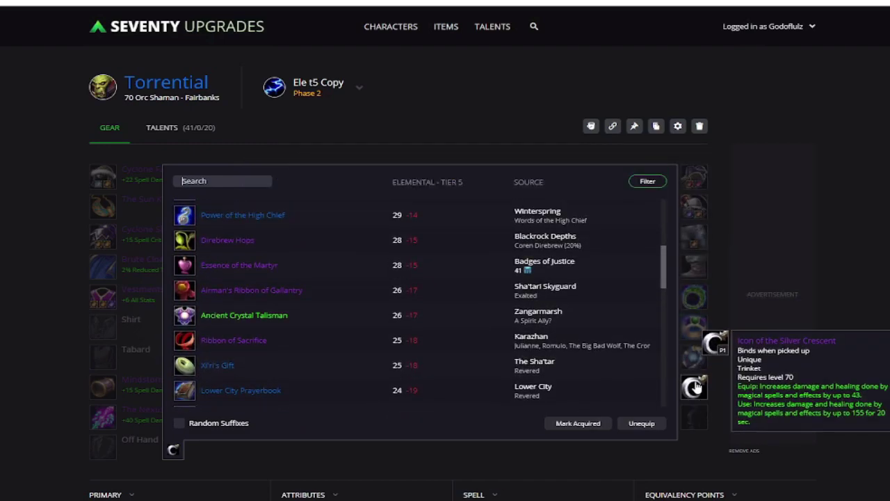
{"action": "scroll", "coordinate": [278, 330], "scroll_direction": "down", "scroll_amount": 5}
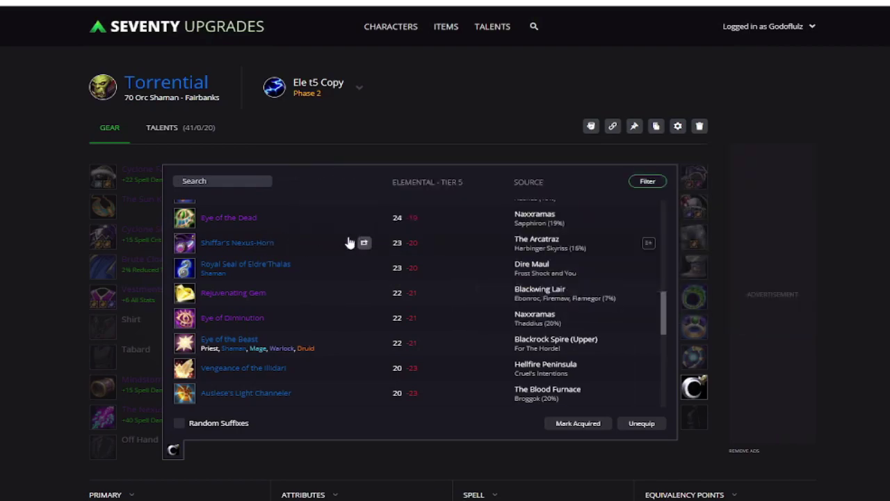
{"action": "mouse_move", "coordinate": [275, 247]}
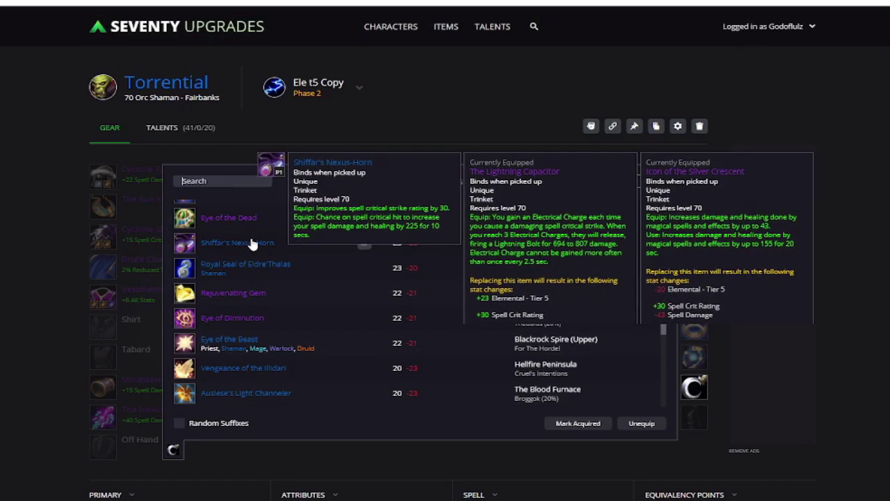
{"action": "scroll", "coordinate": [450, 312], "scroll_direction": "up", "scroll_amount": 10}
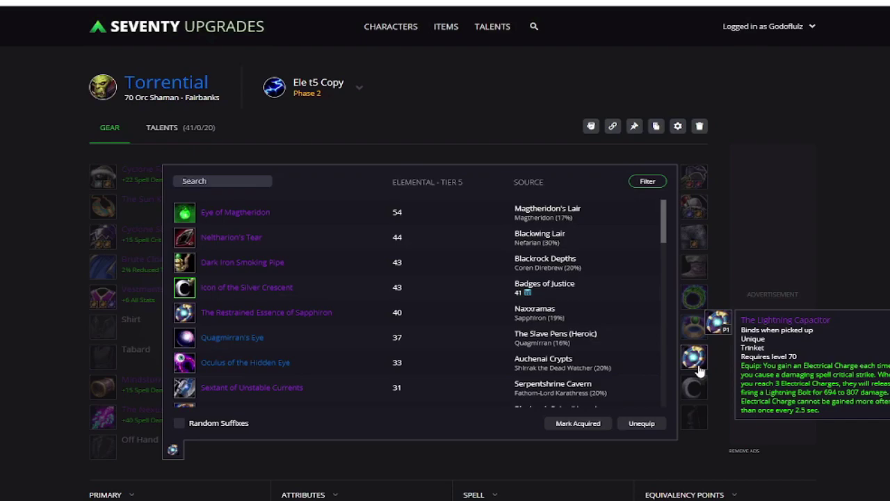
{"action": "left_click", "coordinate": [132, 354]}
Examine the set bonuses of Cyclone Faceguard in Ele t5 Copy and Cataclysm Headpiece in Ele t5.
{"action": "scroll", "coordinate": [587, 379], "scroll_direction": "down", "scroll_amount": 1}
{"action": "scroll", "coordinate": [588, 379], "scroll_direction": "down", "scroll_amount": 2}
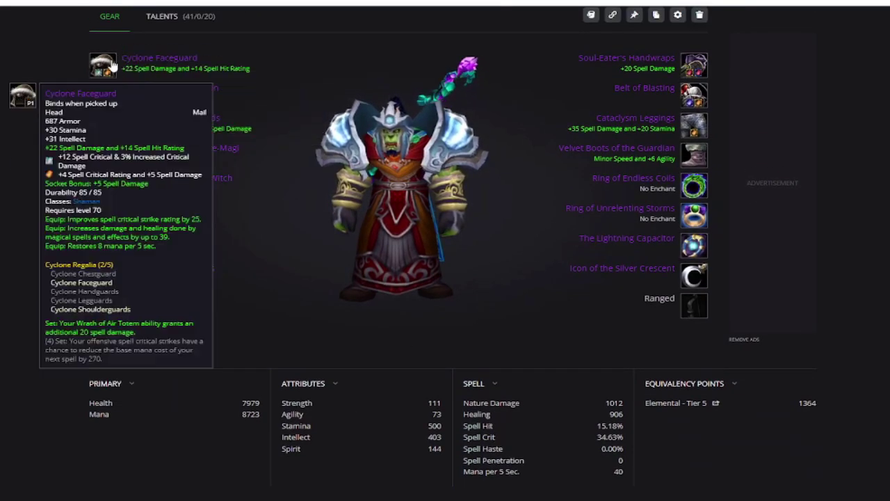
{"action": "mouse_move", "coordinate": [688, 64]}
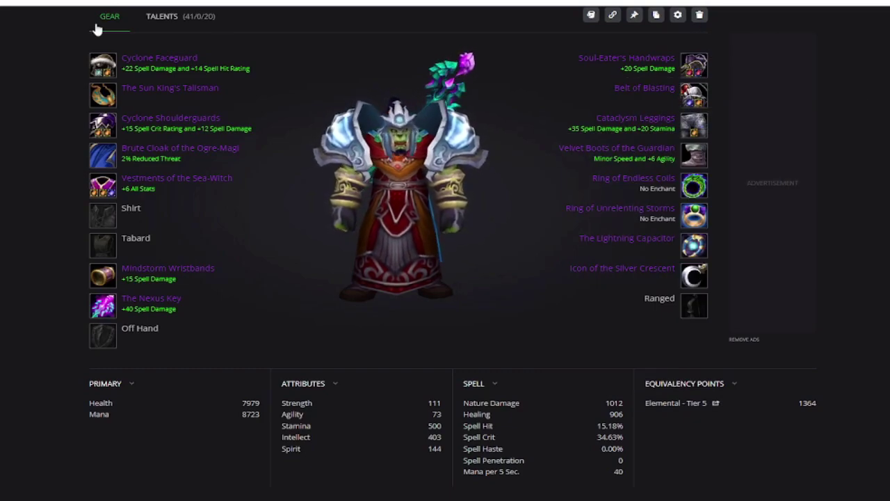
{"action": "scroll", "coordinate": [359, 208], "scroll_direction": "down", "scroll_amount": 1}
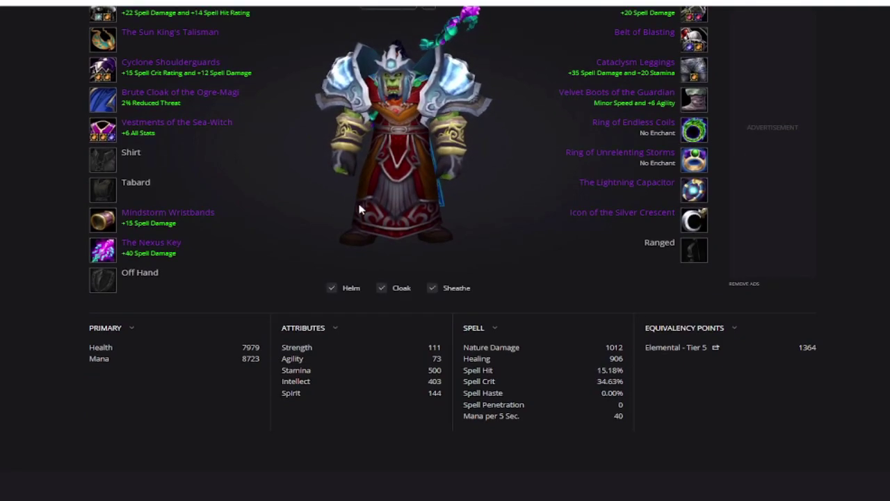
{"action": "scroll", "coordinate": [360, 208], "scroll_direction": "up", "scroll_amount": 3}
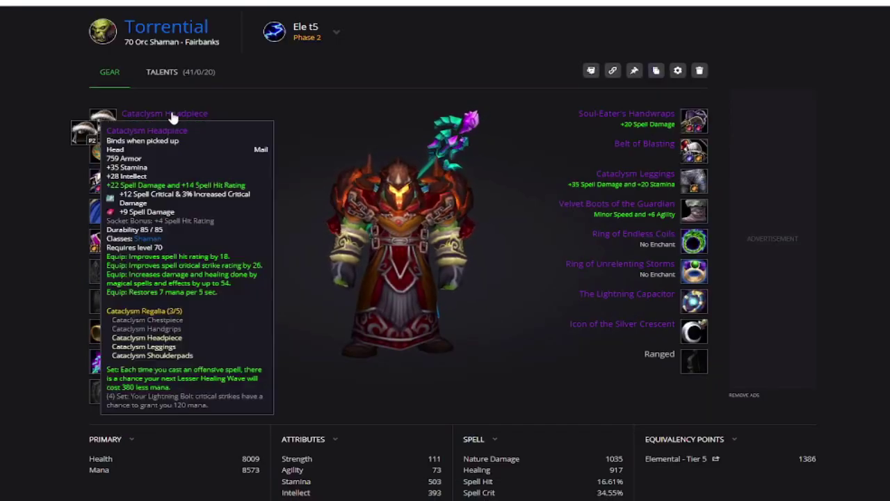
{"action": "mouse_move", "coordinate": [158, 117]}
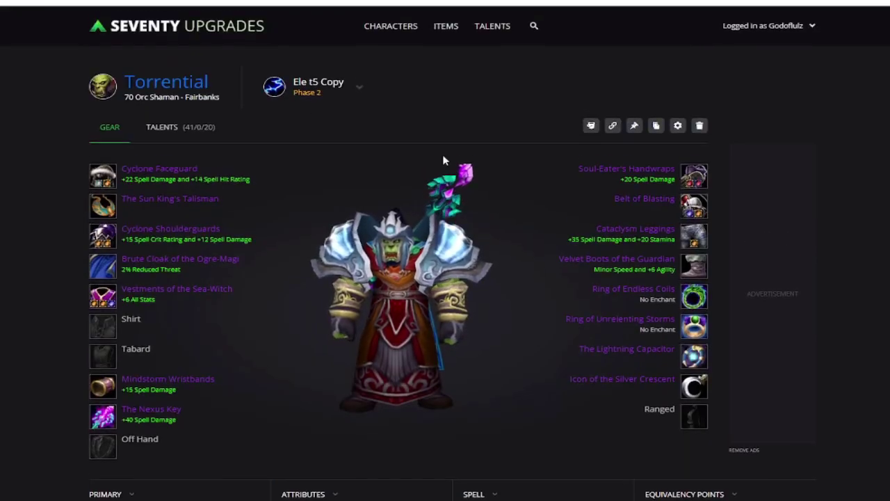
Compare the Nature Damage totals of the Ele t5 Copy and Ele t5 gear sets.
{"action": "scroll", "coordinate": [442, 154], "scroll_direction": "down", "scroll_amount": 3}
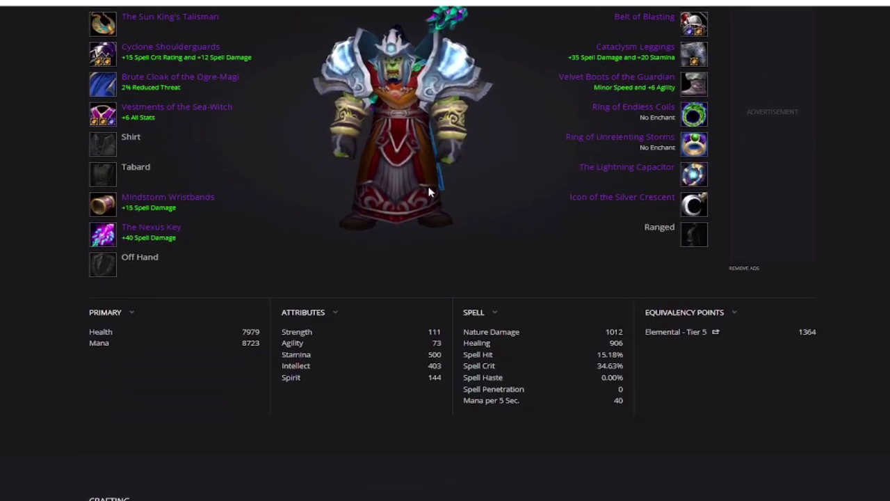
{"action": "scroll", "coordinate": [592, 339], "scroll_direction": "up", "scroll_amount": 1}
{"action": "scroll", "coordinate": [529, 362], "scroll_direction": "down", "scroll_amount": 2}
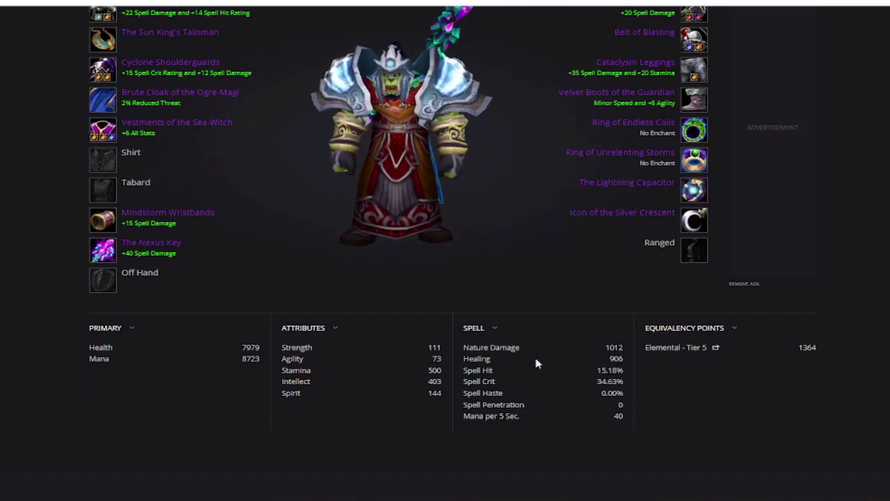
{"action": "left_click_drag", "start_coordinate": [510, 347], "coordinate": [590, 350]}
{"action": "left_click", "coordinate": [622, 351]}
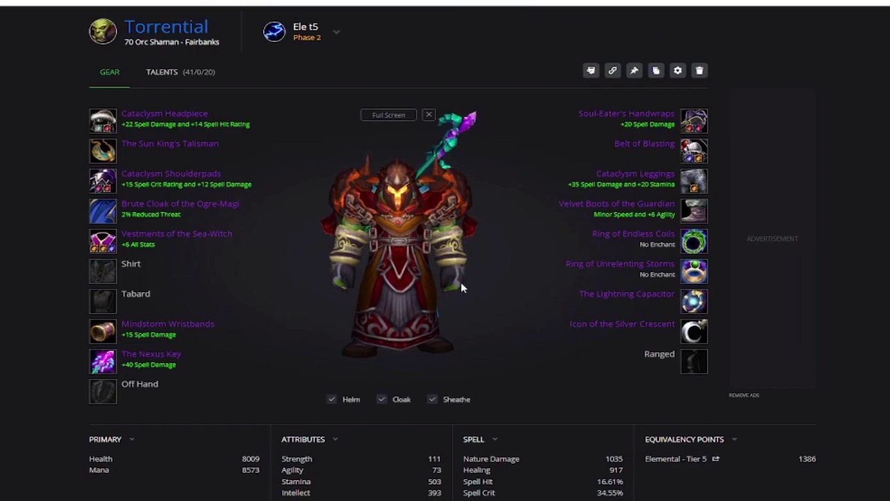
{"action": "scroll", "coordinate": [528, 327], "scroll_direction": "down", "scroll_amount": 2}
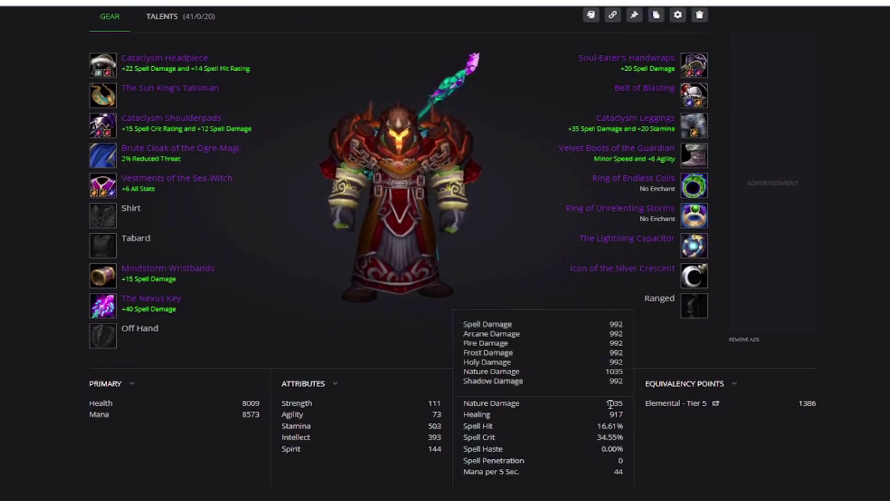
{"action": "left_click_drag", "start_coordinate": [622, 404], "coordinate": [623, 403]}
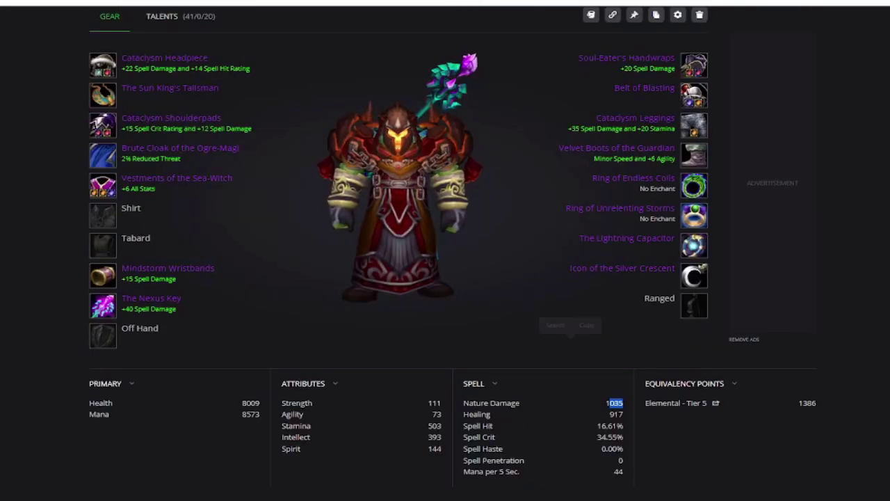
Examine the Cyclone Shoulderguards set bonus in Ele t5 Copy and check that set's Nature Damage against it.
{"action": "scroll", "coordinate": [303, 200], "scroll_direction": "up", "scroll_amount": 2}
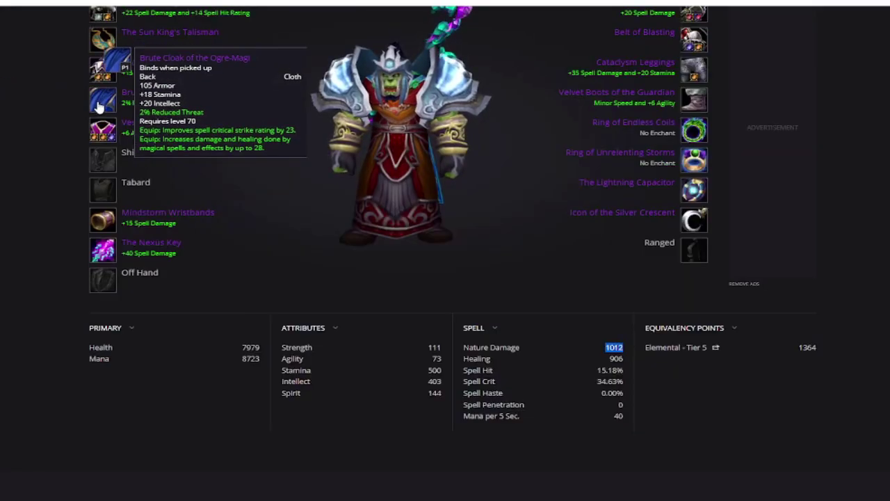
{"action": "scroll", "coordinate": [100, 69], "scroll_direction": "up", "scroll_amount": 1}
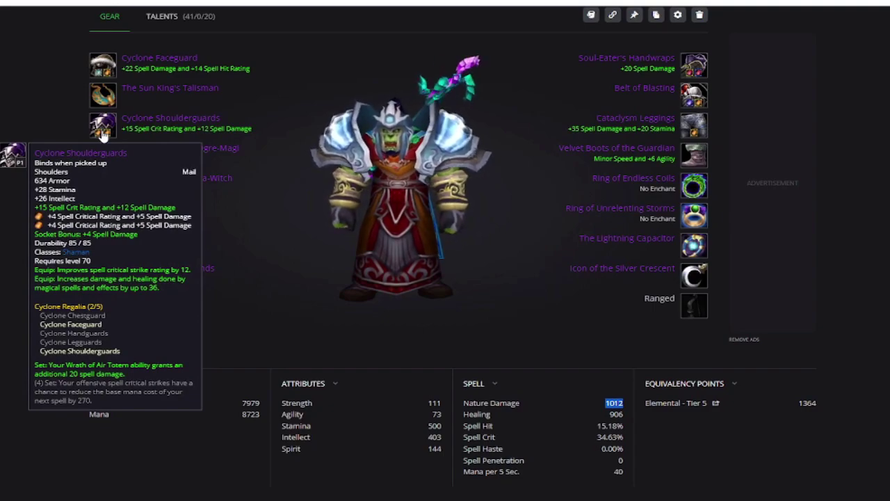
{"action": "left_click", "coordinate": [607, 402]}
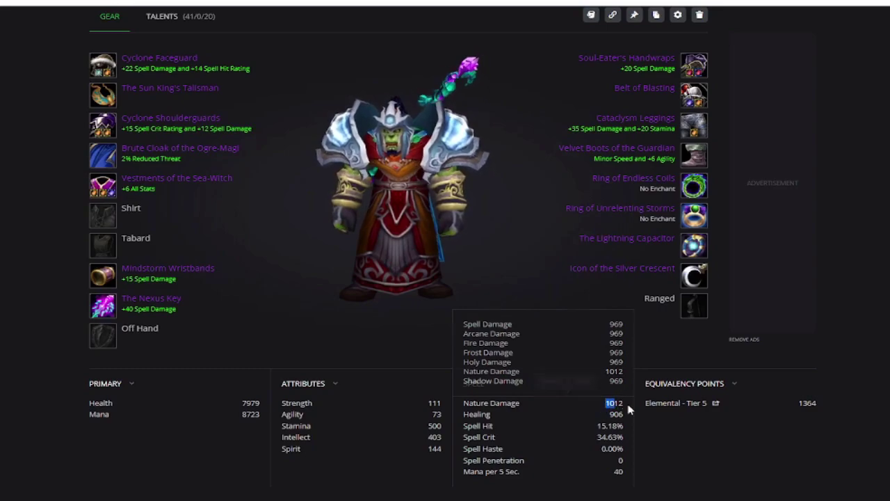
{"action": "left_click", "coordinate": [622, 407]}
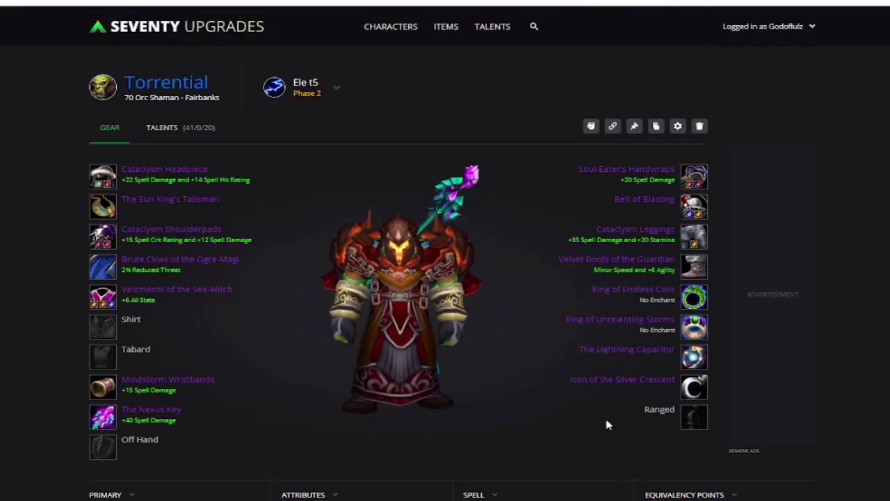
Recheck the Nature Damage of Ele t5 and return to the Ele t5 Copy set.
{"action": "scroll", "coordinate": [606, 425], "scroll_direction": "down", "scroll_amount": 1}
{"action": "double_click", "coordinate": [614, 458]}
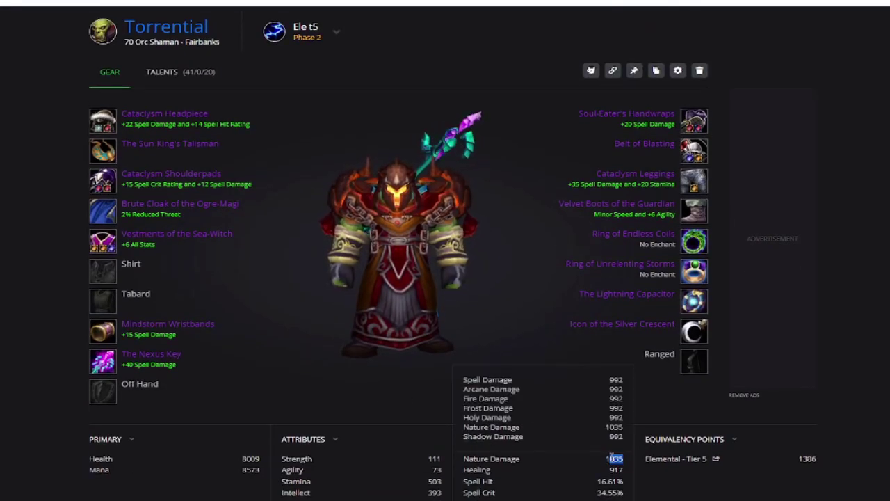
{"action": "left_click", "coordinate": [633, 457]}
{"action": "scroll", "coordinate": [651, 281], "scroll_direction": "down", "scroll_amount": 2}
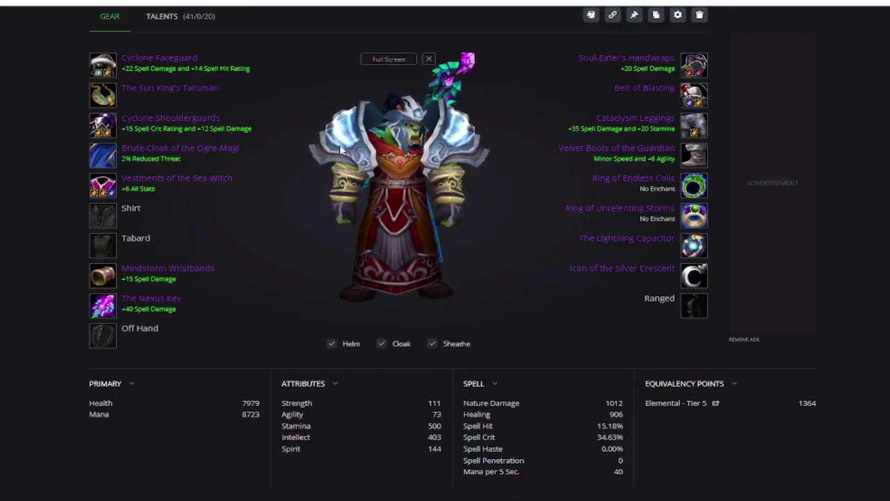
Compare the Spell Crit totals of the Ele t5 Copy and Ele t5 gear sets.
{"action": "scroll", "coordinate": [577, 341], "scroll_direction": "down", "scroll_amount": 3}
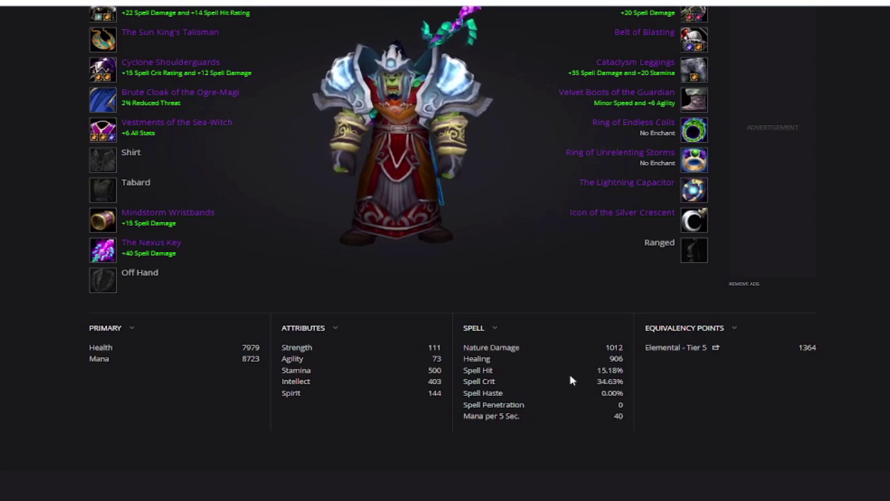
{"action": "mouse_move", "coordinate": [614, 382]}
{"action": "mouse_move", "coordinate": [606, 381]}
{"action": "left_mouse_down"}
{"action": "mouse_move", "coordinate": [625, 382]}
{"action": "mouse_move", "coordinate": [598, 381]}
{"action": "left_mouse_up"}
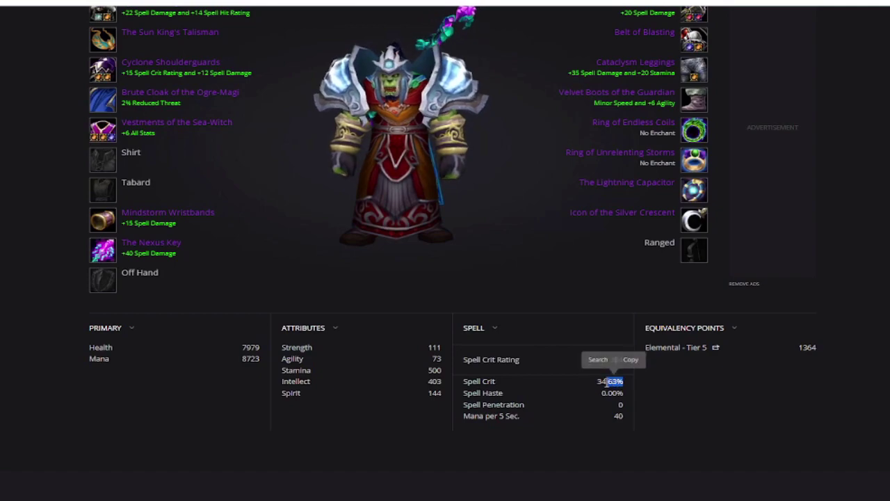
{"action": "left_click", "coordinate": [597, 387]}
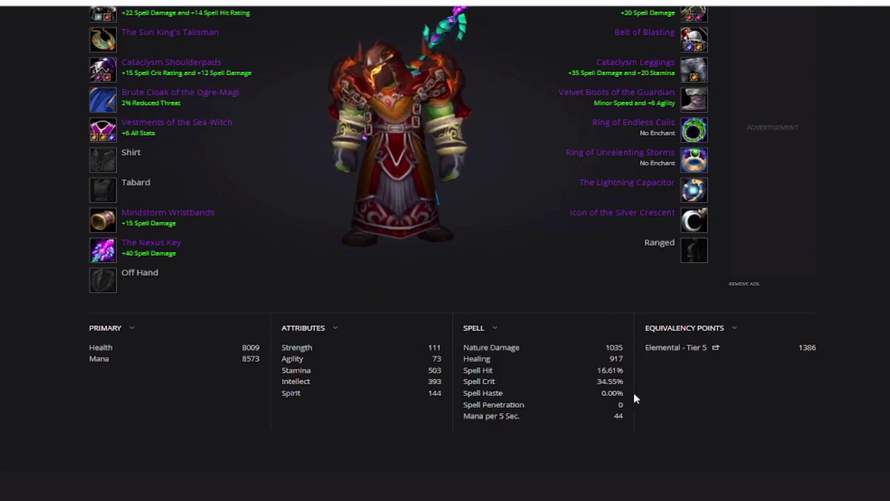
{"action": "left_click_drag", "start_coordinate": [609, 381], "coordinate": [597, 382]}
{"action": "left_click", "coordinate": [420, 318]}
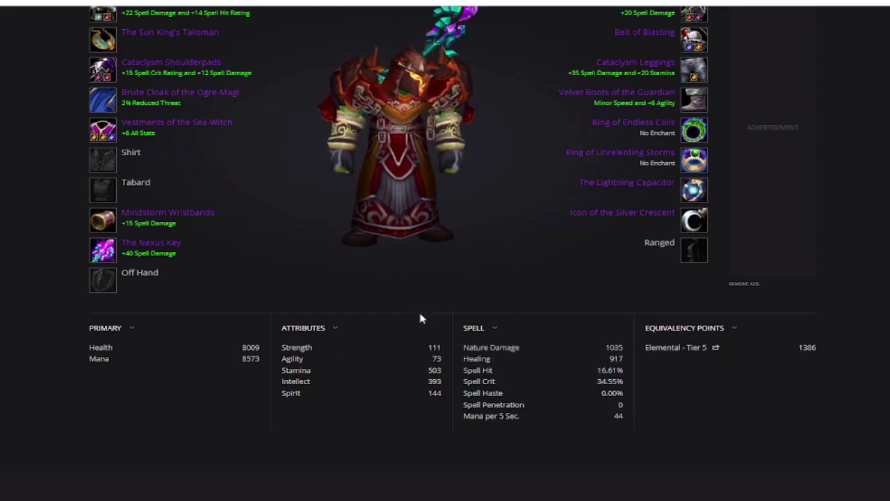
Check the Nature Damage total of Ele t5 and its breakdown by spell school.
{"action": "scroll", "coordinate": [420, 317], "scroll_direction": "up", "scroll_amount": 2}
{"action": "scroll", "coordinate": [366, 369], "scroll_direction": "down", "scroll_amount": 2}
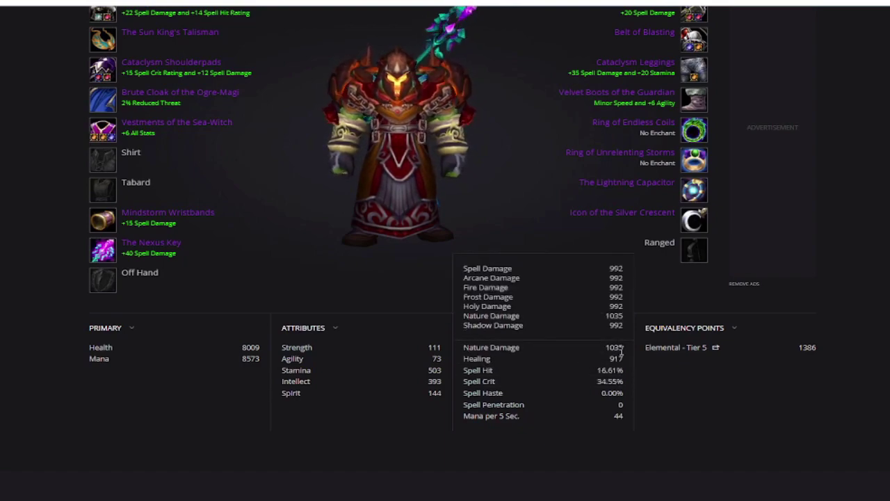
{"action": "left_click_drag", "start_coordinate": [619, 347], "coordinate": [604, 347]}
{"action": "left_click", "coordinate": [628, 358]}
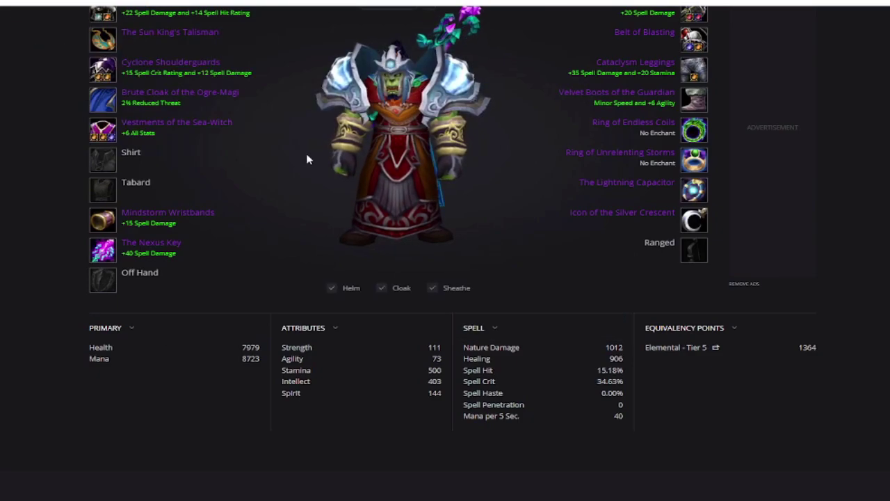
Review the equipped gear of Ele t5 Copy, including The Sun King's Talisman, and return to Ele t5.
{"action": "scroll", "coordinate": [591, 445], "scroll_direction": "up", "scroll_amount": 2}
{"action": "scroll", "coordinate": [334, 189], "scroll_direction": "down", "scroll_amount": 2}
{"action": "scroll", "coordinate": [435, 110], "scroll_direction": "up", "scroll_amount": 2}
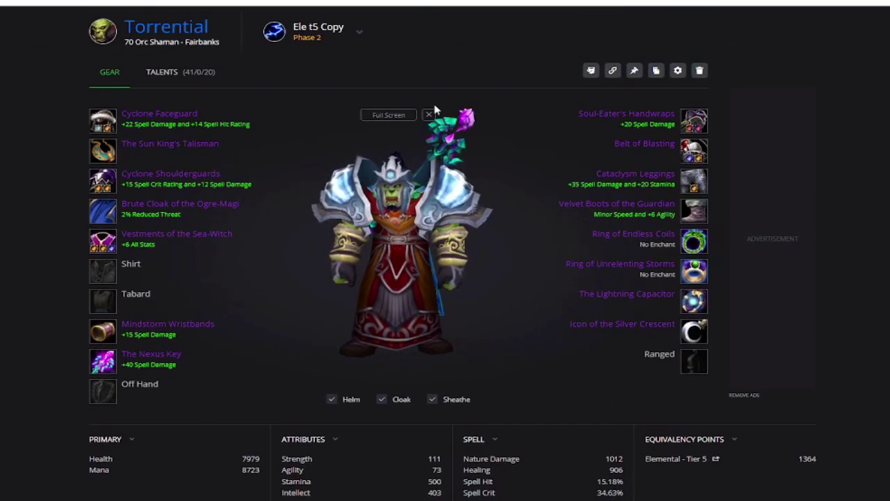
{"action": "mouse_move", "coordinate": [166, 130]}
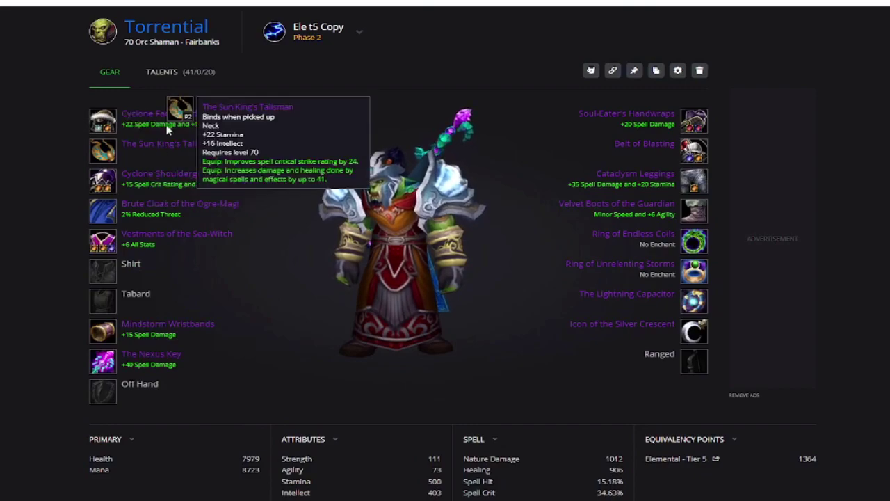
{"action": "mouse_move", "coordinate": [486, 265]}
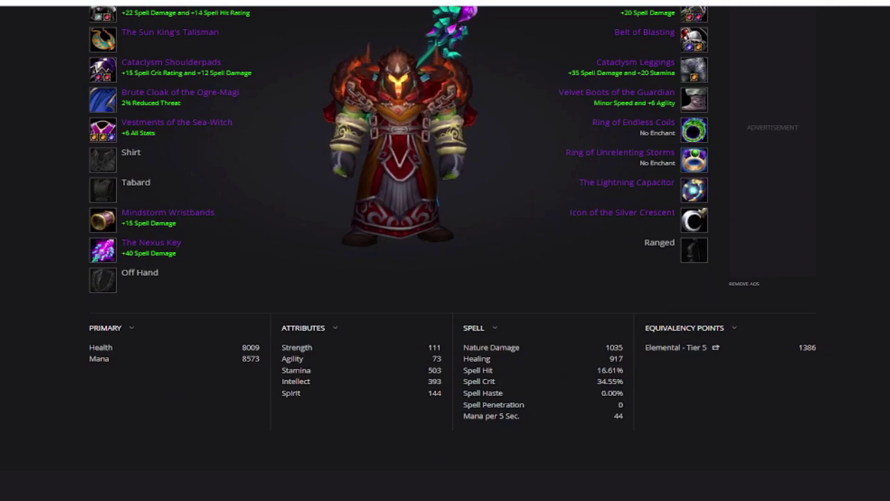
Review the equipped items of the Ele t5 set and switch back to Ele t5 Copy.
{"action": "scroll", "coordinate": [513, 260], "scroll_direction": "up", "scroll_amount": 2}
{"action": "scroll", "coordinate": [314, 329], "scroll_direction": "up", "scroll_amount": 1}
{"action": "scroll", "coordinate": [433, 264], "scroll_direction": "down", "scroll_amount": 1}
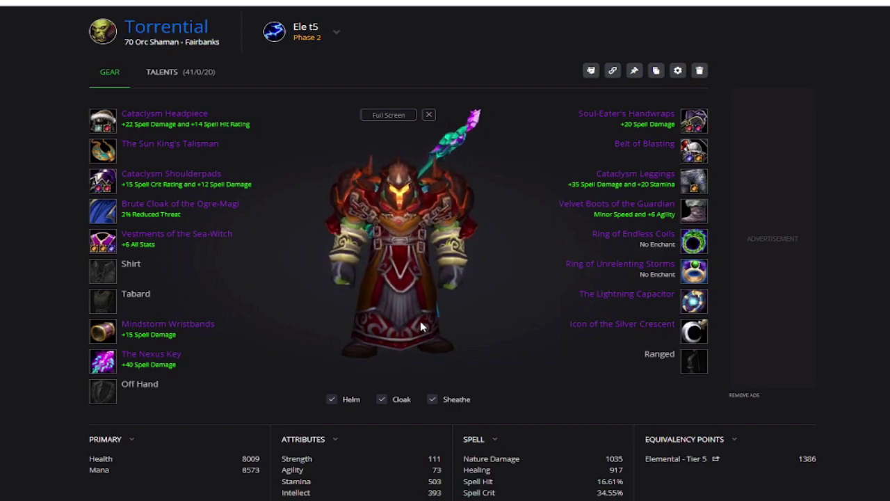
{"action": "left_click_drag", "start_coordinate": [420, 321], "coordinate": [299, 160]}
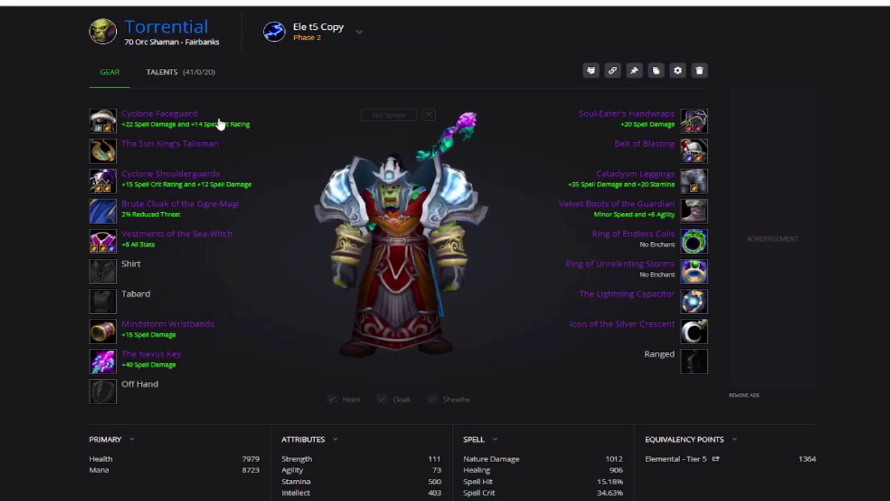
Check the head enchant in Ele t5 Copy, and Cataclysm Headpiece and the spell totals in Ele t5.
{"action": "mouse_move", "coordinate": [150, 179]}
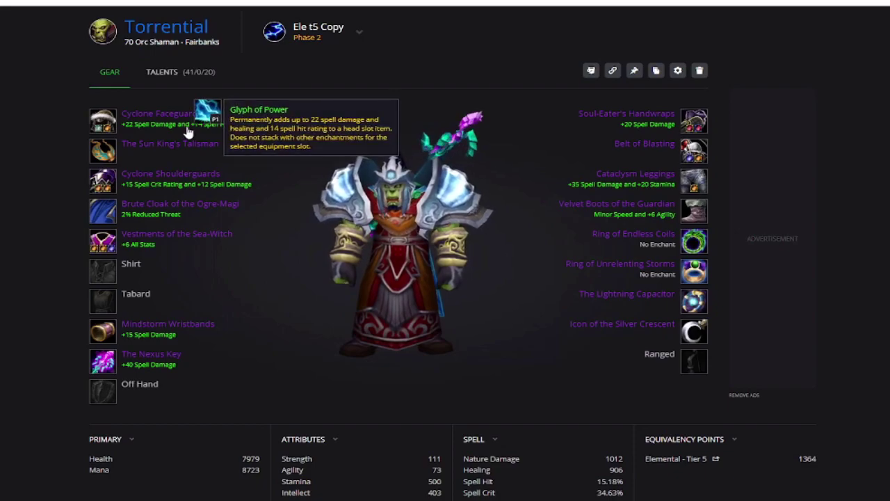
{"action": "mouse_move", "coordinate": [192, 122]}
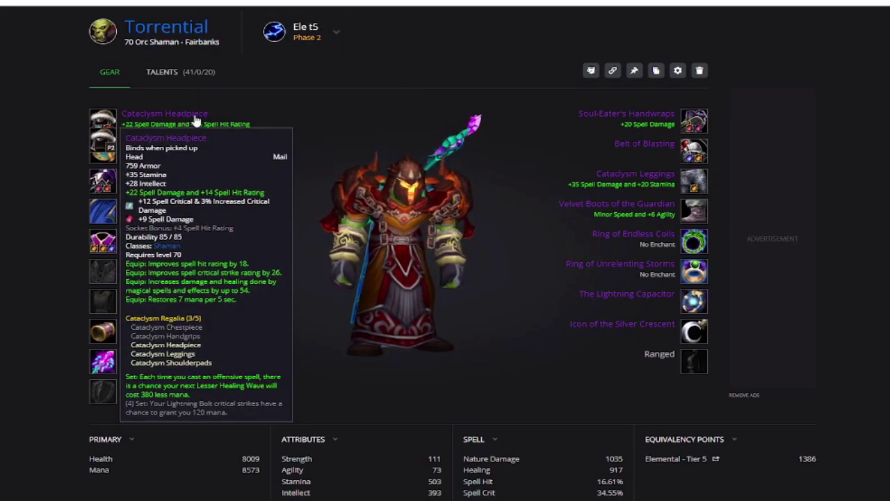
{"action": "mouse_move", "coordinate": [208, 183]}
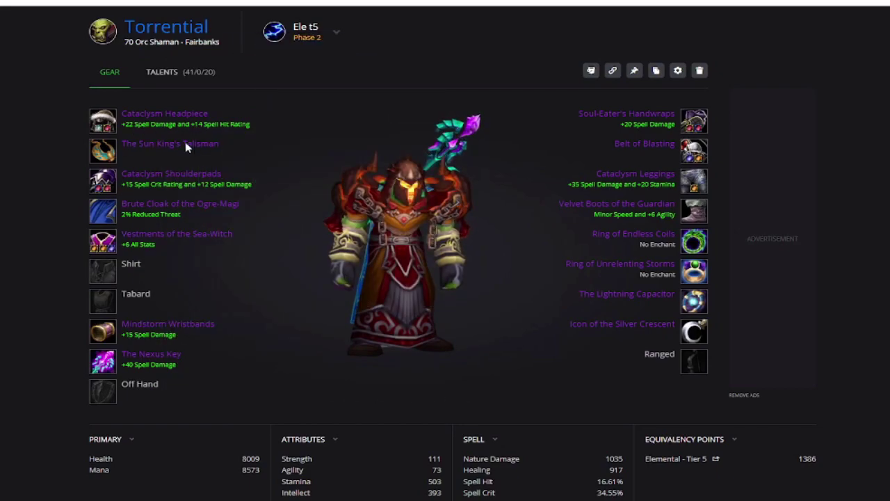
{"action": "scroll", "coordinate": [545, 252], "scroll_direction": "down", "scroll_amount": 3}
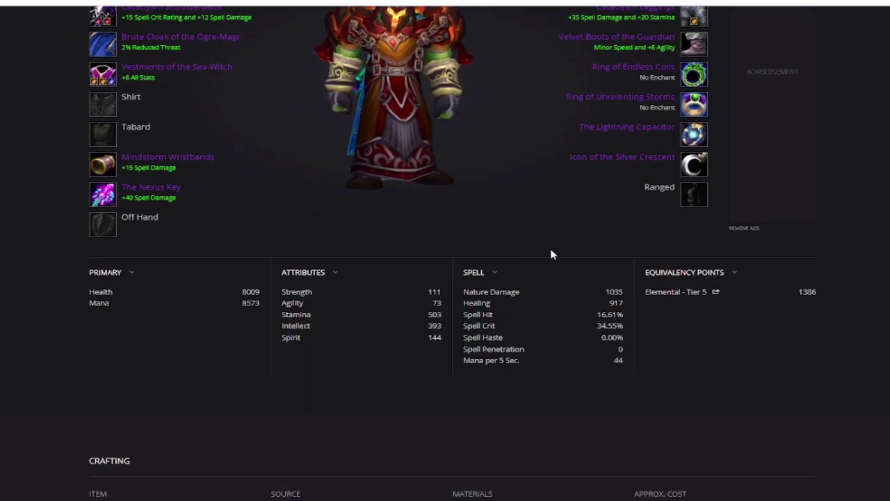
{"action": "scroll", "coordinate": [527, 252], "scroll_direction": "up", "scroll_amount": 1}
Switch to the character's loot page and examine the priorities and the items in Wishlist 1.
{"action": "scroll", "coordinate": [529, 257], "scroll_direction": "down", "scroll_amount": 3}
{"action": "scroll", "coordinate": [528, 257], "scroll_direction": "up", "scroll_amount": 3}
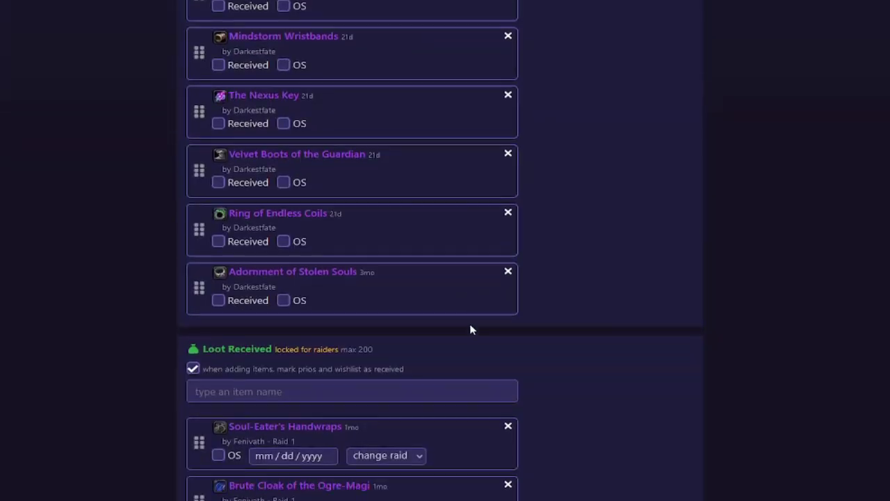
{"action": "scroll", "coordinate": [469, 323], "scroll_direction": "down", "scroll_amount": 1}
{"action": "scroll", "coordinate": [388, 312], "scroll_direction": "up", "scroll_amount": 5}
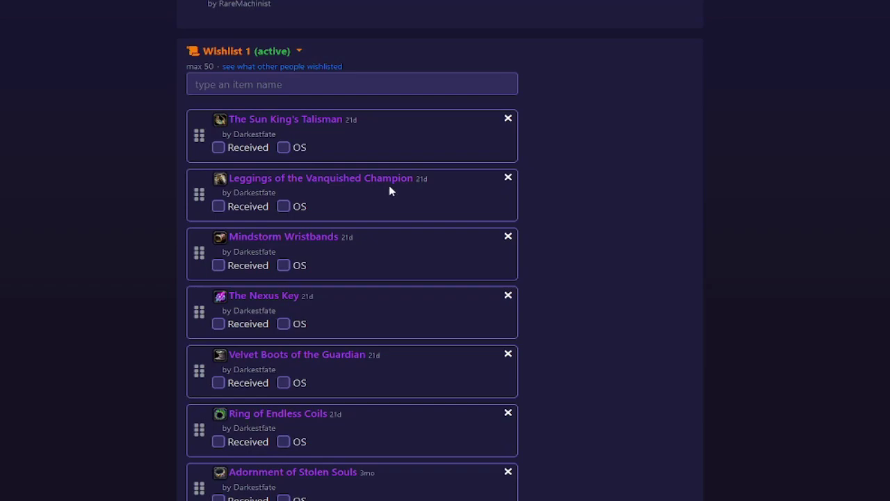
{"action": "scroll", "coordinate": [382, 163], "scroll_direction": "up", "scroll_amount": 2}
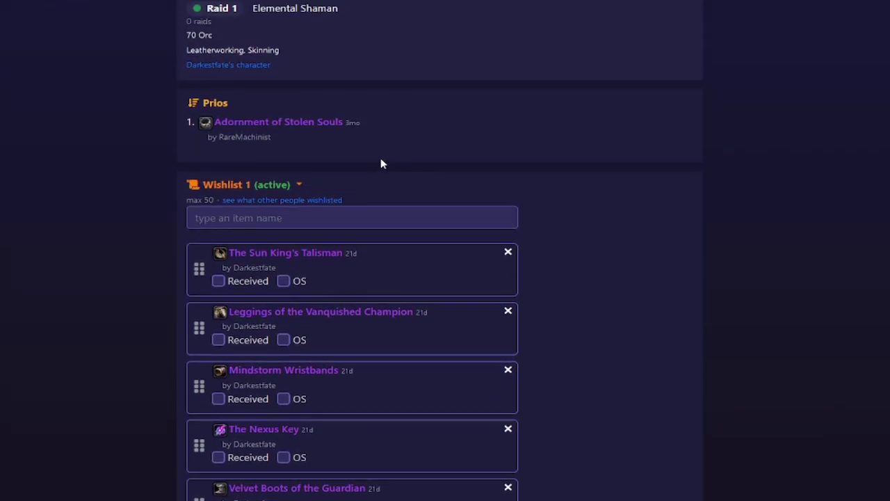
{"action": "scroll", "coordinate": [324, 244], "scroll_direction": "down", "scroll_amount": 2}
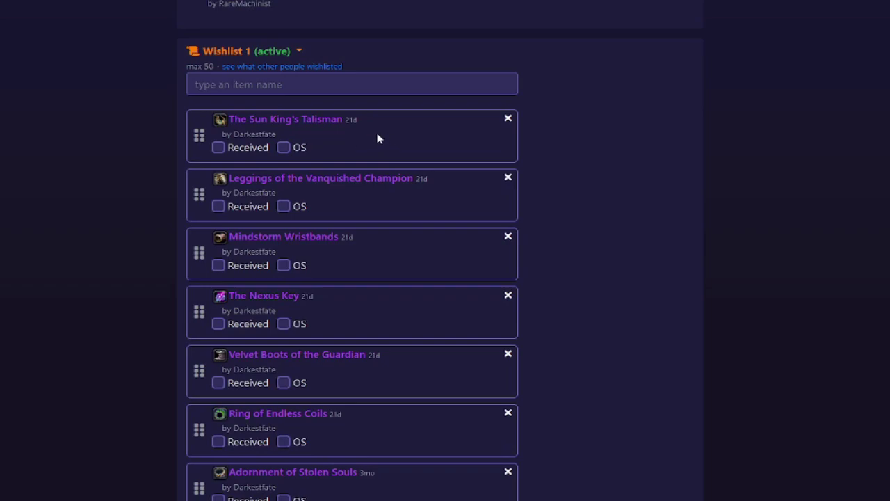
{"action": "scroll", "coordinate": [364, 127], "scroll_direction": "up", "scroll_amount": 1}
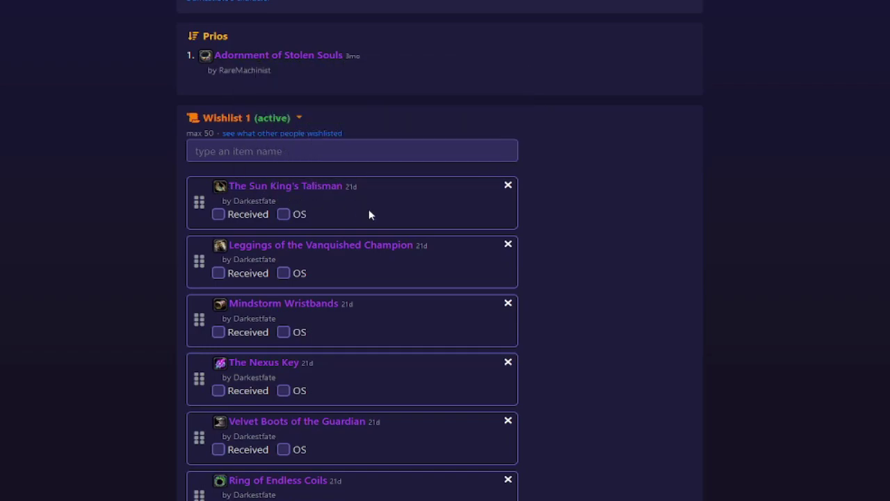
Compare the stats of The Sun King's Talisman and Adornment of Stolen Souls in Wishlist 1.
{"action": "mouse_move", "coordinate": [324, 187]}
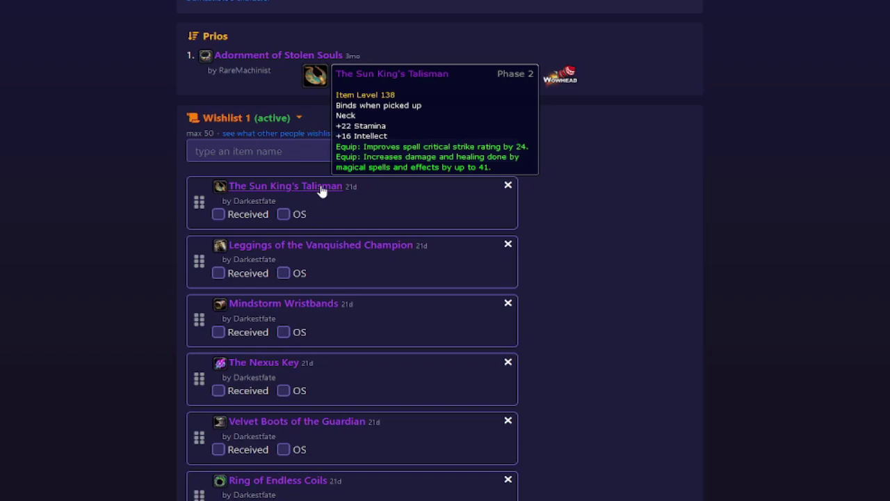
{"action": "scroll", "coordinate": [322, 191], "scroll_direction": "down", "scroll_amount": 2}
{"action": "mouse_move", "coordinate": [352, 408]}
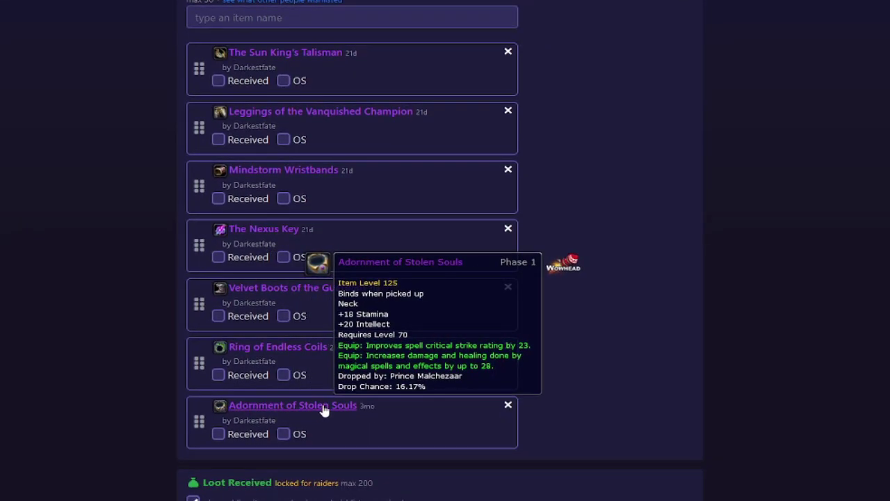
{"action": "scroll", "coordinate": [402, 306], "scroll_direction": "up", "scroll_amount": 4}
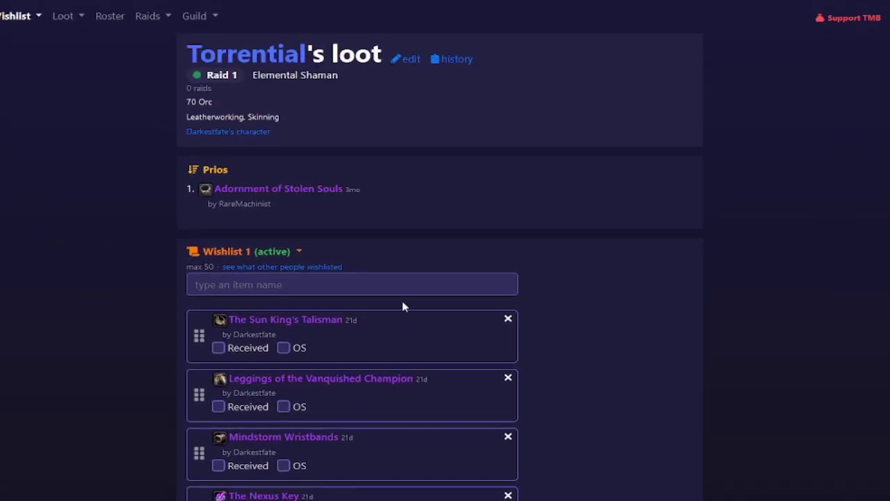
{"action": "mouse_move", "coordinate": [333, 322]}
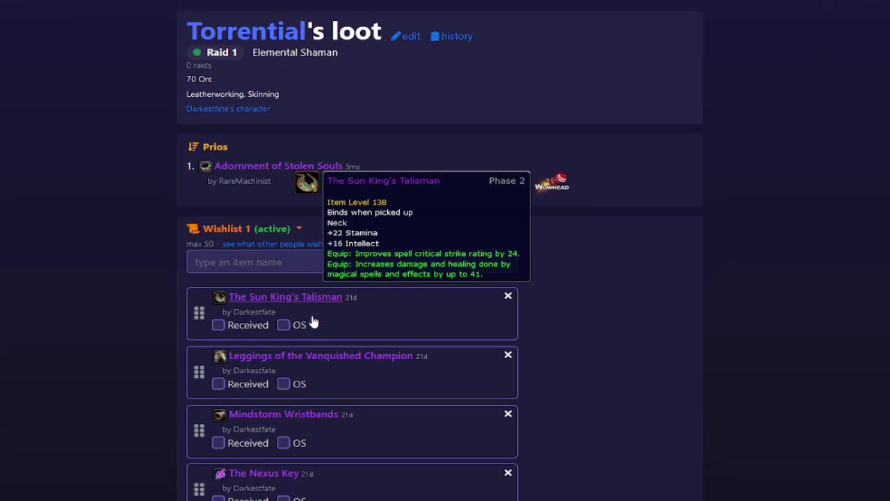
Examine the details of The Sun King's Talisman and Leggings of the Vanquished Champion in Wishlist 1.
{"action": "scroll", "coordinate": [294, 319], "scroll_direction": "down", "scroll_amount": 2}
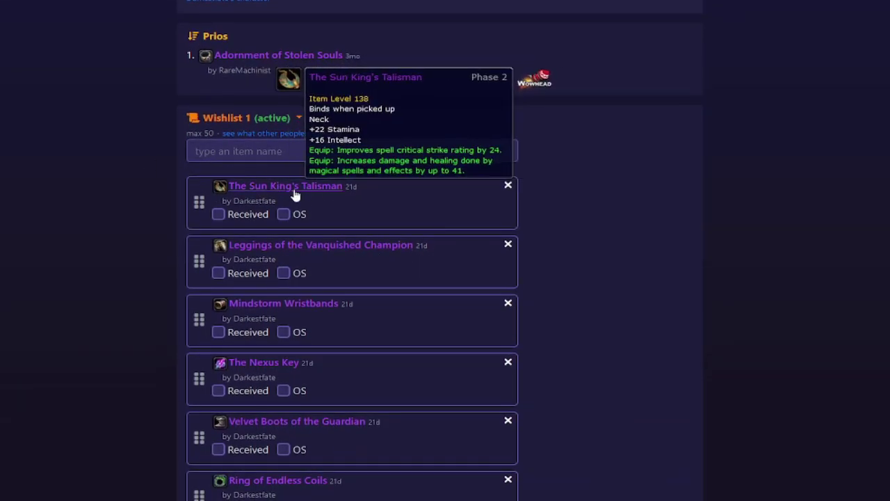
{"action": "scroll", "coordinate": [692, 191], "scroll_direction": "down", "scroll_amount": 1}
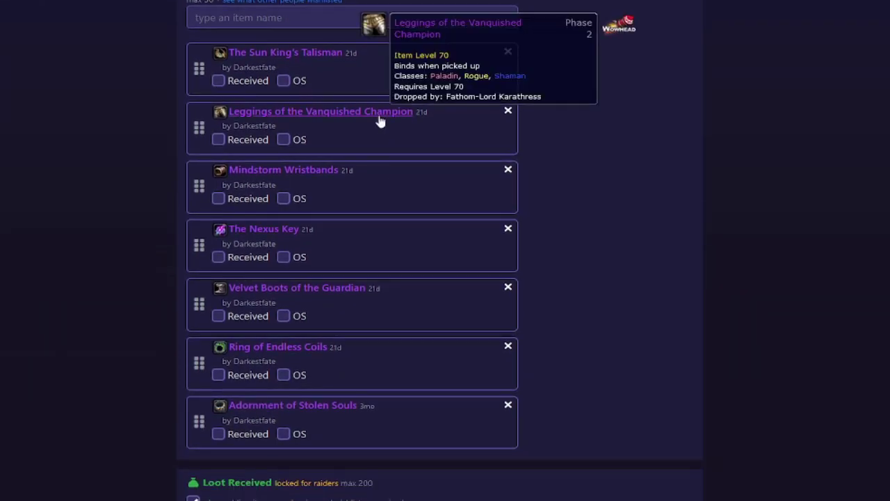
{"action": "scroll", "coordinate": [515, 185], "scroll_direction": "up", "scroll_amount": 1}
{"action": "mouse_move", "coordinate": [336, 484]}
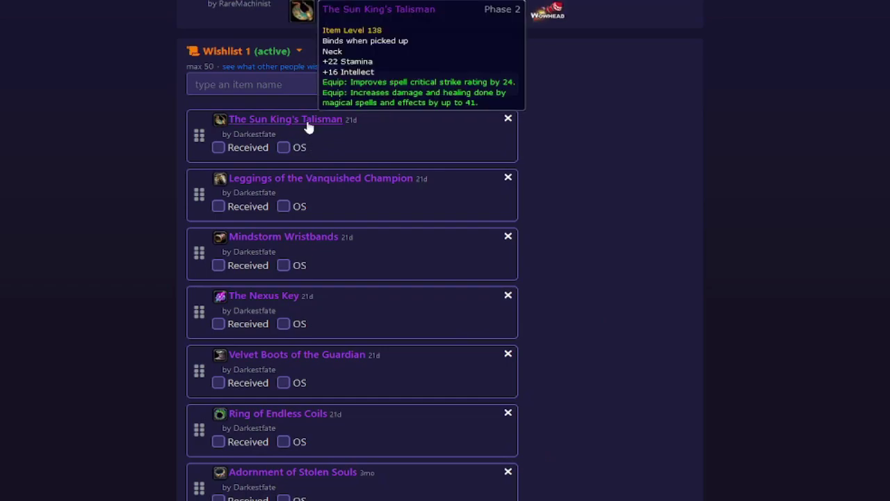
{"action": "mouse_move", "coordinate": [409, 186]}
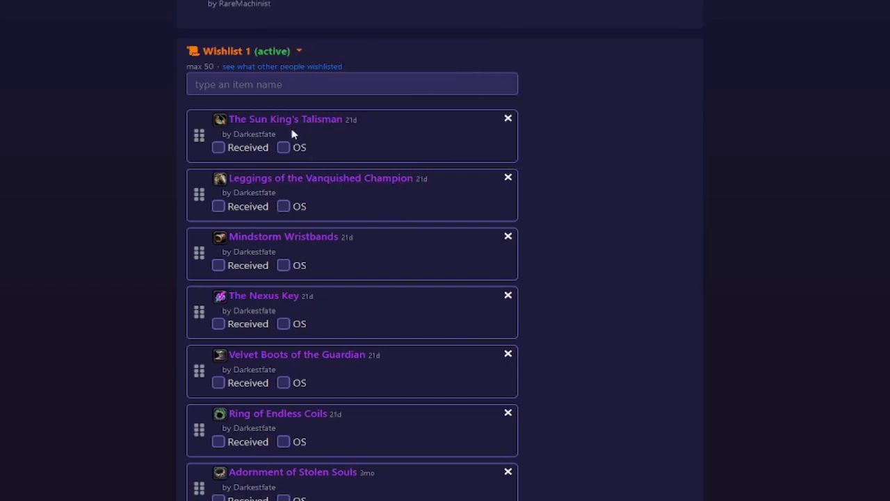
{"action": "mouse_move", "coordinate": [295, 130]}
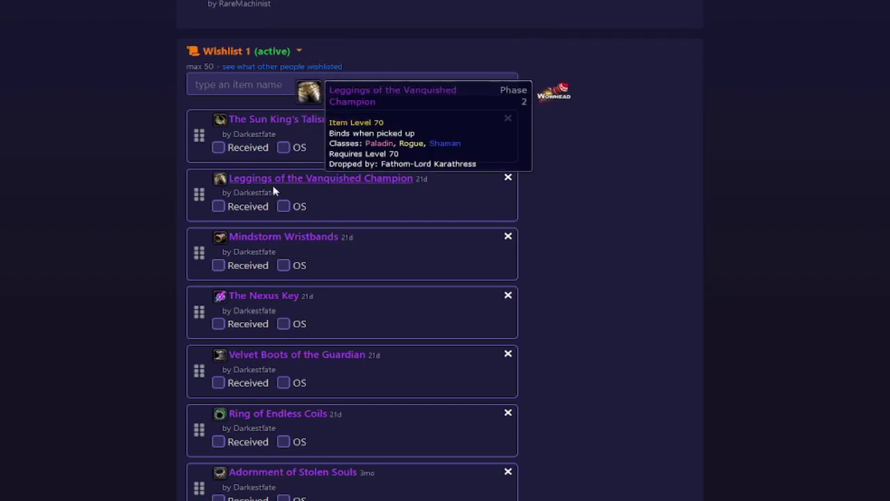
{"action": "scroll", "coordinate": [371, 278], "scroll_direction": "up", "scroll_amount": 2}
{"action": "scroll", "coordinate": [278, 229], "scroll_direction": "down", "scroll_amount": 2}
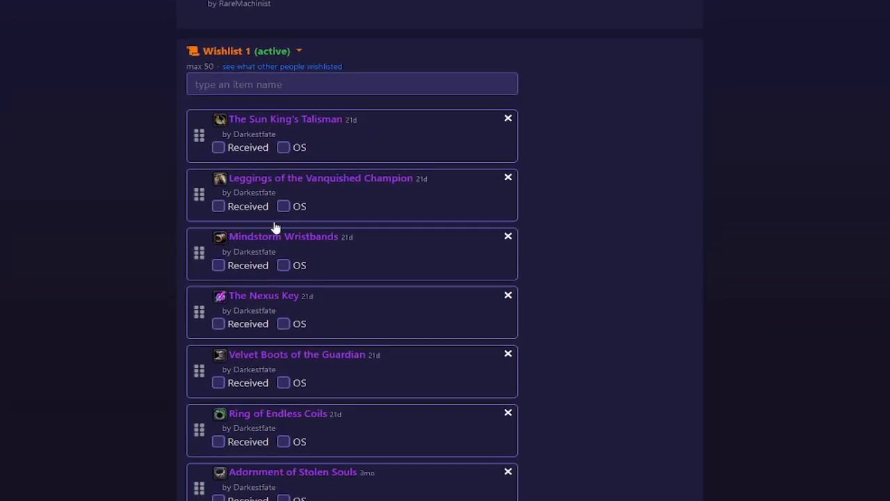
{"action": "mouse_move", "coordinate": [293, 184]}
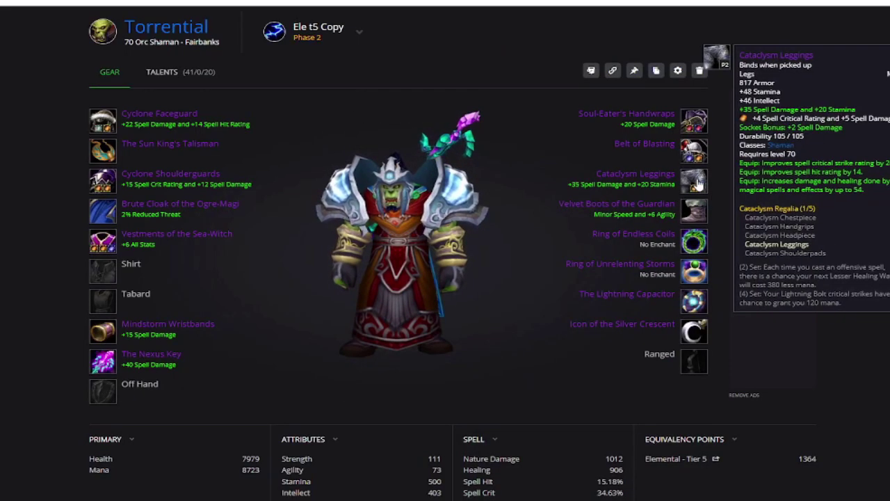
Review the leg slot alternatives to Cataclysm Leggings in Ele t5 Copy and return to the loot wishlist to check The Nexus Key.
{"action": "left_click", "coordinate": [699, 182]}
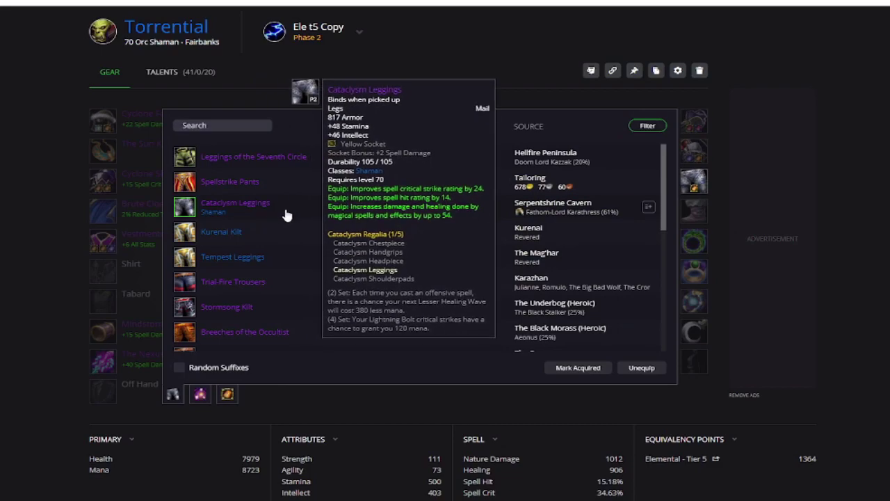
{"action": "mouse_move", "coordinate": [257, 308]}
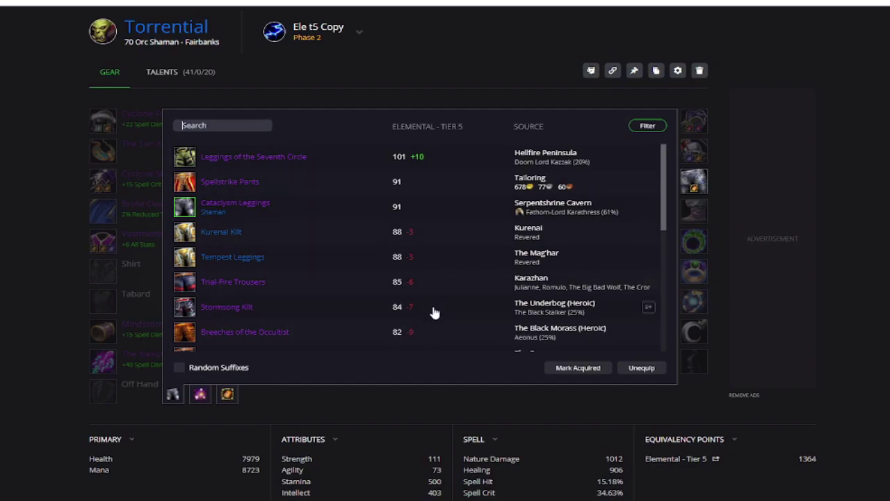
{"action": "left_click", "coordinate": [861, 113]}
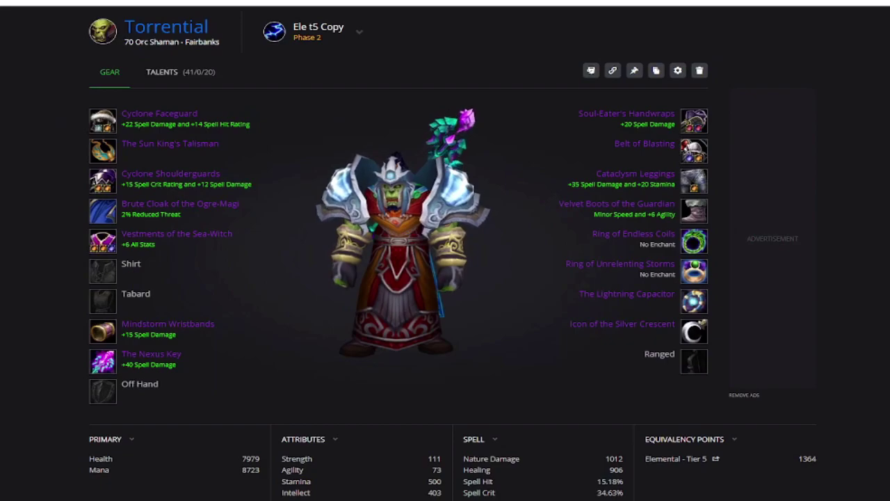
{"action": "key", "text": "alt+Tab"}
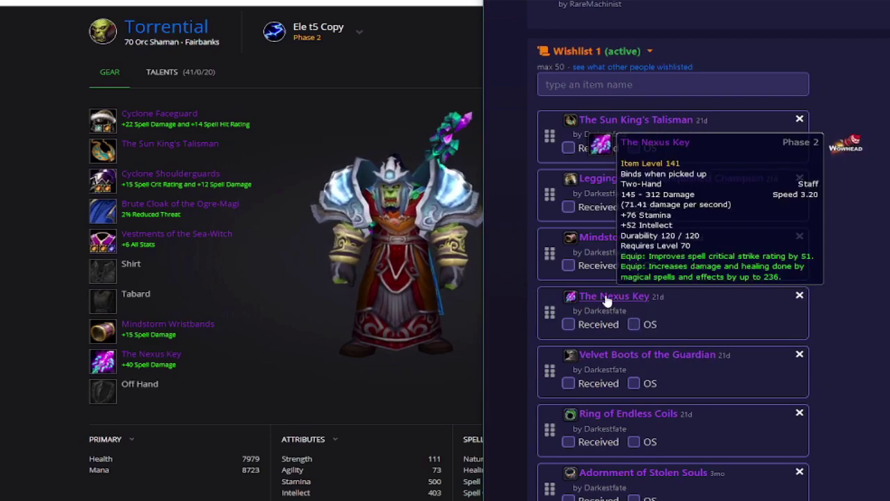
Review the weapon alternatives to The Nexus Key and the off-hand options in Ele t5 Copy.
{"action": "mouse_move", "coordinate": [589, 305]}
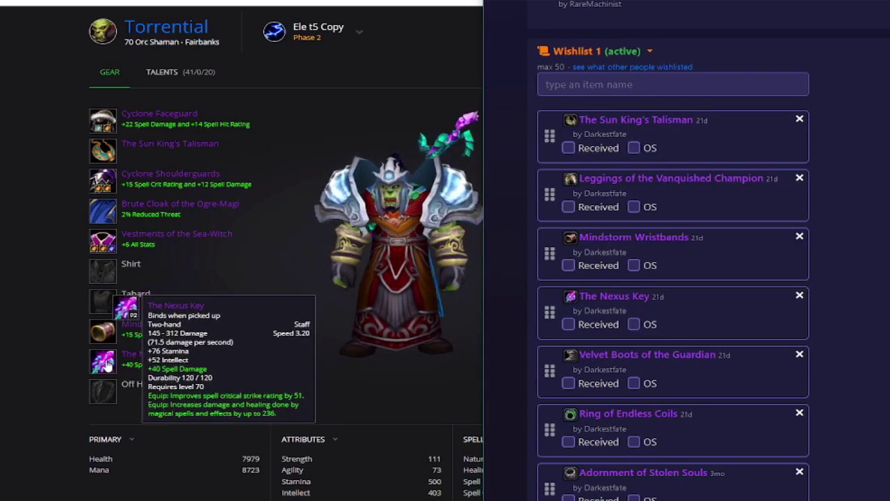
{"action": "left_click", "coordinate": [103, 358]}
{"action": "scroll", "coordinate": [292, 229], "scroll_direction": "down", "scroll_amount": 3}
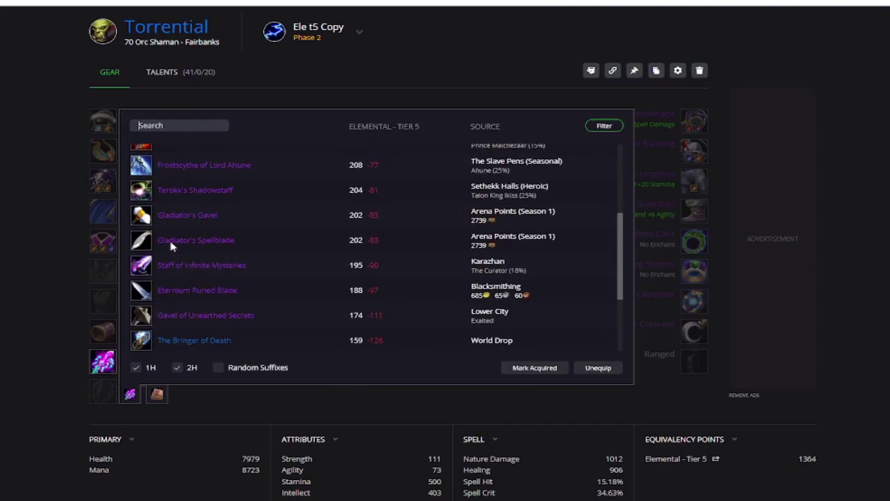
{"action": "left_click", "coordinate": [104, 401]}
{"action": "scroll", "coordinate": [242, 232], "scroll_direction": "up", "scroll_amount": 6}
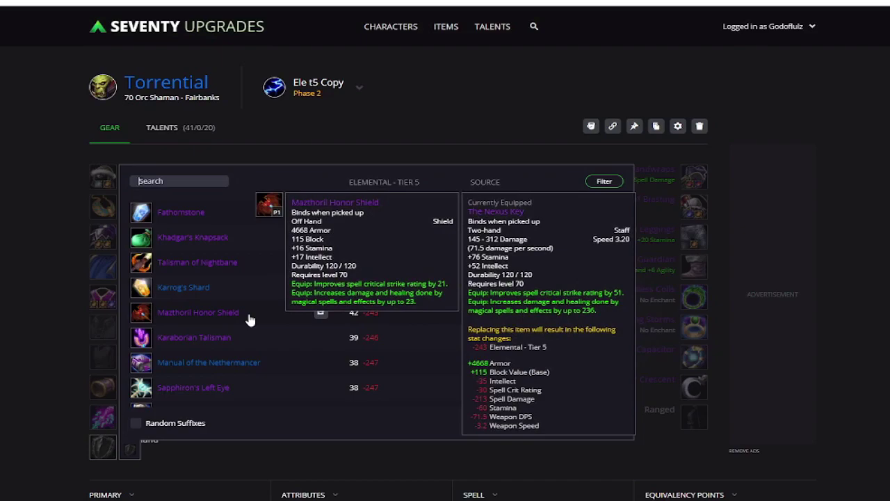
{"action": "left_click", "coordinate": [26, 404]}
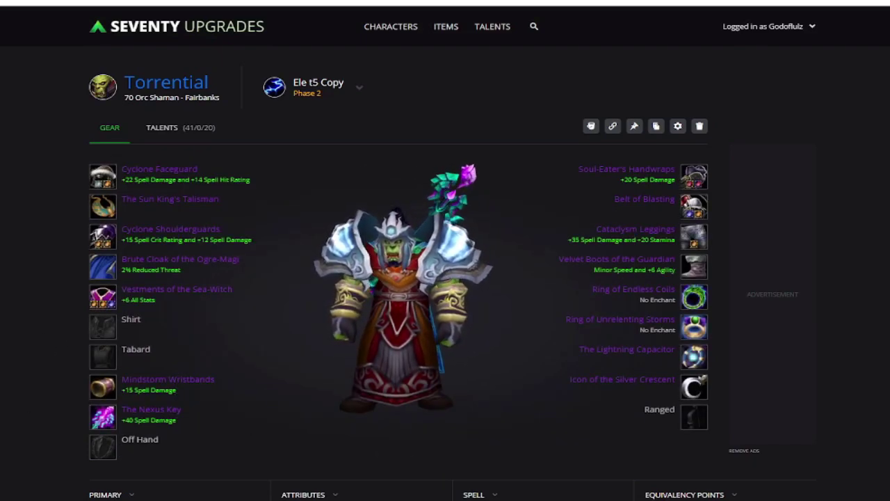
Return to the loot wishlist and examine the details of its items, including Ring of Endless Coils and The Sun King's Talisman.
{"action": "key", "text": "alt+Tab"}
{"action": "scroll", "coordinate": [647, 265], "scroll_direction": "down", "scroll_amount": 1}
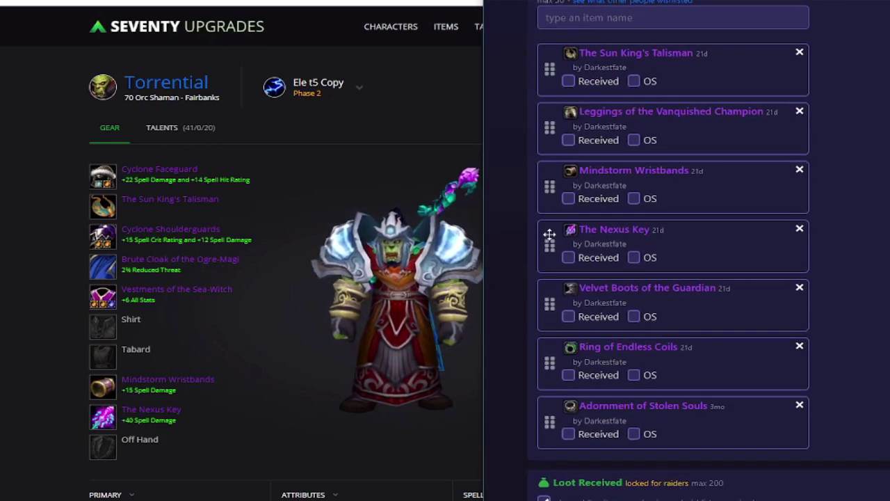
{"action": "mouse_move", "coordinate": [624, 239]}
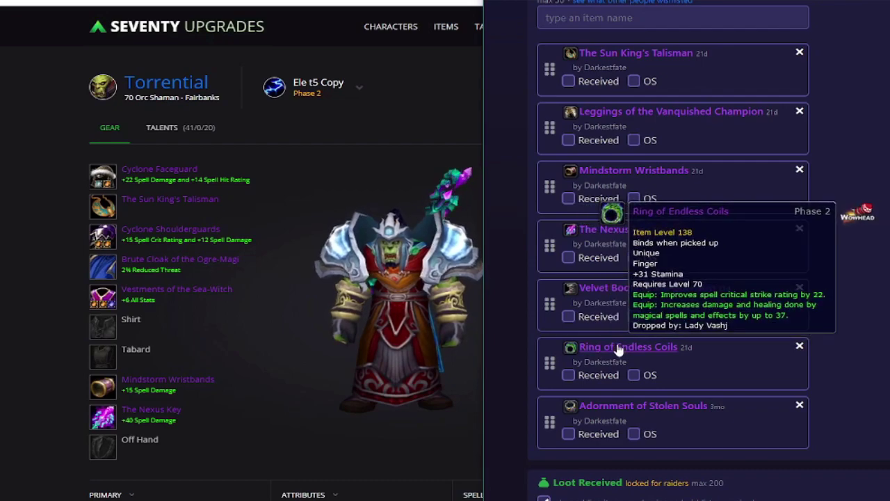
{"action": "mouse_move", "coordinate": [638, 413]}
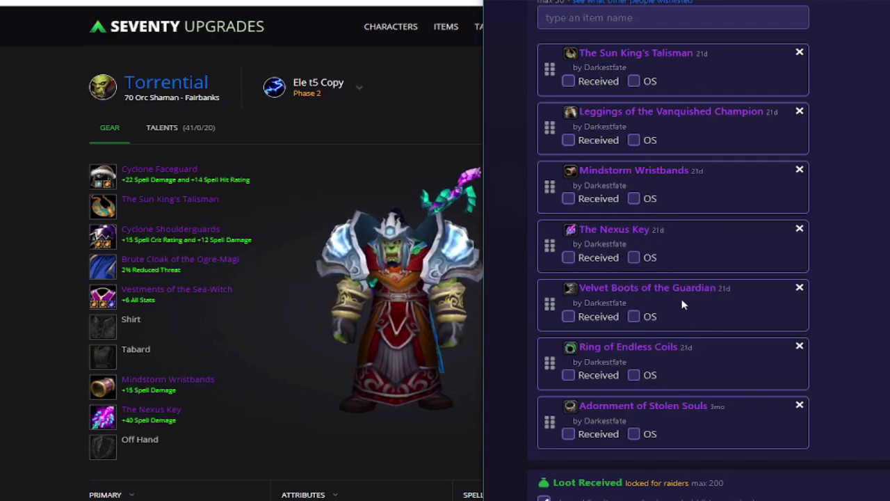
{"action": "mouse_move", "coordinate": [637, 54]}
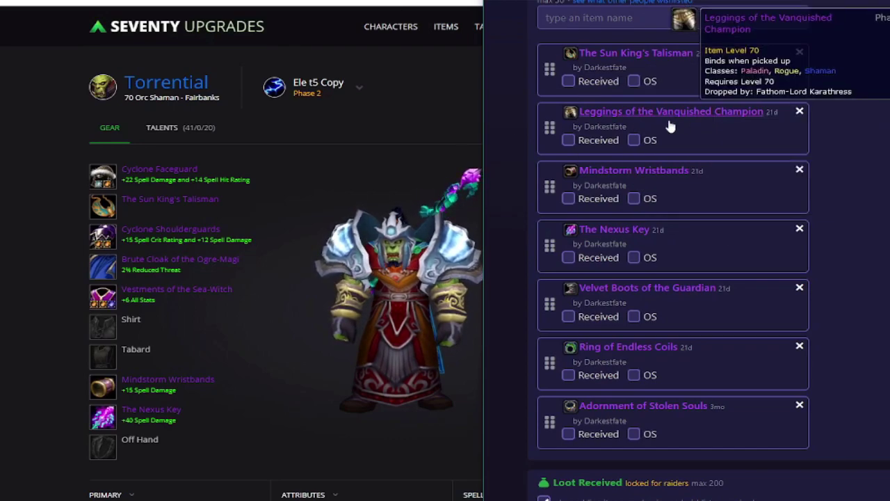
{"action": "mouse_move", "coordinate": [667, 62]}
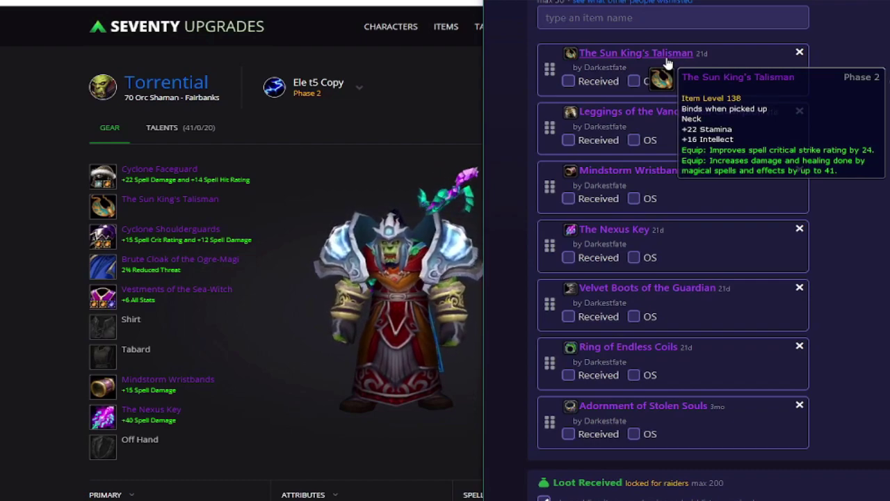
{"action": "mouse_move", "coordinate": [705, 119]}
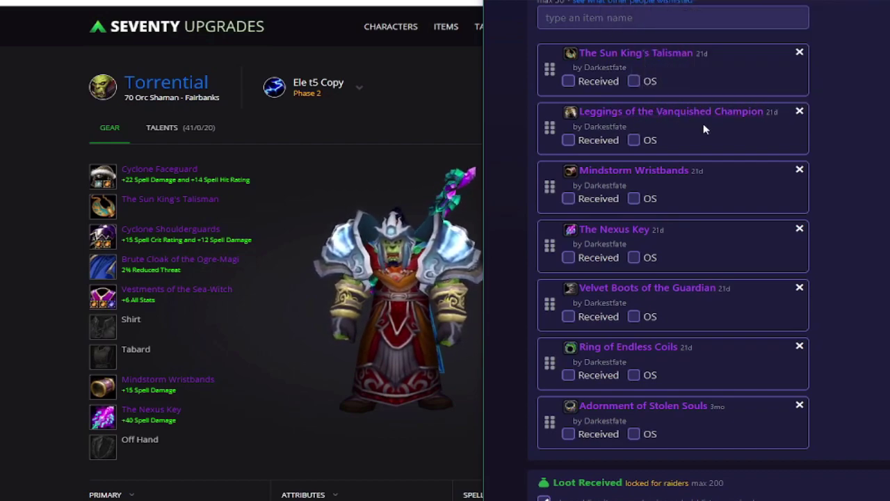
Move Ring of Endless Coils up in Wishlist 1 to sit directly above Mindstorm Wristbands.
{"action": "scroll", "coordinate": [713, 125], "scroll_direction": "down", "scroll_amount": 1}
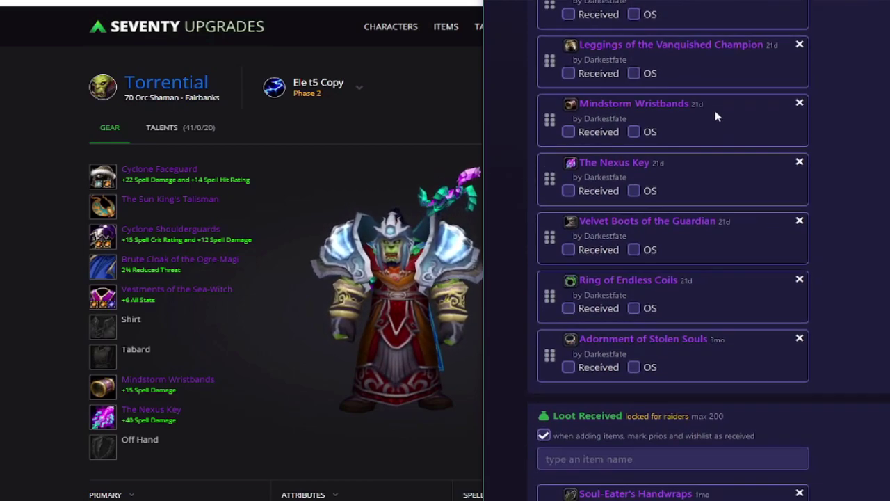
{"action": "scroll", "coordinate": [715, 115], "scroll_direction": "up", "scroll_amount": 1}
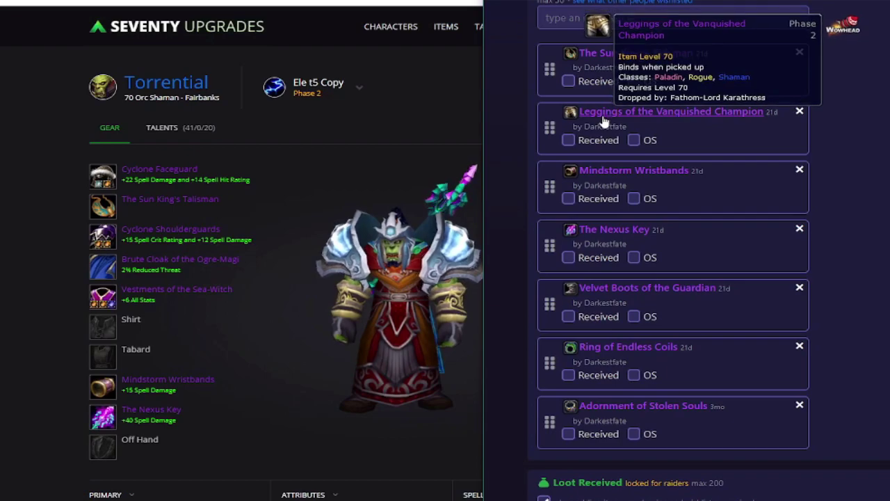
{"action": "scroll", "coordinate": [652, 53], "scroll_direction": "down", "scroll_amount": 1}
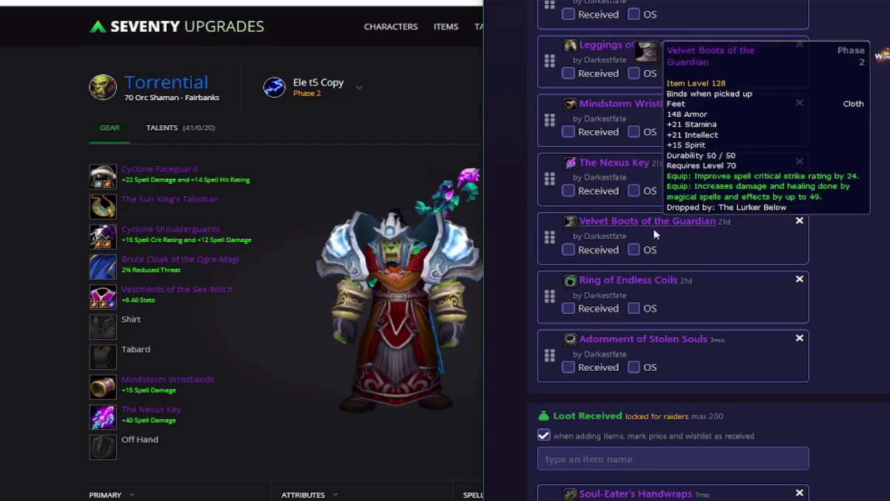
{"action": "scroll", "coordinate": [648, 192], "scroll_direction": "down", "scroll_amount": 1}
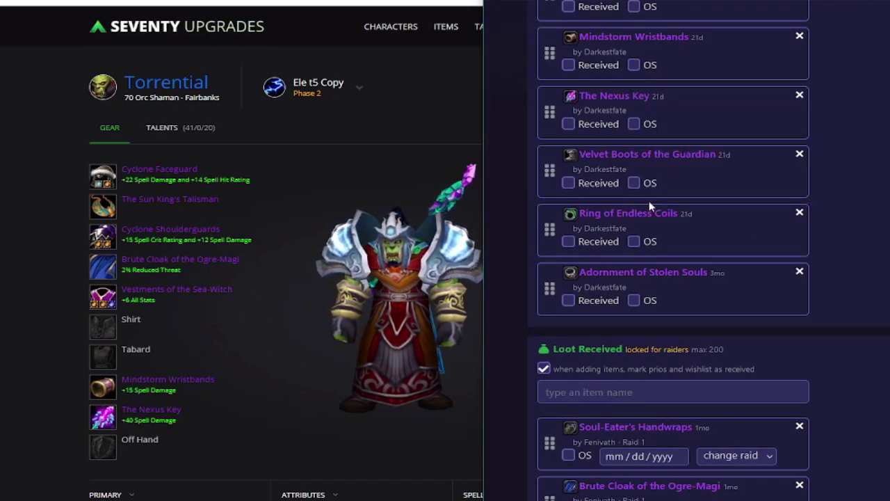
{"action": "mouse_move", "coordinate": [641, 219]}
{"action": "scroll", "coordinate": [641, 218], "scroll_direction": "up", "scroll_amount": 1}
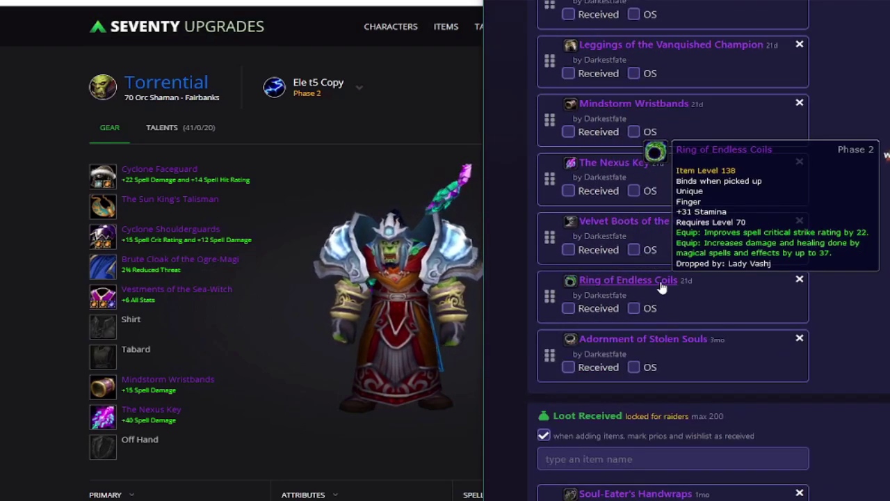
{"action": "left_click_drag", "start_coordinate": [547, 294], "coordinate": [557, 96]}
{"action": "scroll", "coordinate": [717, 169], "scroll_direction": "up", "scroll_amount": 2}
{"action": "scroll", "coordinate": [717, 169], "scroll_direction": "down", "scroll_amount": 2}
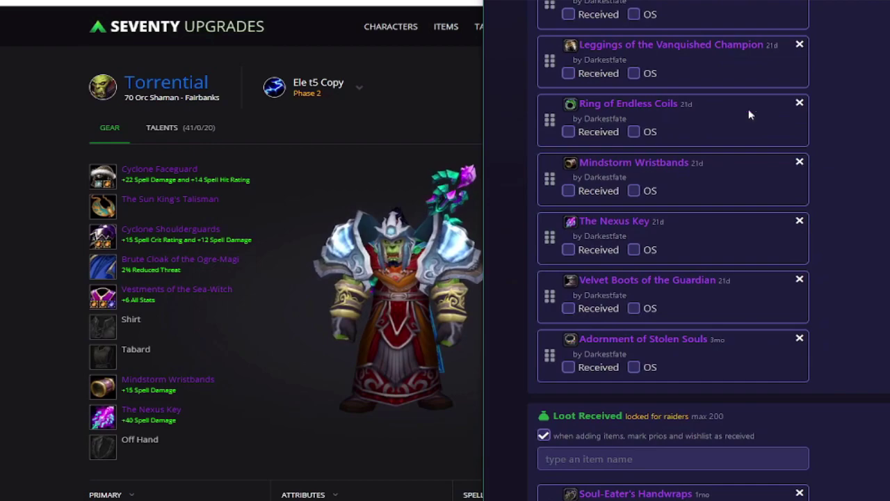
Recheck Ring of Endless Coils and move Leggings of the Vanquished Champion directly below it in Wishlist 1.
{"action": "mouse_move", "coordinate": [640, 112]}
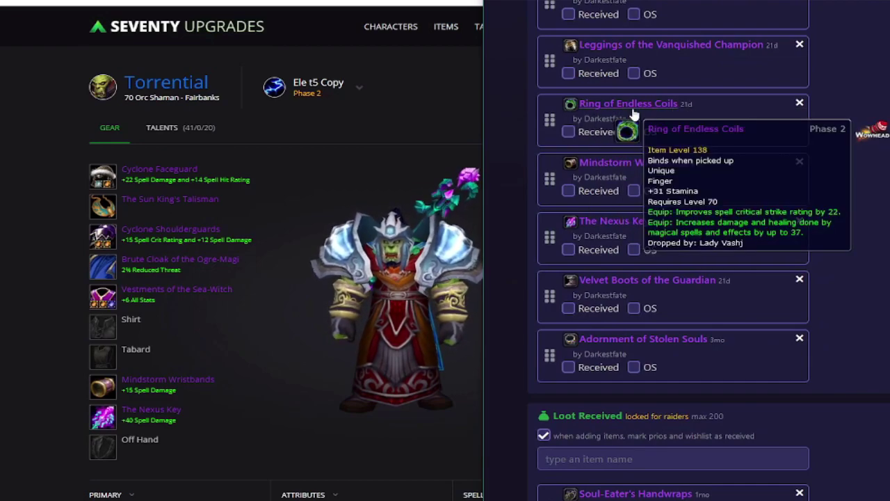
{"action": "scroll", "coordinate": [715, 167], "scroll_direction": "up", "scroll_amount": 1}
{"action": "scroll", "coordinate": [668, 184], "scroll_direction": "up", "scroll_amount": 1}
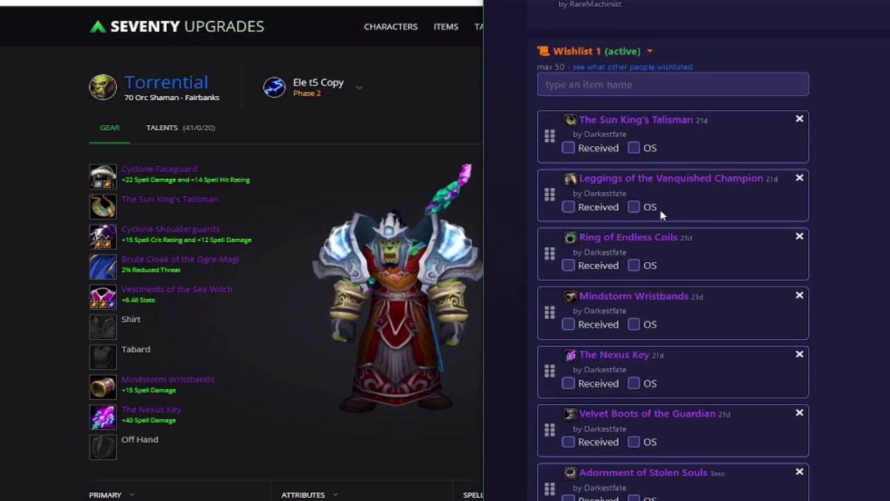
{"action": "mouse_move", "coordinate": [660, 240]}
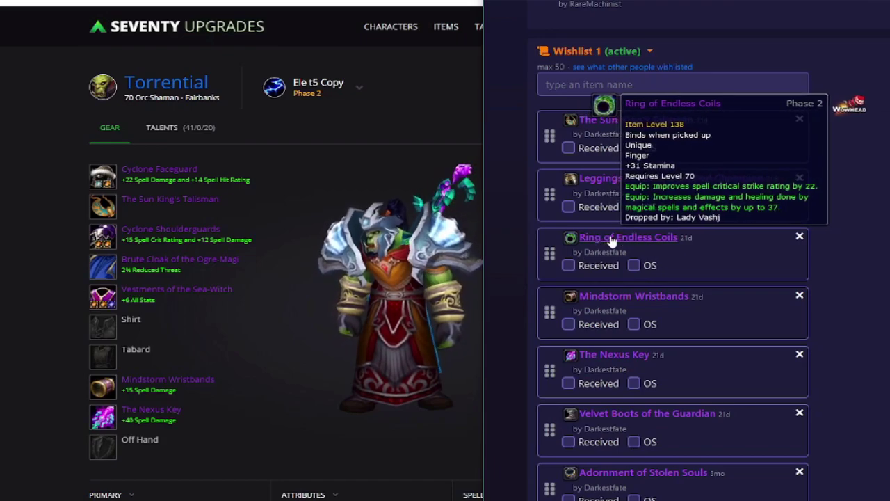
{"action": "scroll", "coordinate": [603, 240], "scroll_direction": "down", "scroll_amount": 2}
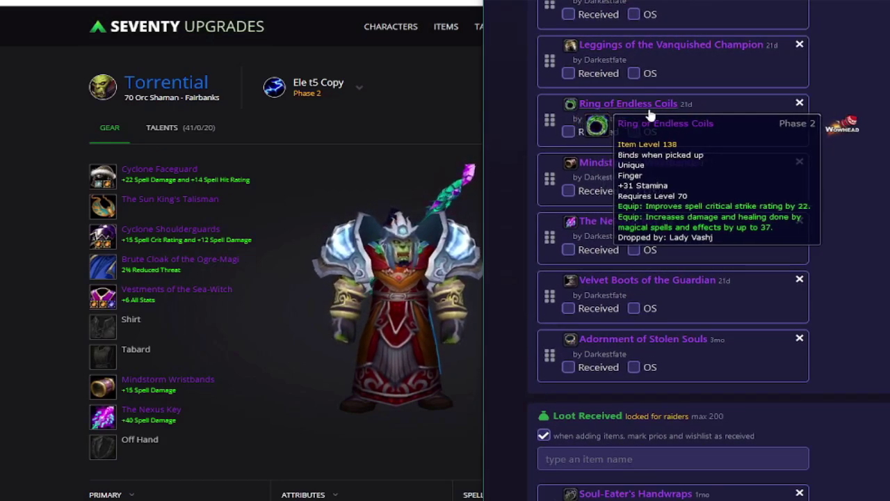
{"action": "scroll", "coordinate": [770, 136], "scroll_direction": "up", "scroll_amount": 1}
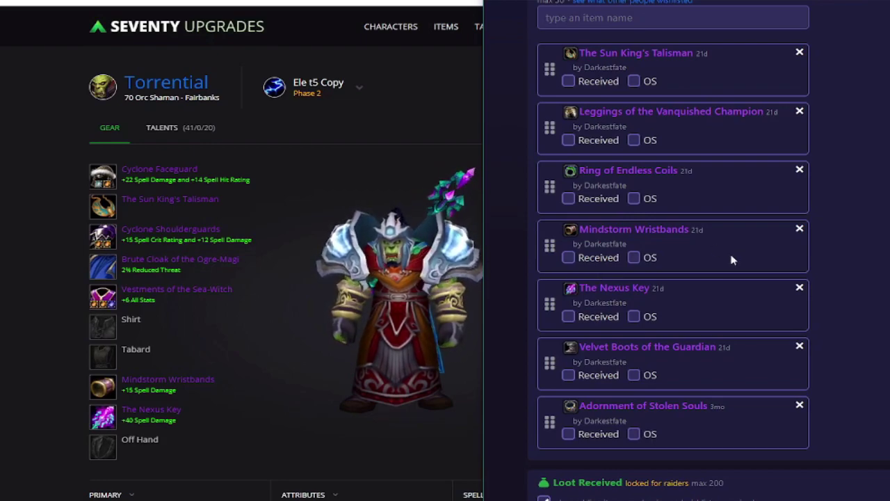
{"action": "scroll", "coordinate": [722, 240], "scroll_direction": "down", "scroll_amount": 1}
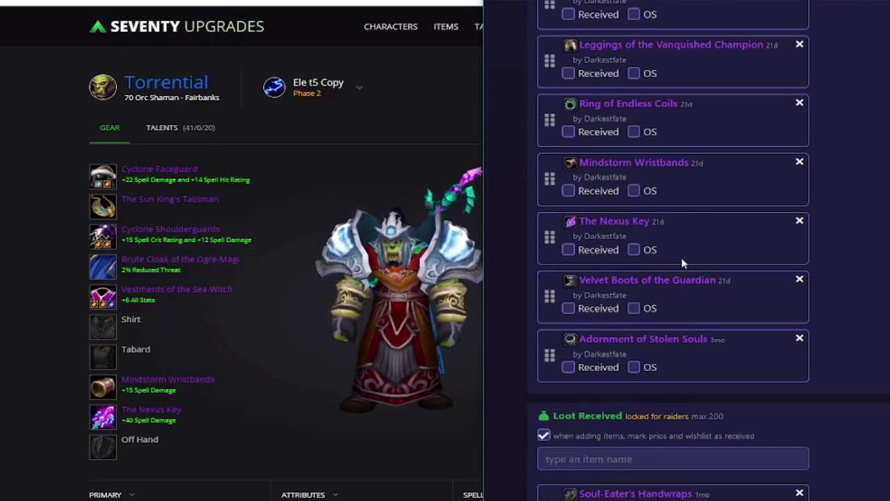
{"action": "scroll", "coordinate": [779, 193], "scroll_direction": "up", "scroll_amount": 1}
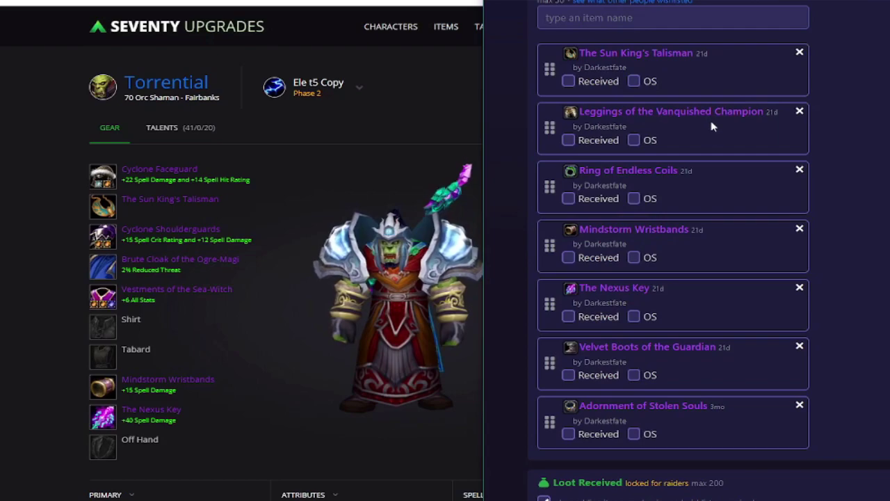
{"action": "left_click_drag", "start_coordinate": [565, 127], "coordinate": [565, 186]}
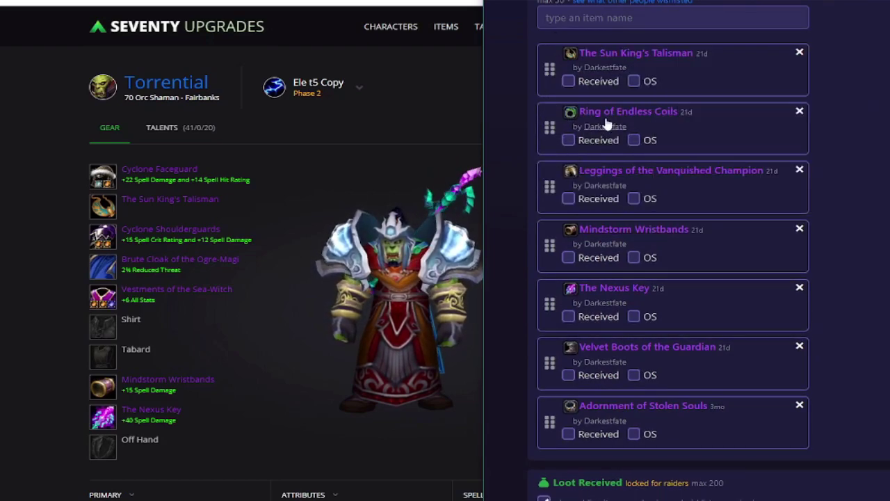
Compare the ring slot alternatives to Ring of Endless Coils in Ele t5 Copy and return to the loot wishlist.
{"action": "mouse_move", "coordinate": [602, 122]}
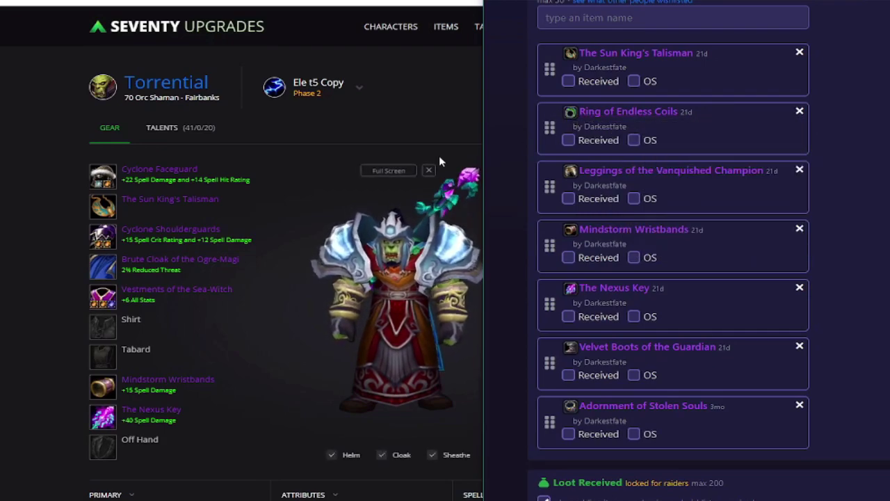
{"action": "left_click", "coordinate": [439, 155]}
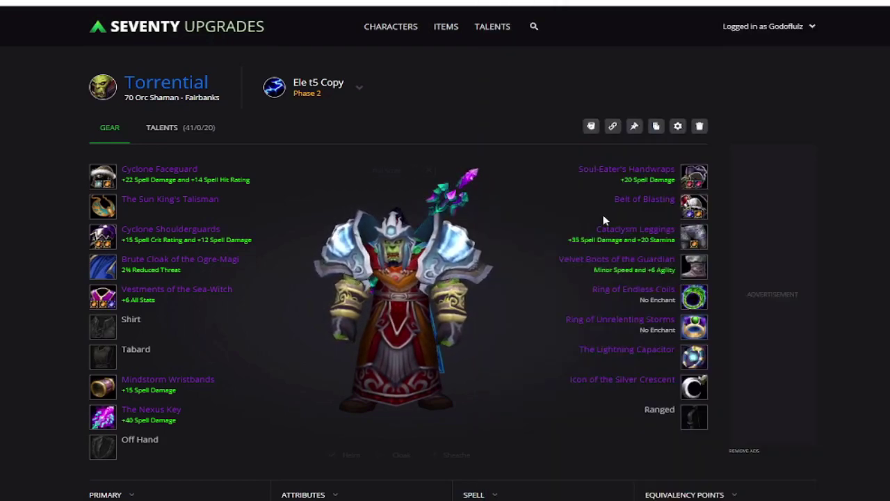
{"action": "left_click", "coordinate": [694, 297]}
{"action": "scroll", "coordinate": [237, 264], "scroll_direction": "down", "scroll_amount": 1}
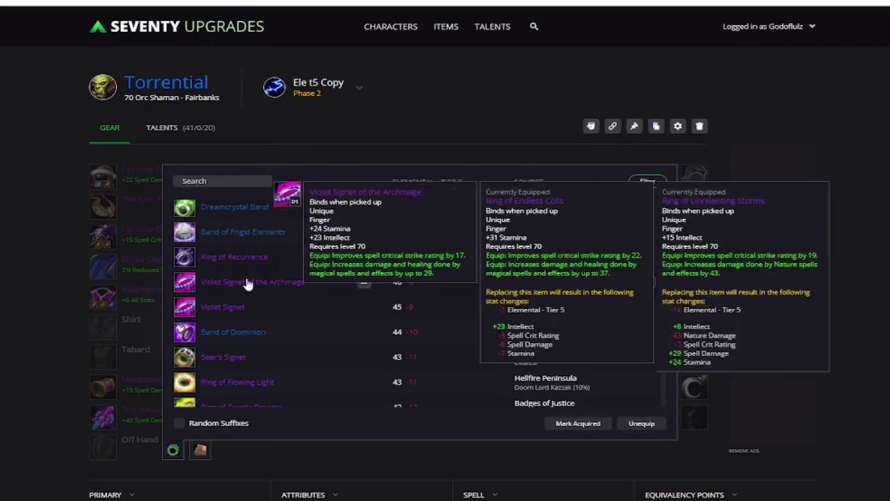
{"action": "scroll", "coordinate": [613, 327], "scroll_direction": "up", "scroll_amount": 2}
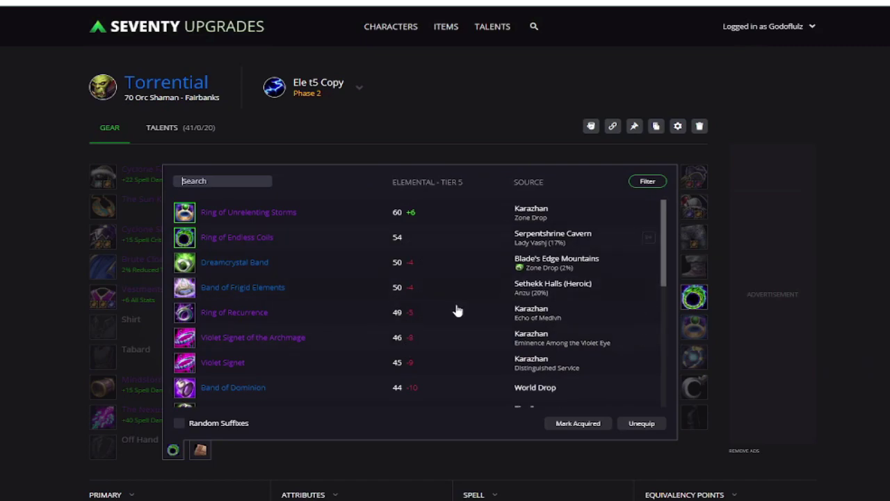
{"action": "mouse_move", "coordinate": [251, 239]}
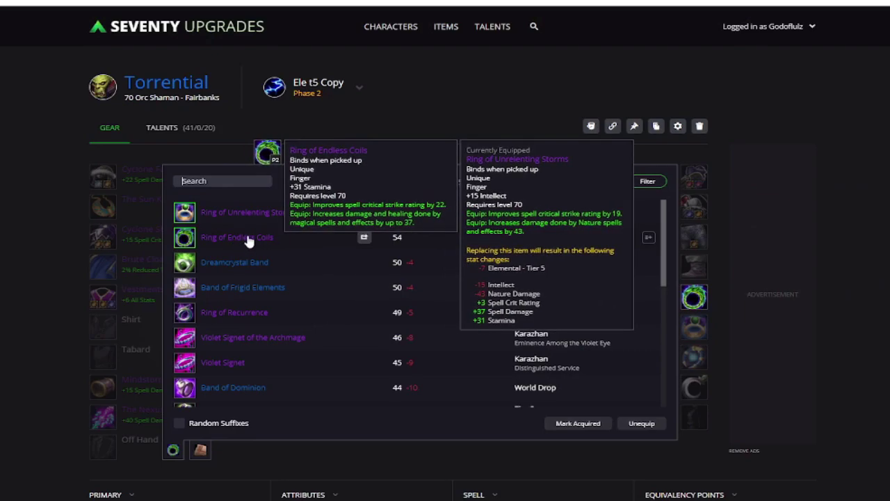
{"action": "left_click", "coordinate": [118, 222]}
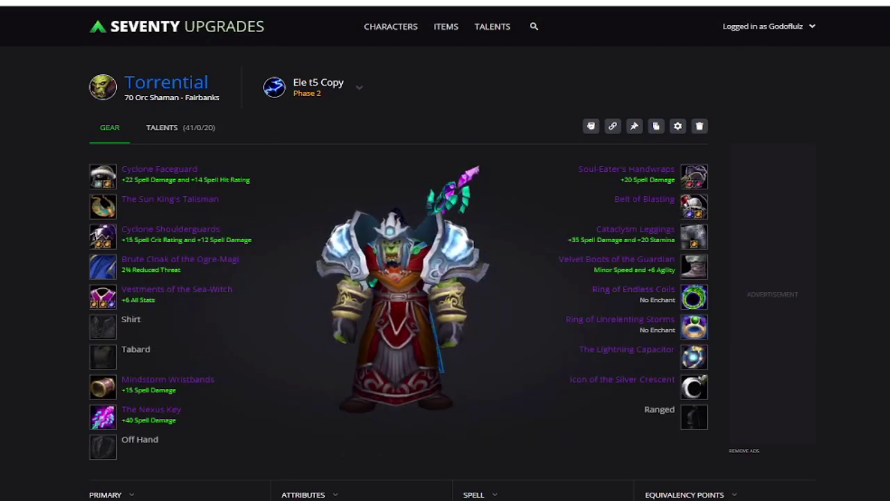
{"action": "key", "text": "alt+Tab"}
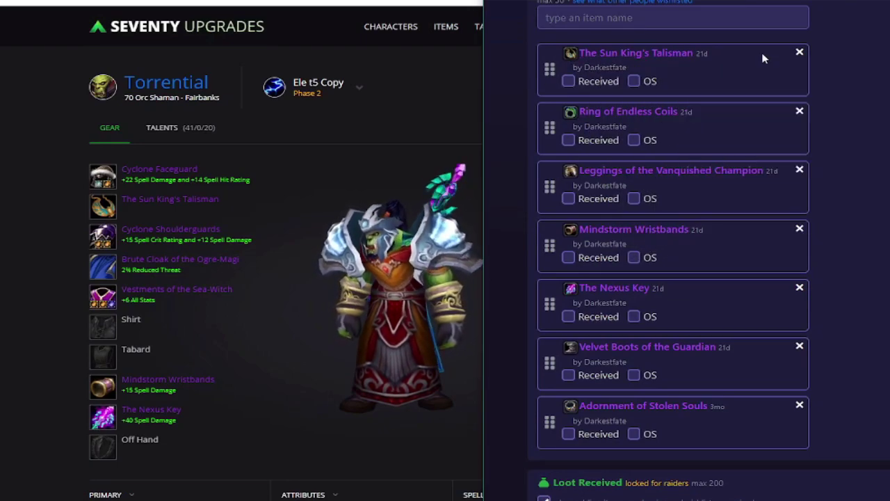
Try swapping the order of The Sun King's Talisman and Ring of Endless Coils in Wishlist 1.
{"action": "left_click_drag", "start_coordinate": [551, 64], "coordinate": [576, 127]}
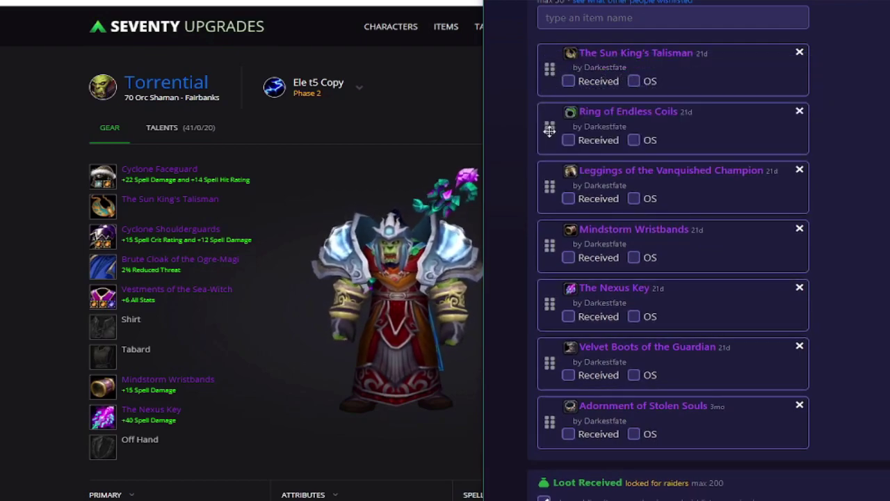
{"action": "mouse_move", "coordinate": [549, 128]}
{"action": "left_mouse_down"}
{"action": "mouse_move", "coordinate": [548, 56]}
{"action": "mouse_move", "coordinate": [546, 145]}
{"action": "left_mouse_up"}
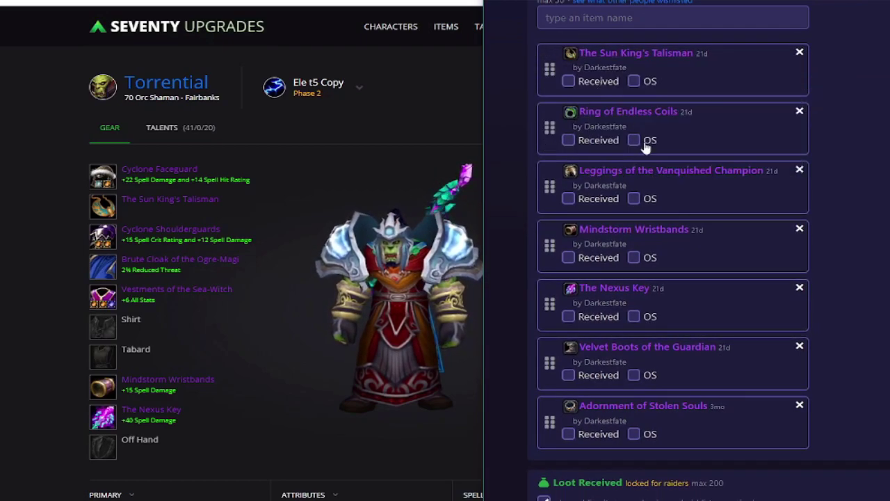
Look through the character's Loot Received list below Wishlist 1.
{"action": "scroll", "coordinate": [794, 334], "scroll_direction": "down", "scroll_amount": 2}
{"action": "scroll", "coordinate": [795, 333], "scroll_direction": "down", "scroll_amount": 2}
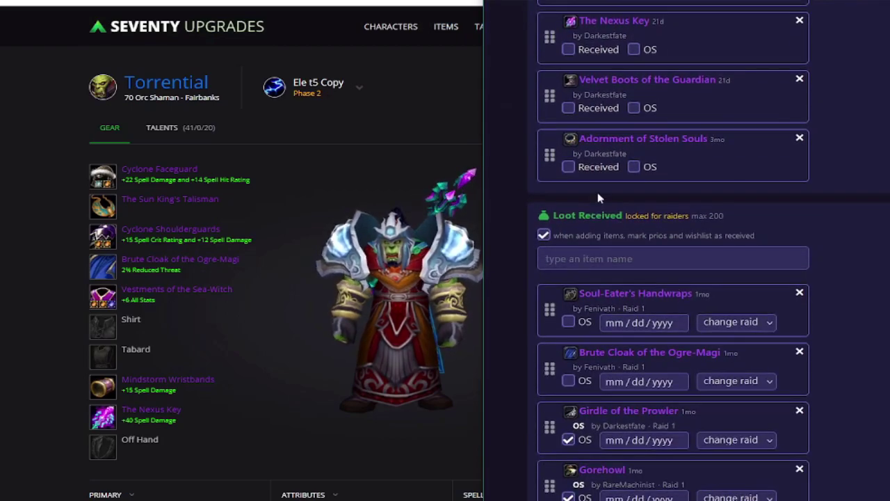
{"action": "scroll", "coordinate": [597, 192], "scroll_direction": "up", "scroll_amount": 2}
{"action": "scroll", "coordinate": [733, 225], "scroll_direction": "down", "scroll_amount": 5}
{"action": "scroll", "coordinate": [749, 257], "scroll_direction": "down", "scroll_amount": 3}
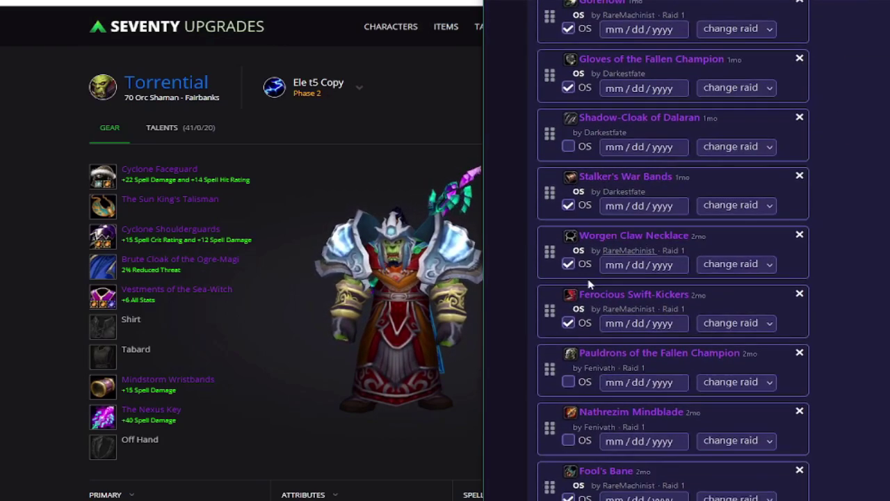
Examine the older Loot Received entries down to Rip-Flayer Leggings, including the details of Ring of Unrelenting Storms.
{"action": "scroll", "coordinate": [626, 292], "scroll_direction": "down", "scroll_amount": 1}
{"action": "scroll", "coordinate": [586, 296], "scroll_direction": "up", "scroll_amount": 1}
{"action": "mouse_move", "coordinate": [586, 295]}
{"action": "scroll", "coordinate": [689, 364], "scroll_direction": "up", "scroll_amount": 2}
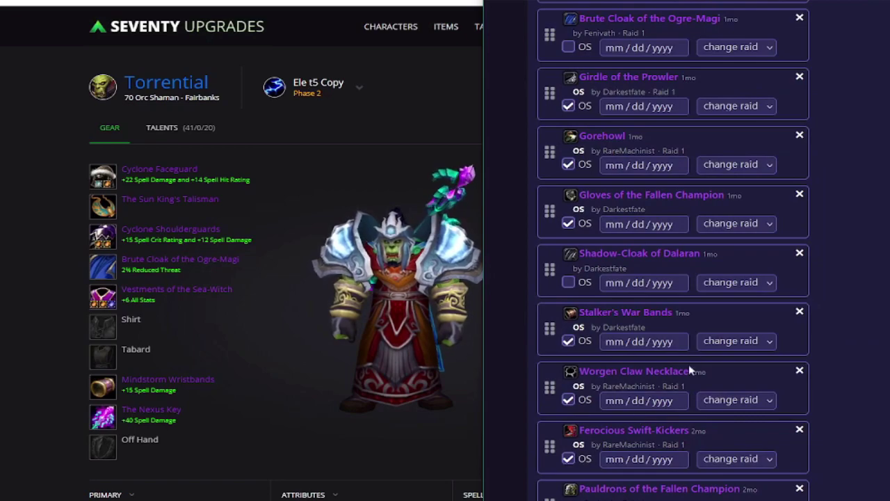
{"action": "scroll", "coordinate": [610, 222], "scroll_direction": "down", "scroll_amount": 5}
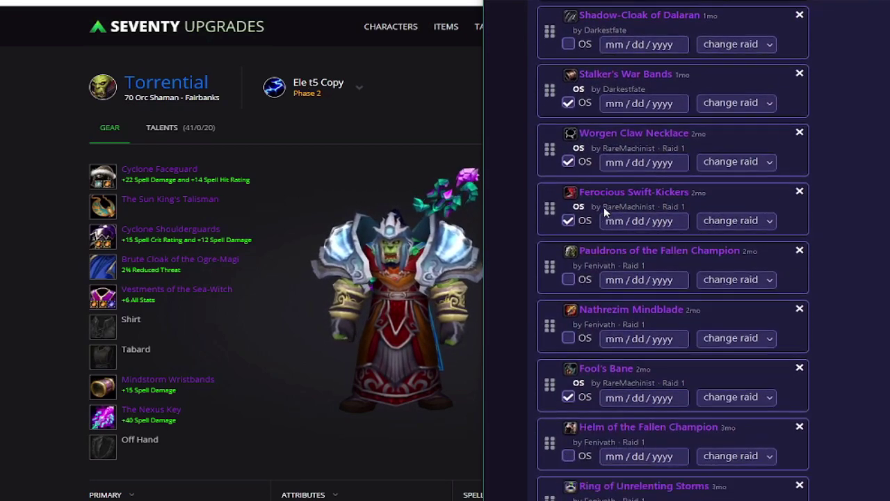
{"action": "scroll", "coordinate": [599, 229], "scroll_direction": "down", "scroll_amount": 3}
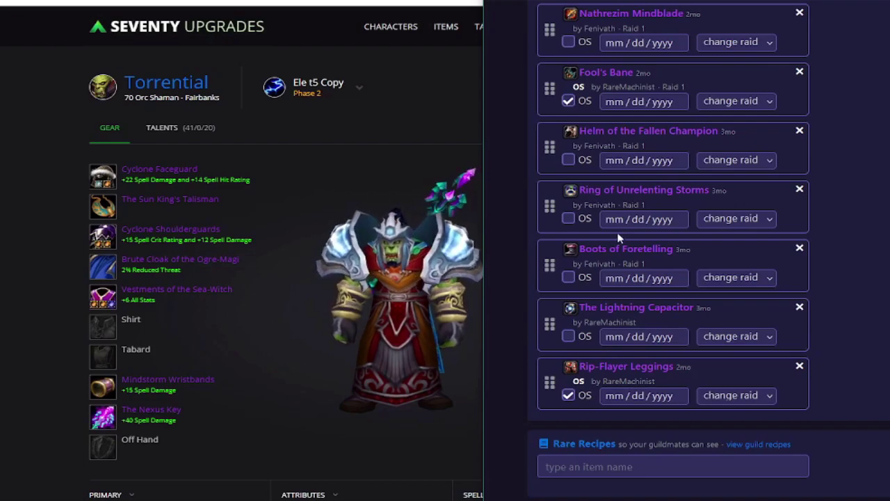
{"action": "mouse_move", "coordinate": [671, 370]}
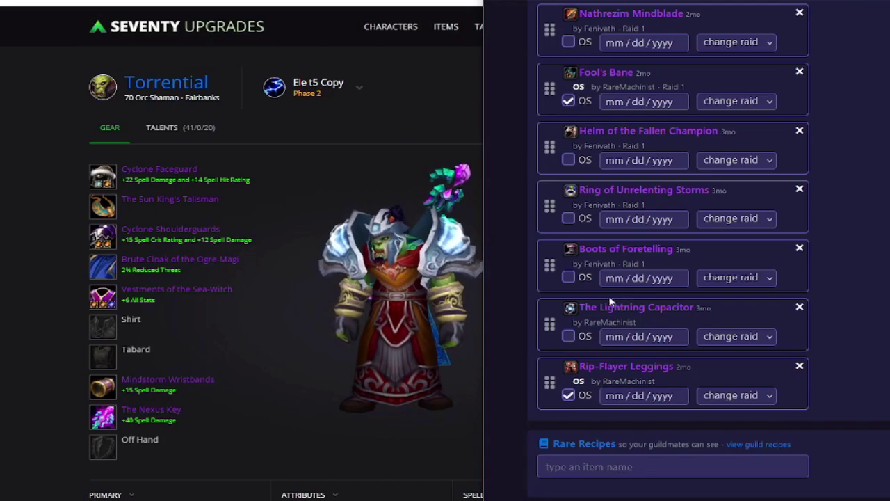
{"action": "scroll", "coordinate": [647, 291], "scroll_direction": "up", "scroll_amount": 3}
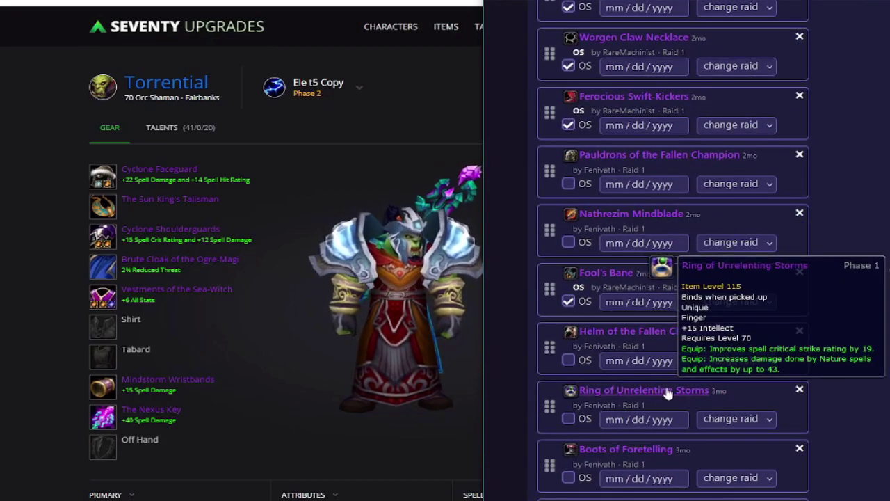
{"action": "scroll", "coordinate": [622, 386], "scroll_direction": "up", "scroll_amount": 6}
{"action": "scroll", "coordinate": [668, 410], "scroll_direction": "down", "scroll_amount": 5}
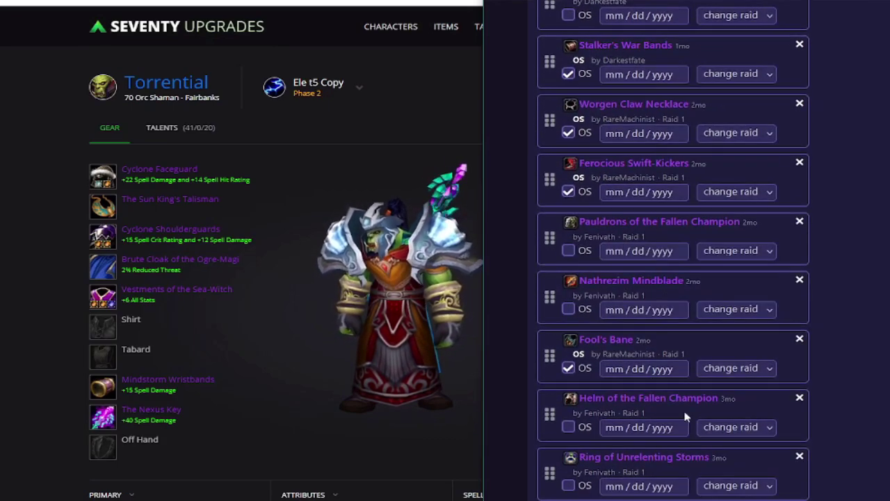
{"action": "mouse_move", "coordinate": [684, 459]}
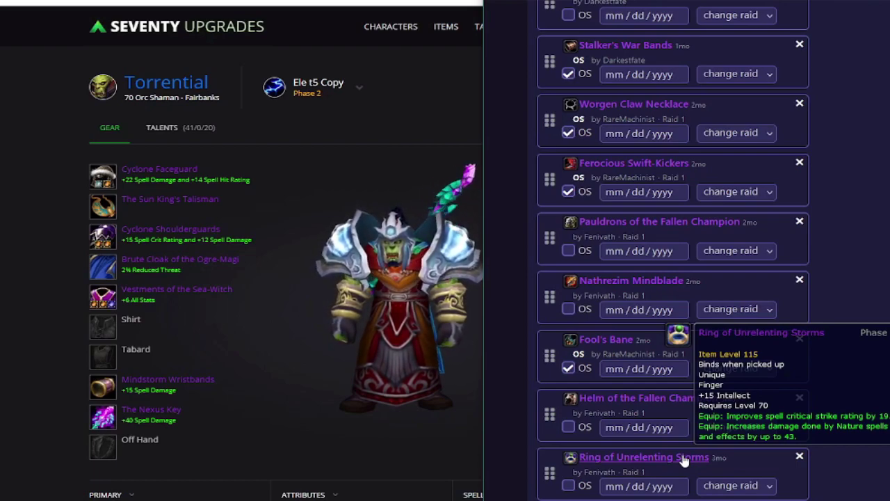
Review Brute Cloak of the Ogre-Magi and the other recently received loot, and return to Ele t5 Copy in Seventy Upgrades.
{"action": "scroll", "coordinate": [685, 459], "scroll_direction": "up", "scroll_amount": 3}
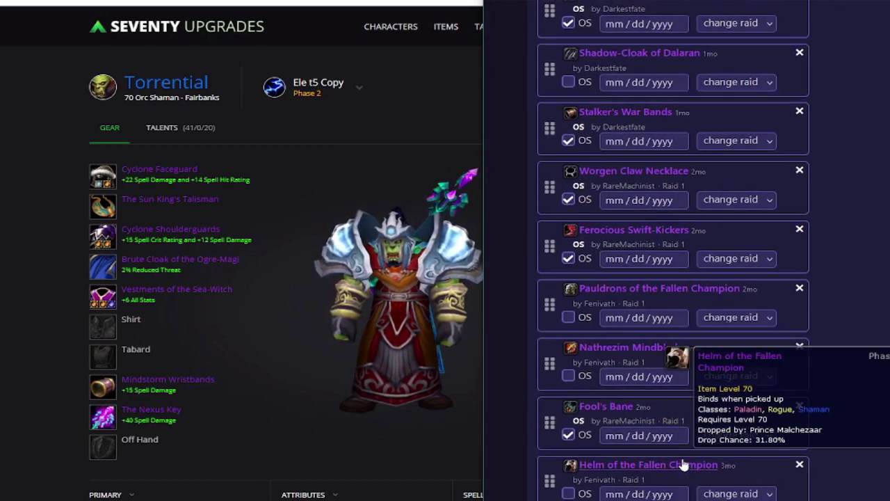
{"action": "scroll", "coordinate": [785, 453], "scroll_direction": "up", "scroll_amount": 4}
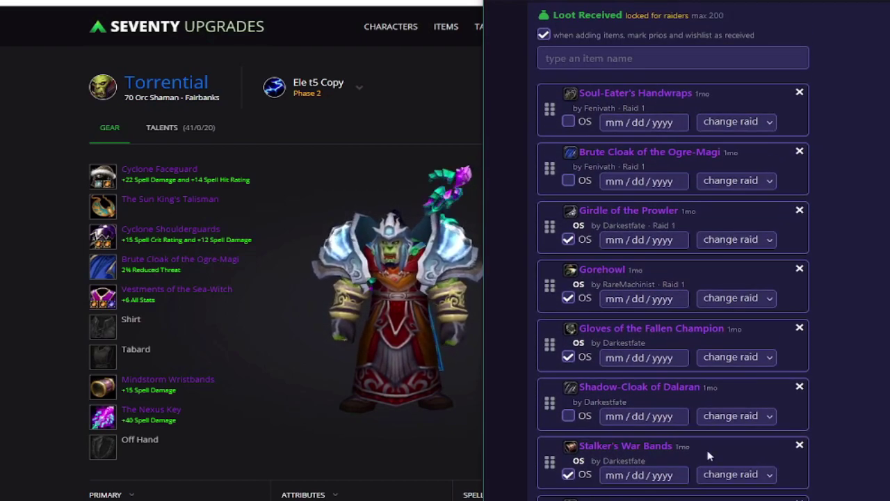
{"action": "scroll", "coordinate": [596, 171], "scroll_direction": "up", "scroll_amount": 2}
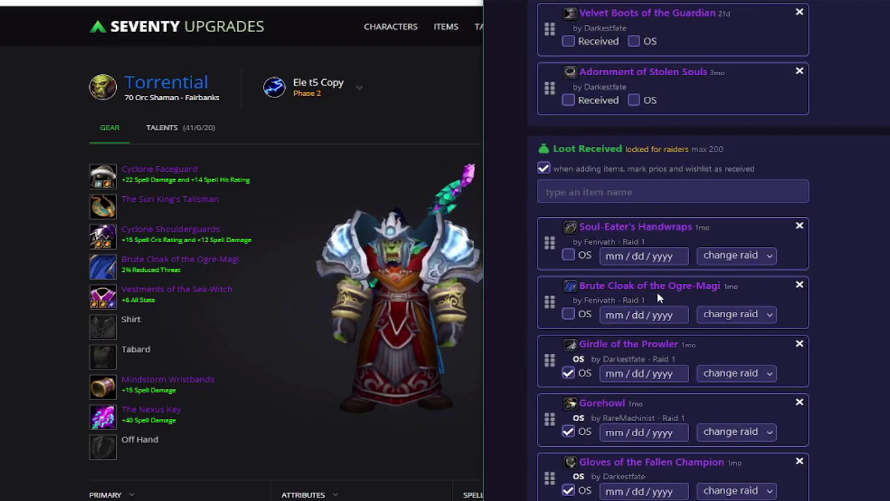
{"action": "mouse_move", "coordinate": [660, 292]}
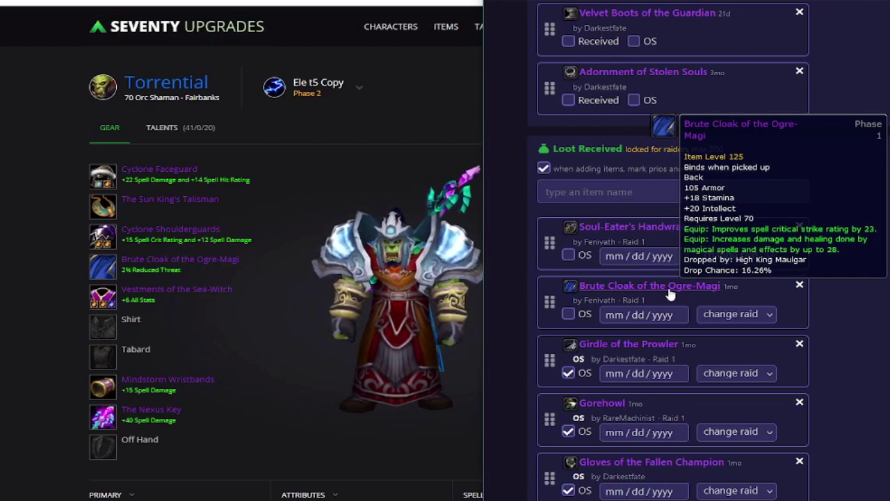
{"action": "scroll", "coordinate": [670, 295], "scroll_direction": "down", "scroll_amount": 3}
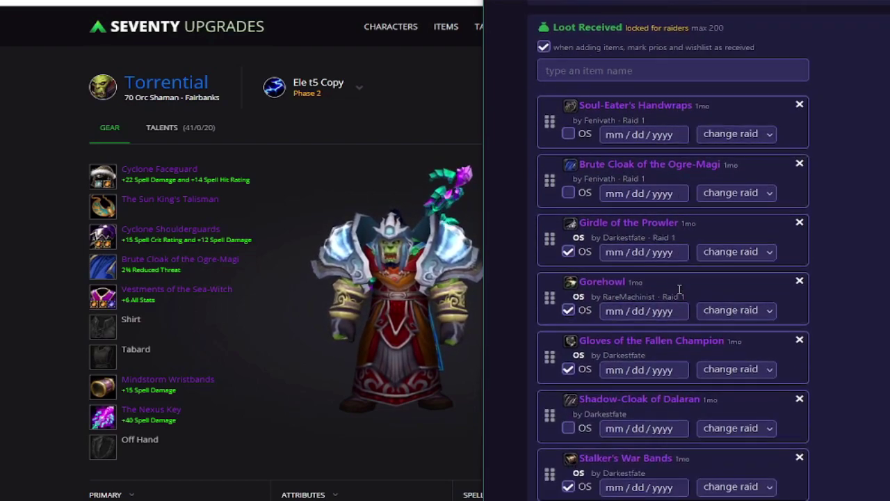
{"action": "scroll", "coordinate": [707, 184], "scroll_direction": "down", "scroll_amount": 3}
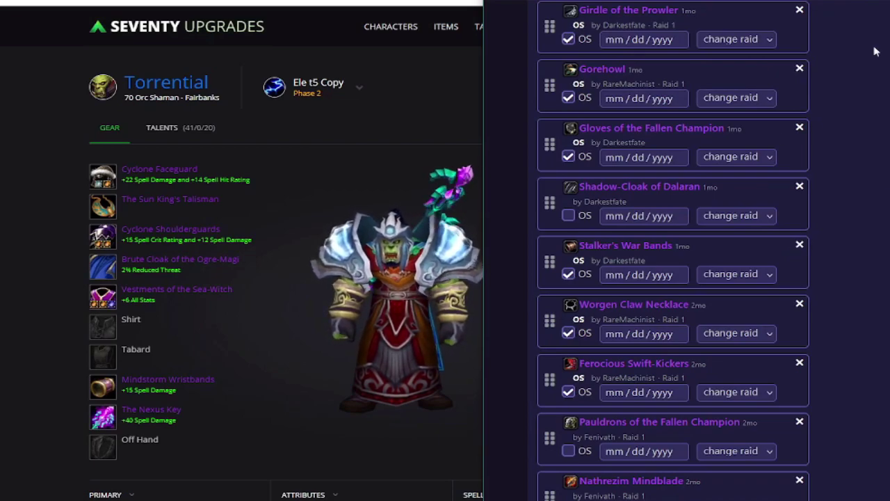
{"action": "scroll", "coordinate": [823, 187], "scroll_direction": "down", "scroll_amount": 4}
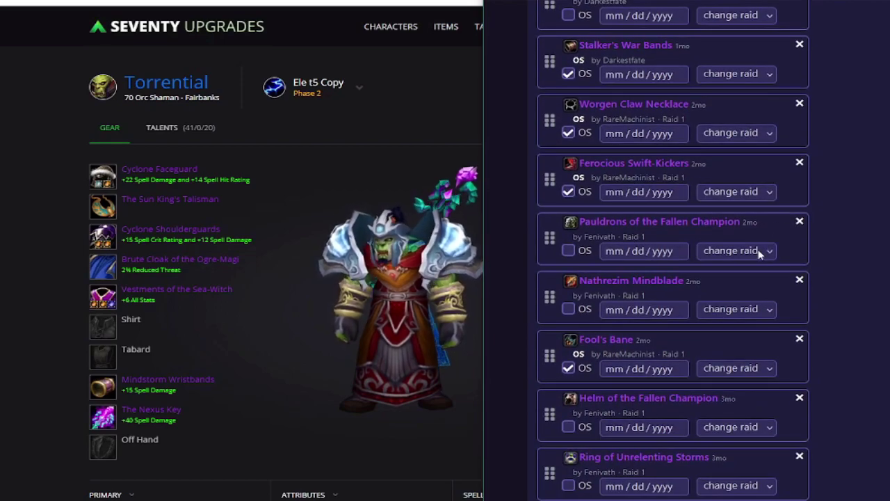
{"action": "left_click", "coordinate": [497, 258]}
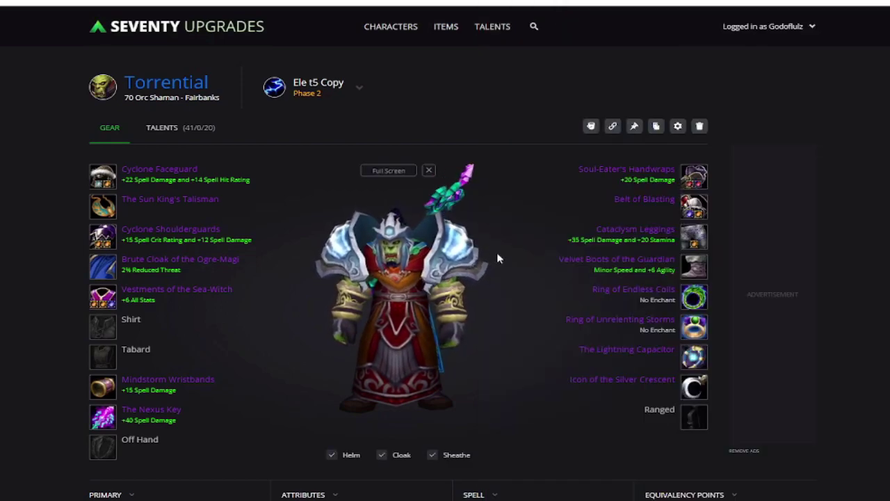